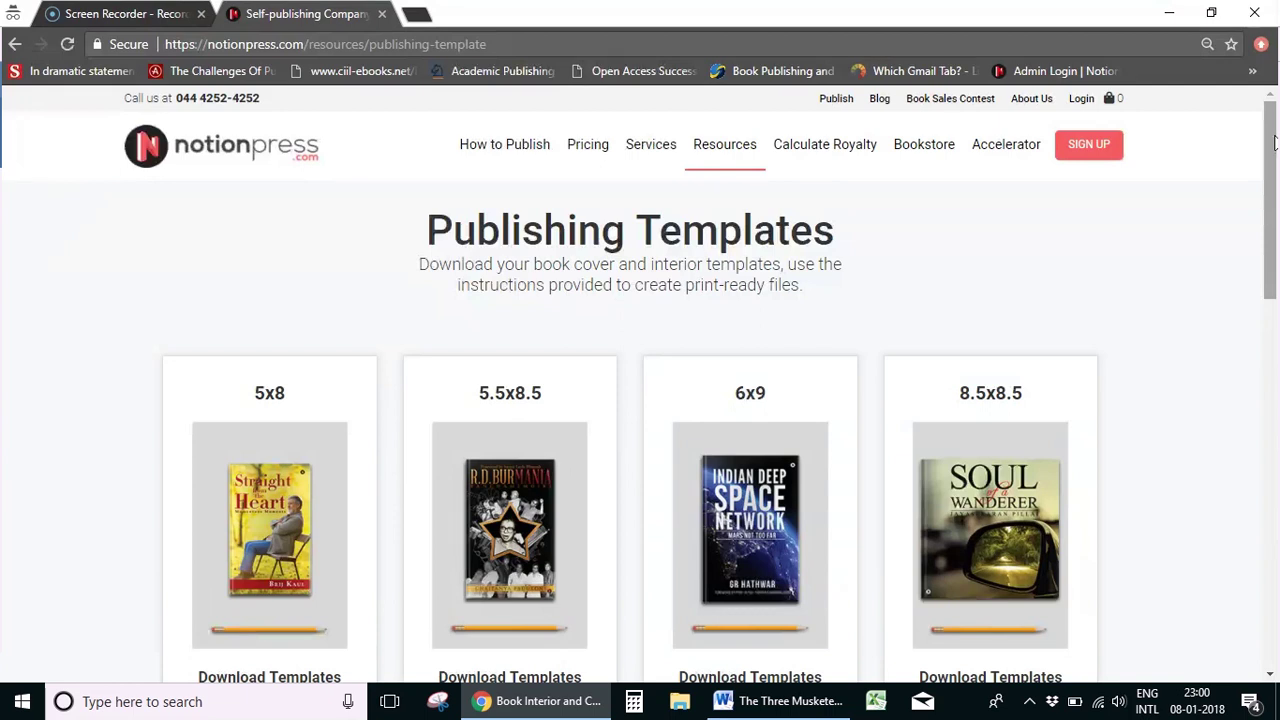
# Step: Review the book sizes on the publishing templates page and download the interior file for the 5x8 size
pyautogui.moveTo(1274, 143); pyautogui.dragTo(1275, 350)
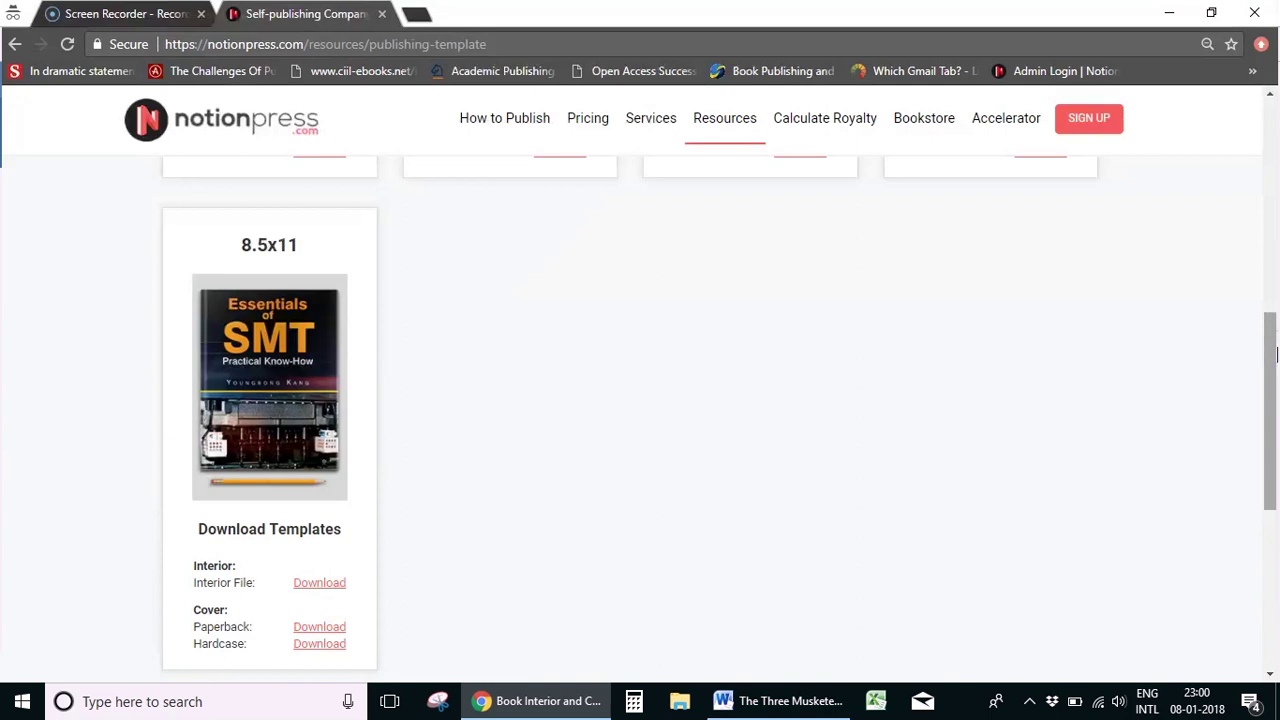
pyautogui.click(1271, 370)
pyautogui.moveTo(1271, 370); pyautogui.dragTo(1268, 217)
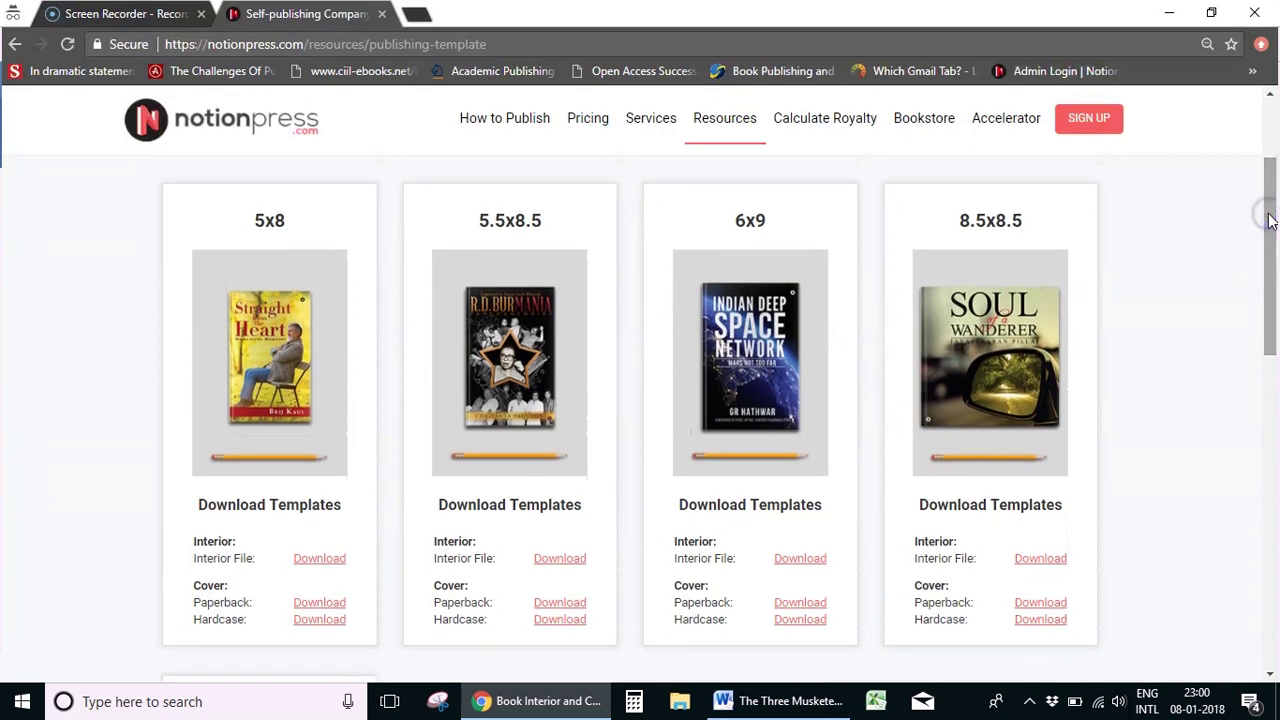
pyautogui.click(321, 559)
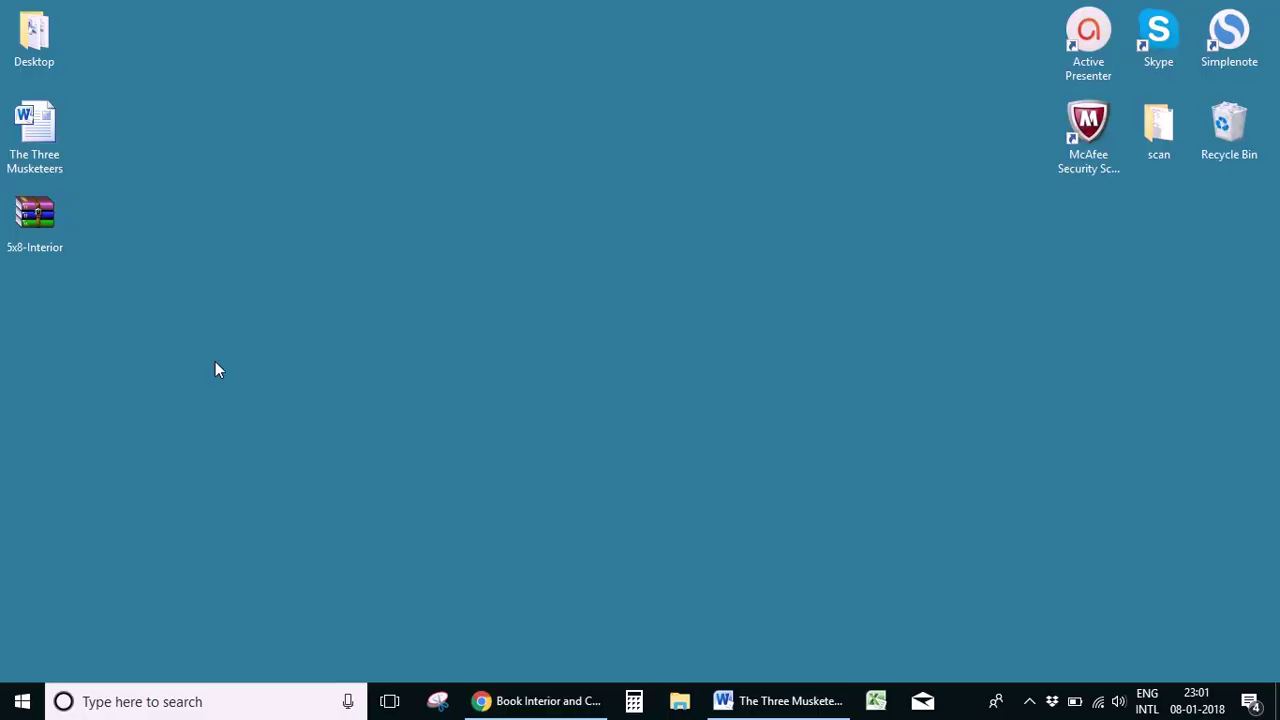
# Step: Open the downloaded 5x8-Interior archive from the desktop, dismiss the licence notice and enter its 5x8-Interior folder
pyautogui.doubleClick(29, 238)
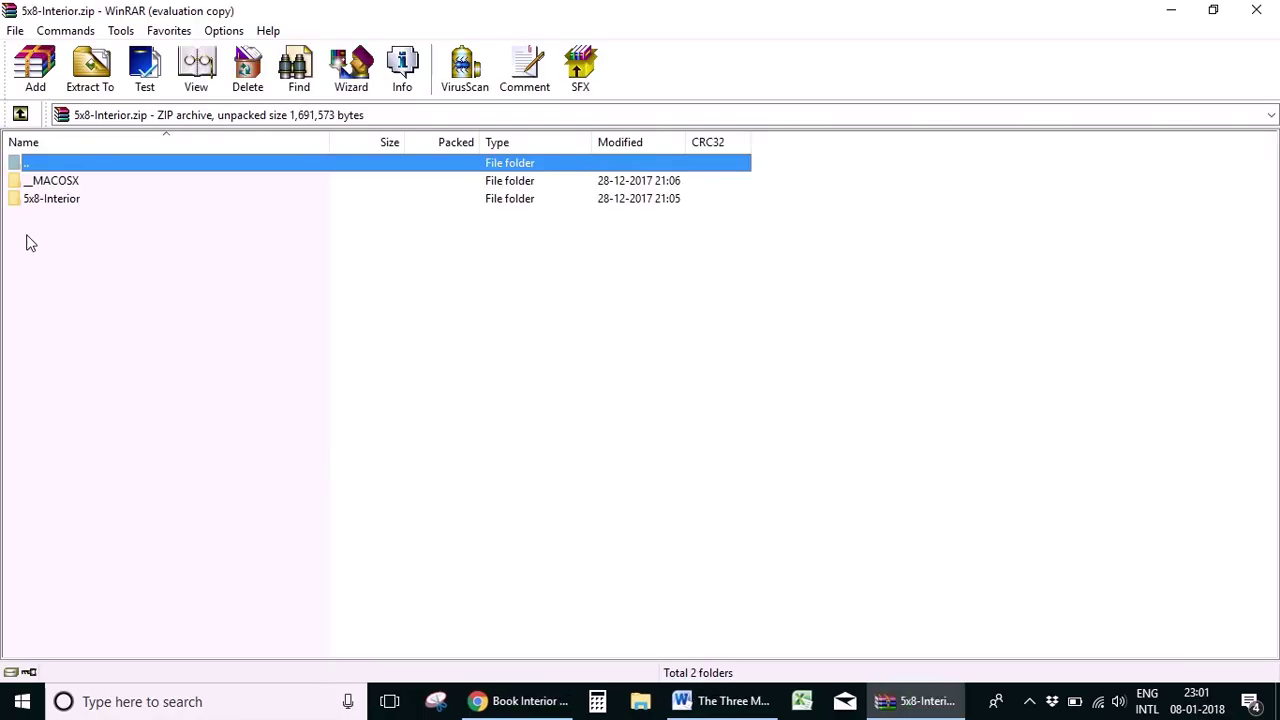
pyautogui.click(52, 199)
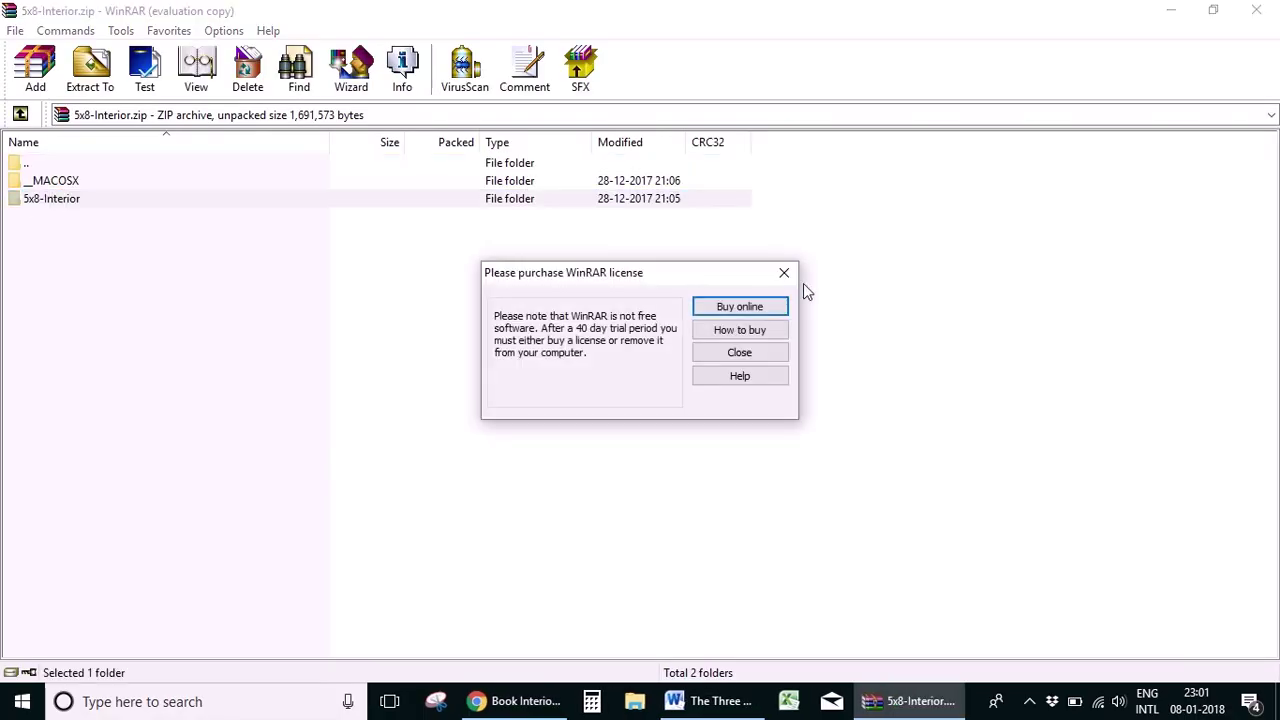
pyautogui.click(780, 273)
pyautogui.click(778, 273)
pyautogui.doubleClick(63, 204)
# Step: Extract 5x8_ Interior Template.docx and Interior_Templates_Reference_Guide.pdf to the 5x8-Interior folder on the desktop, and return to the desktop
pyautogui.click(85, 256)
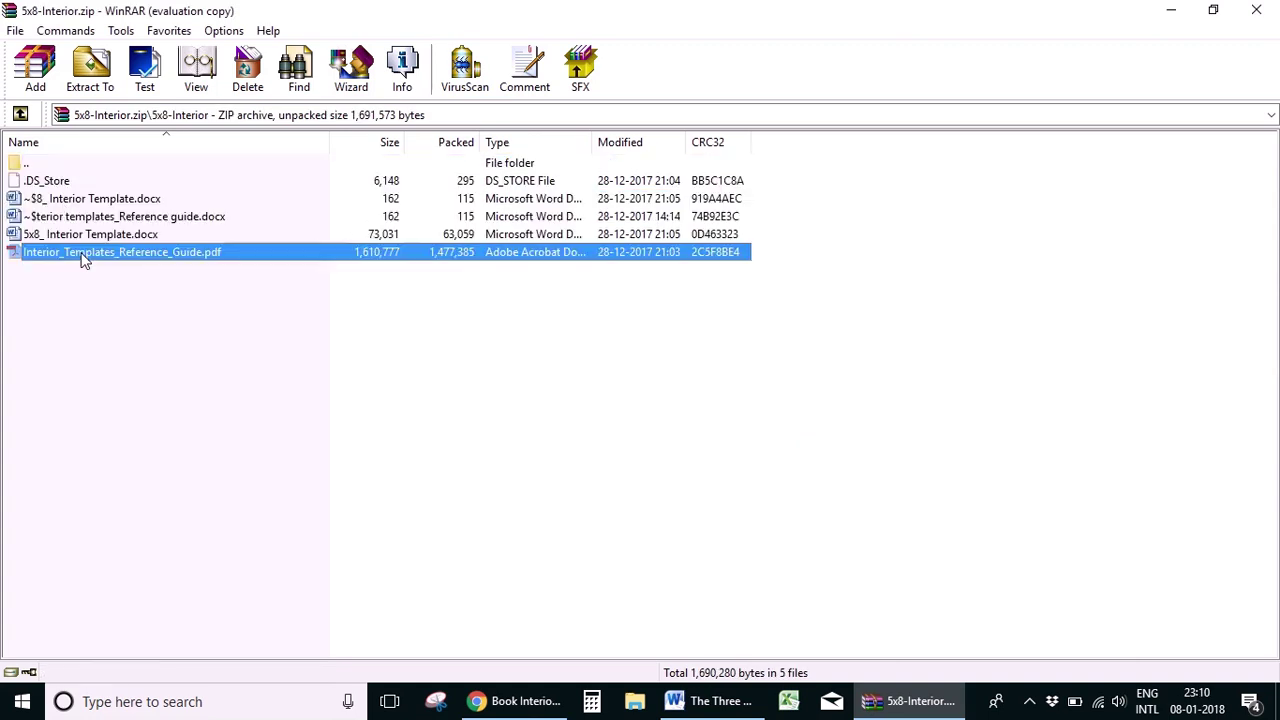
pyautogui.keyDown('ctrl'); pyautogui.click(93, 235); pyautogui.keyUp('ctrl')
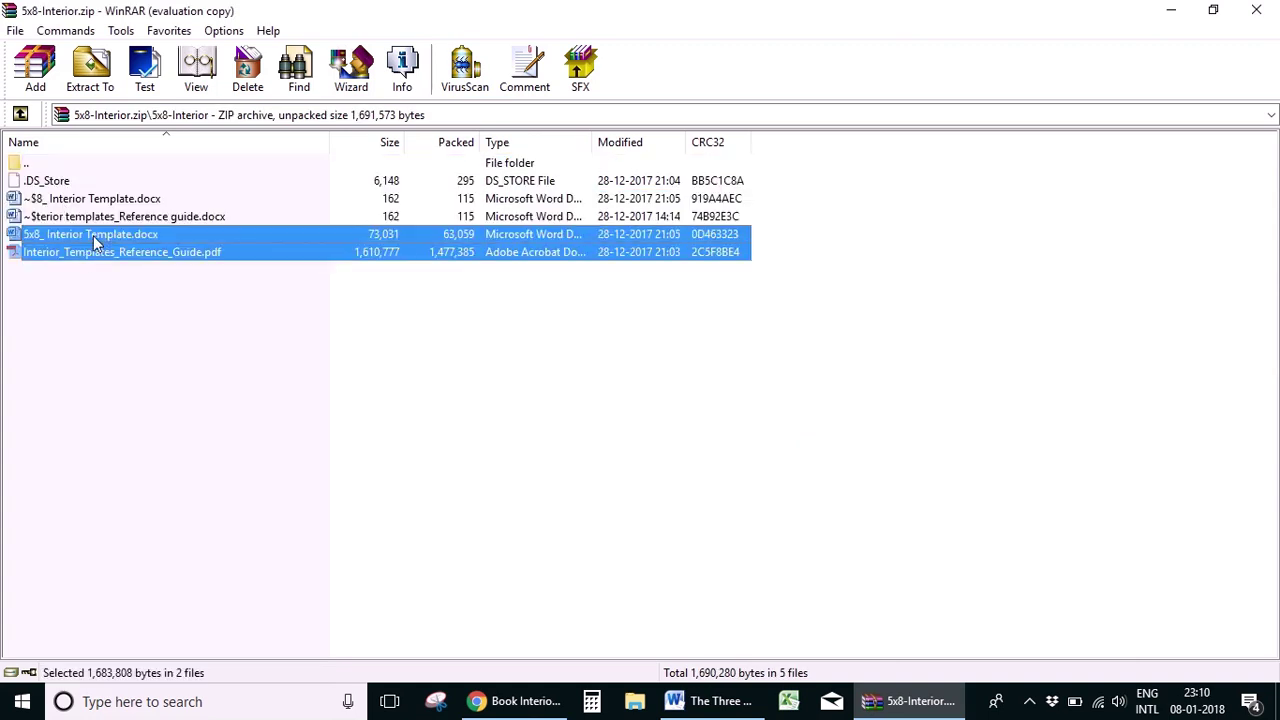
pyautogui.click(88, 88)
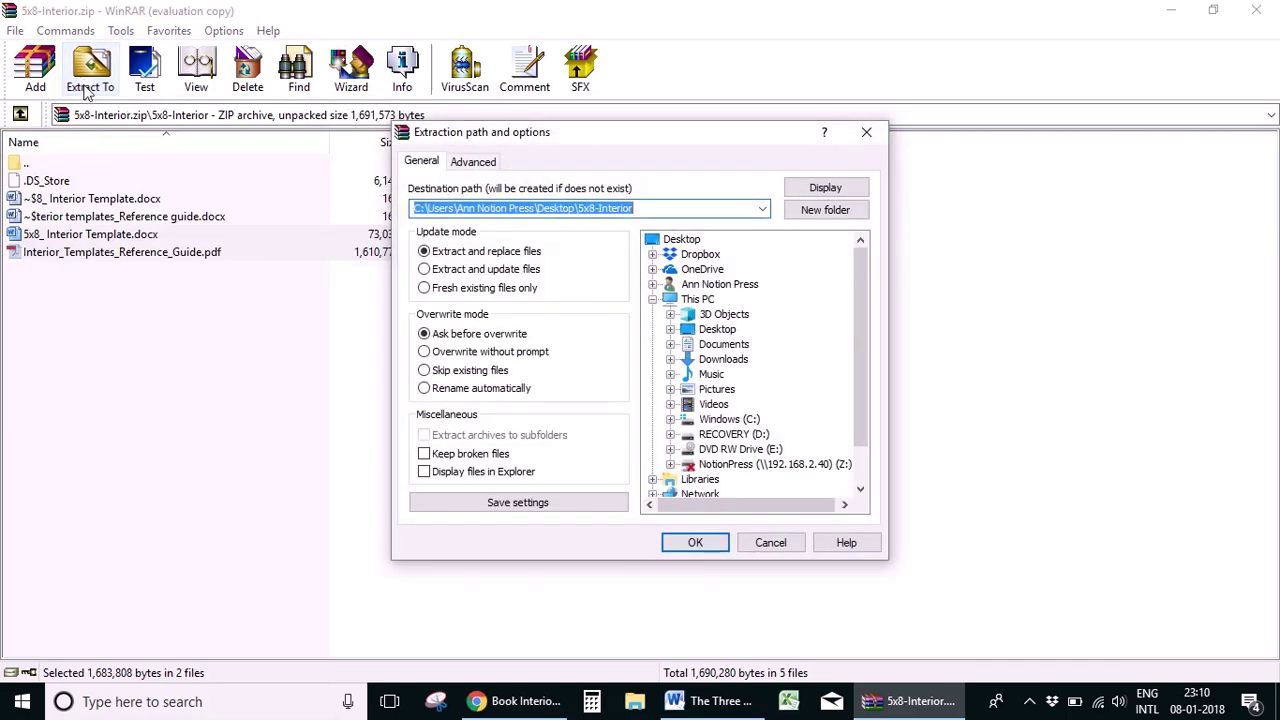
pyautogui.click(702, 543)
pyautogui.click(1277, 700)
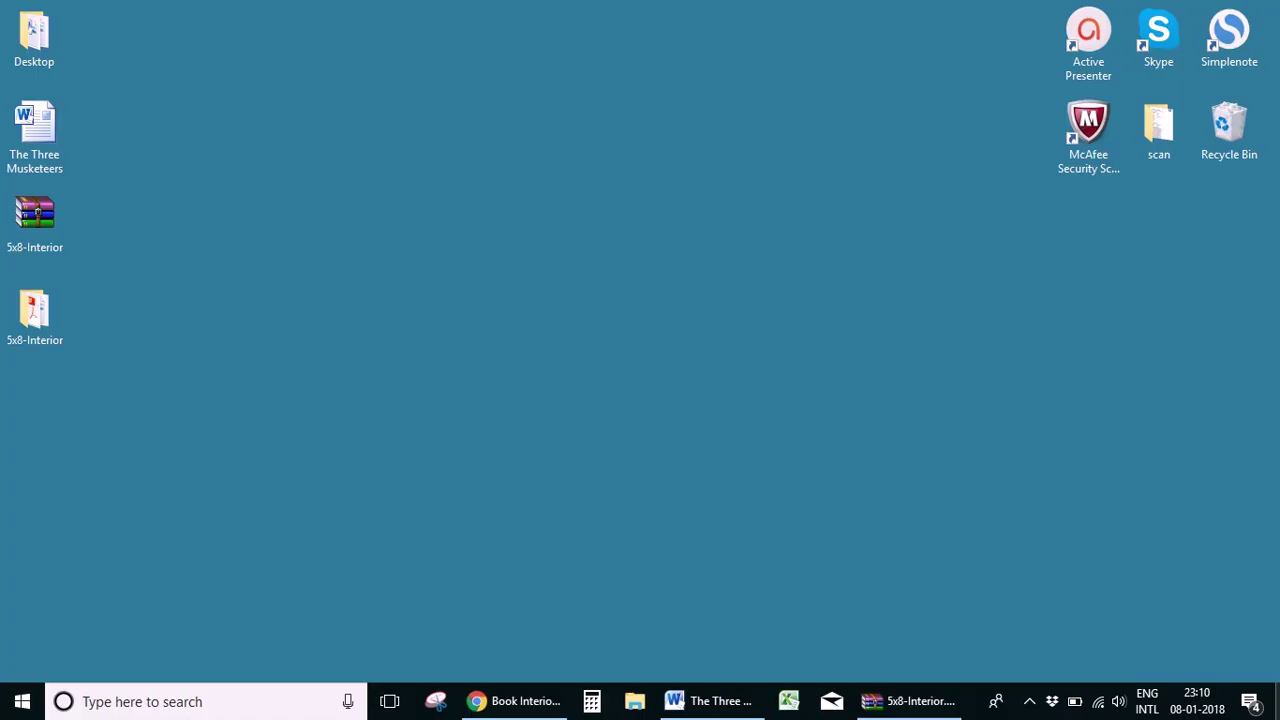
# Step: Open the 5x8_ Interior Template document from the extracted 5x8-Interior folder and set its zoom to 100%
pyautogui.doubleClick(45, 324)
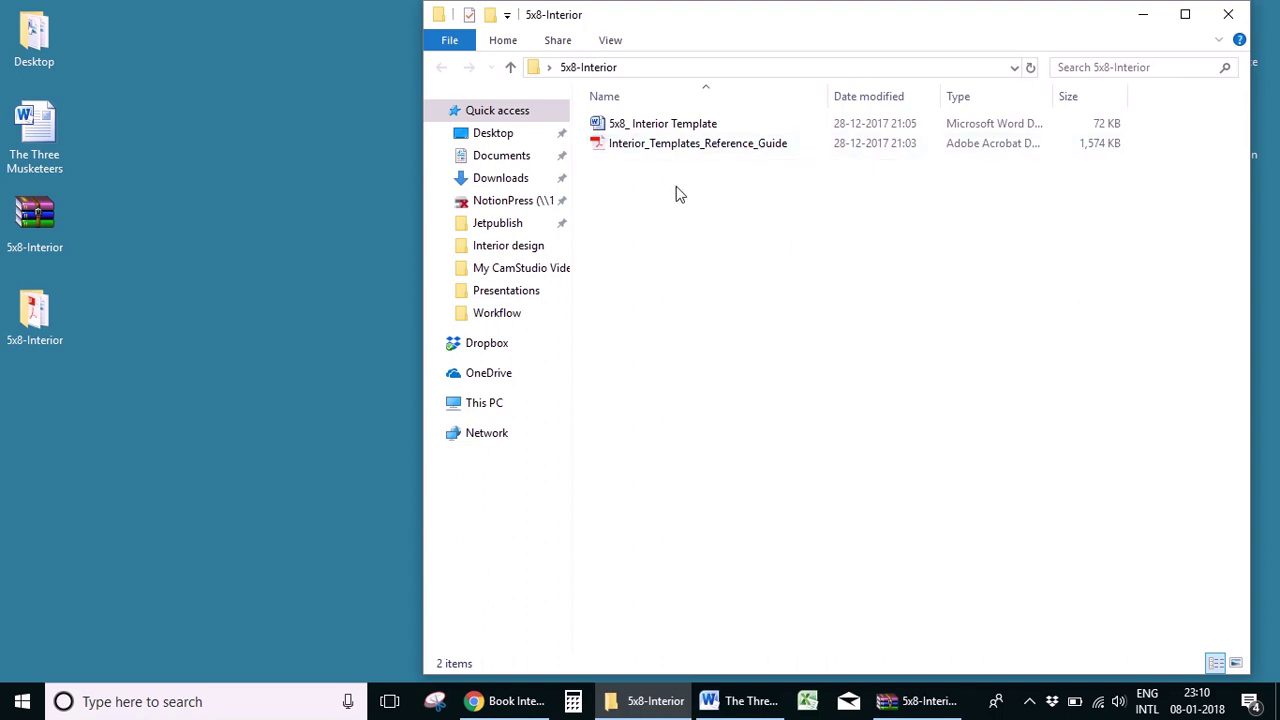
pyautogui.click(676, 123)
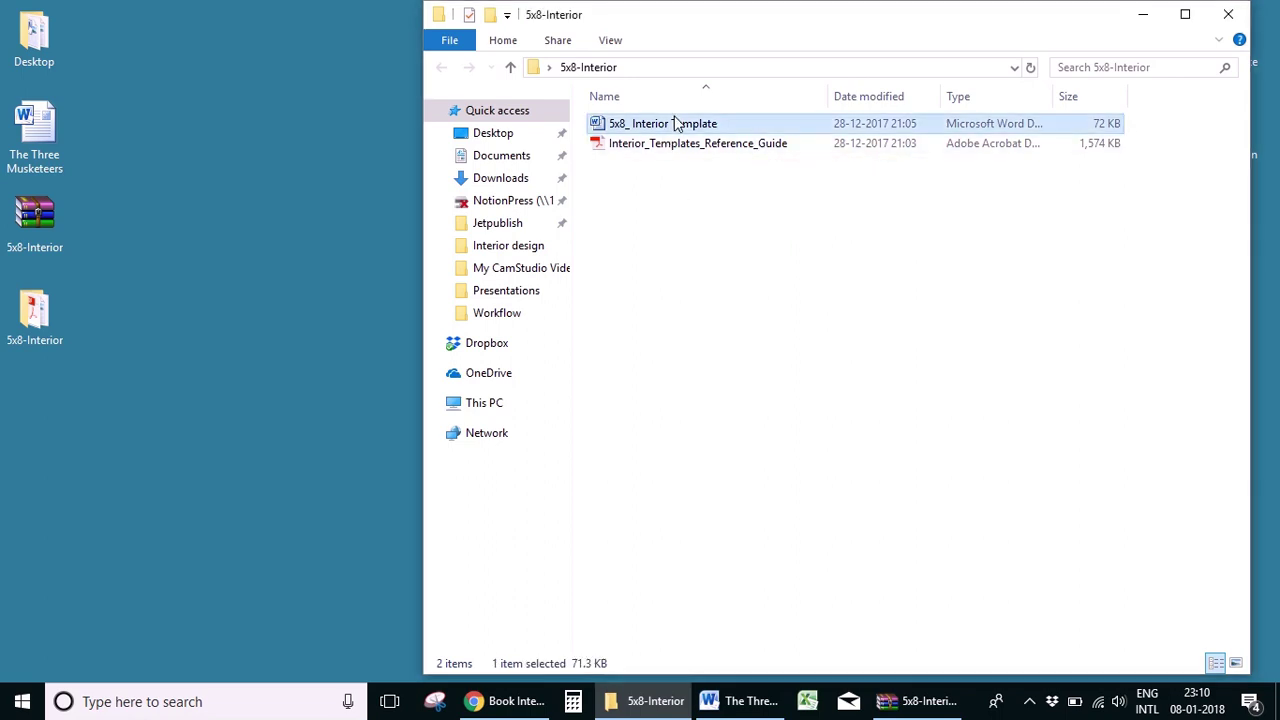
pyautogui.doubleClick(676, 123)
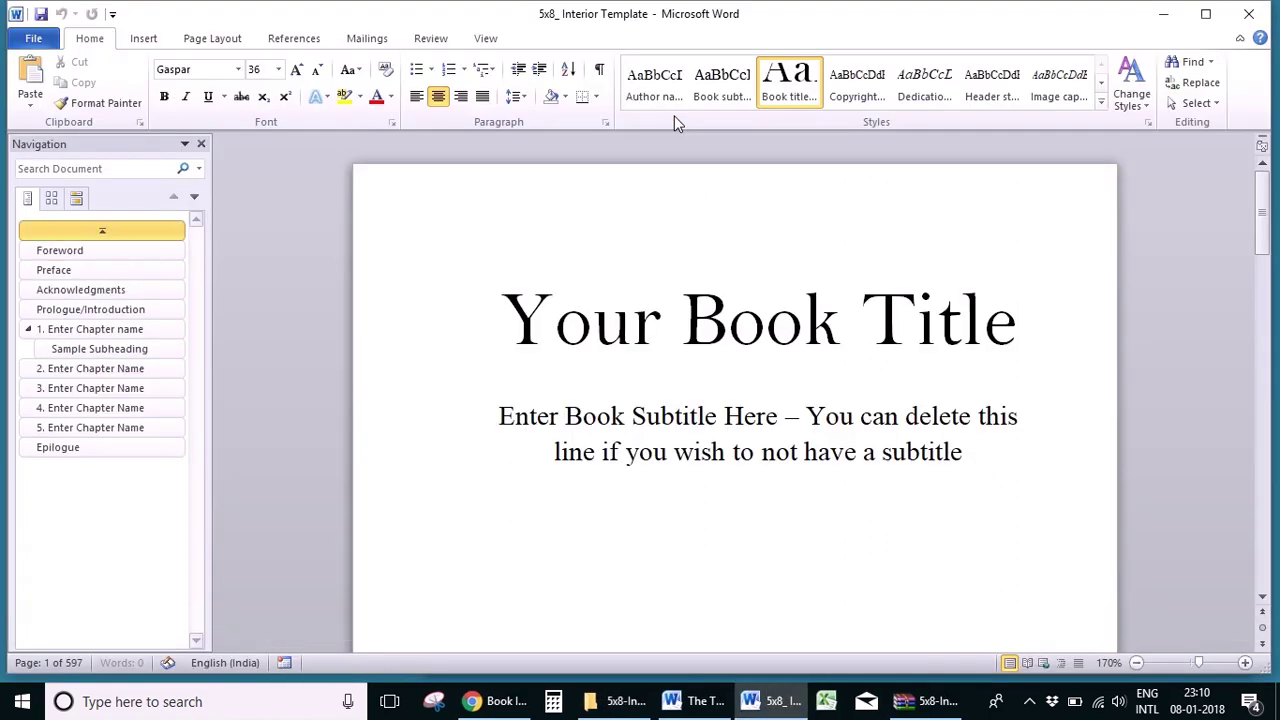
pyautogui.click(1136, 663)
pyautogui.click(1136, 663)
pyautogui.click(1136, 663)
pyautogui.click(1136, 663)
pyautogui.click(1136, 663)
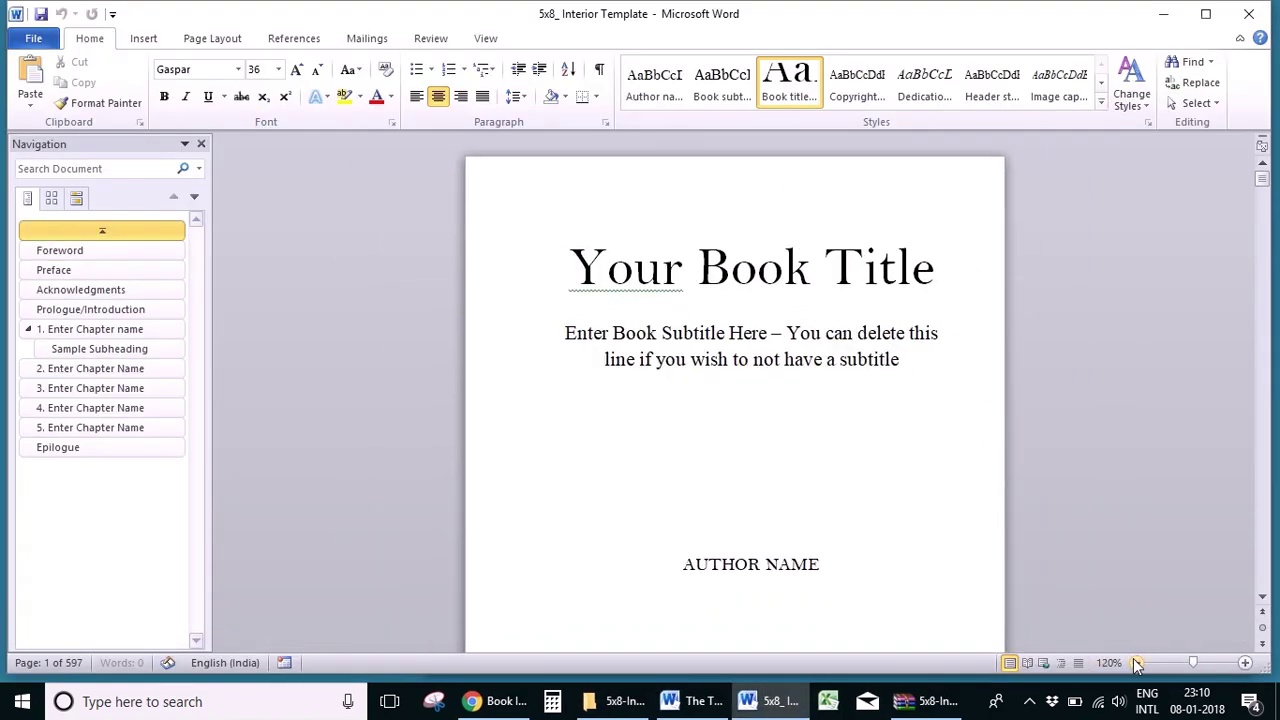
pyautogui.click(1136, 663)
pyautogui.click(1136, 663)
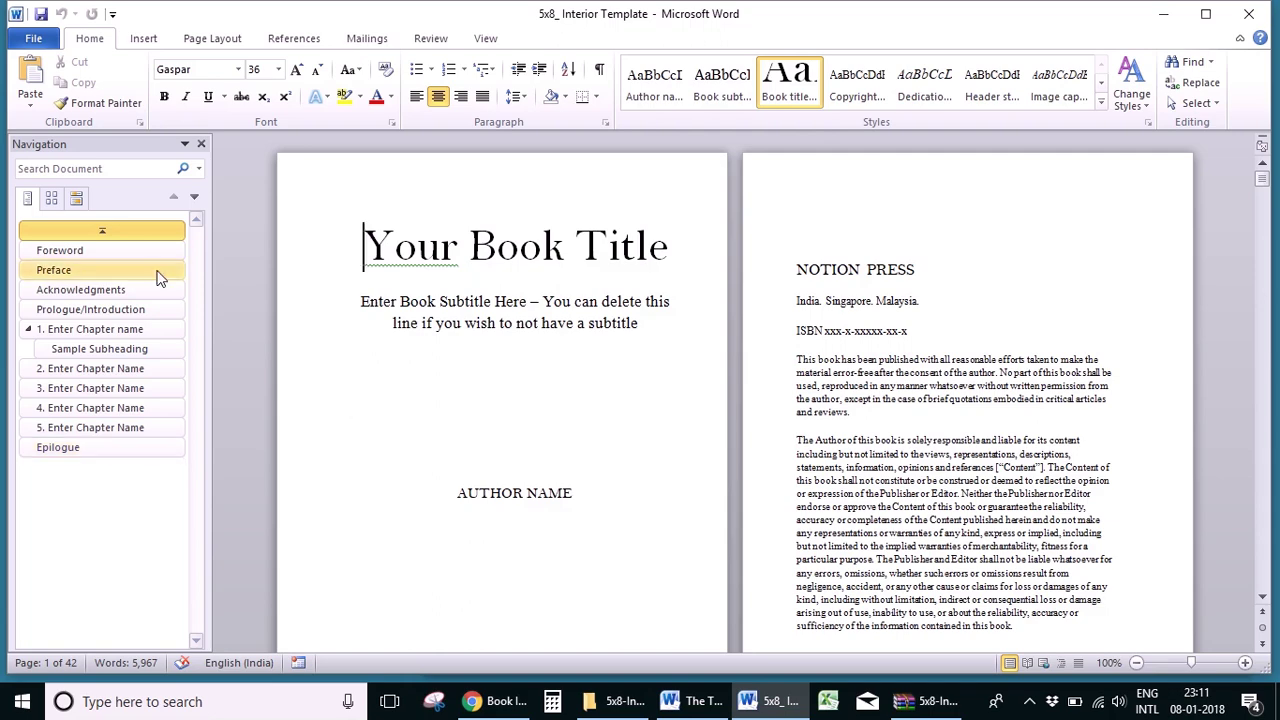
# Step: Go to the Foreword section and examine its instructions, header and page numbering across both pages
pyautogui.click(90, 251)
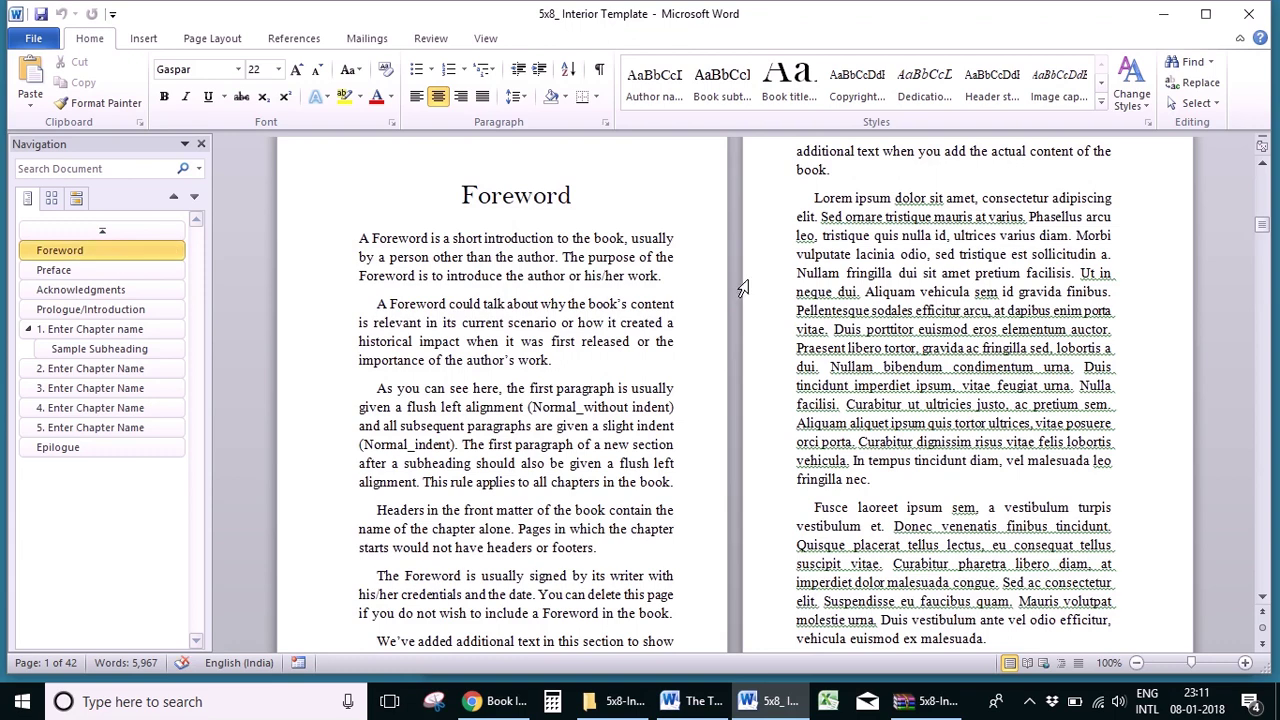
pyautogui.scroll(-3, 489, 414)
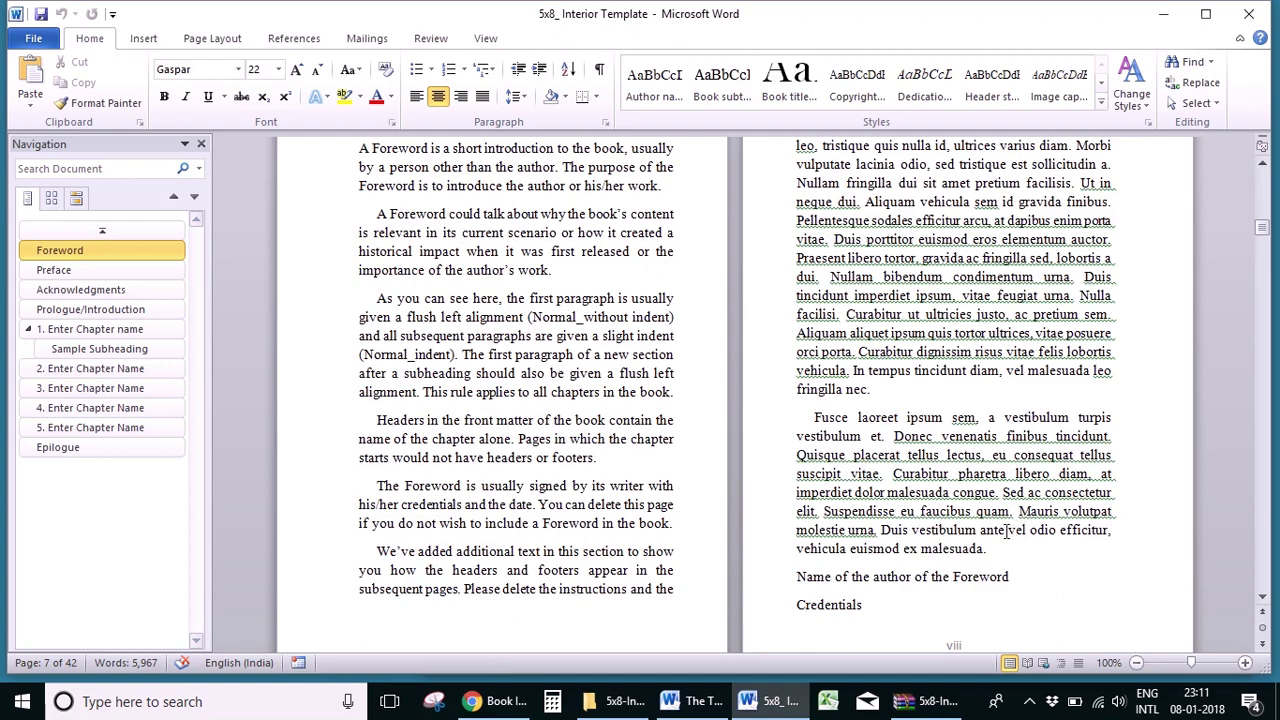
pyautogui.scroll(-1, 1006, 530)
pyautogui.scroll(3, 970, 509)
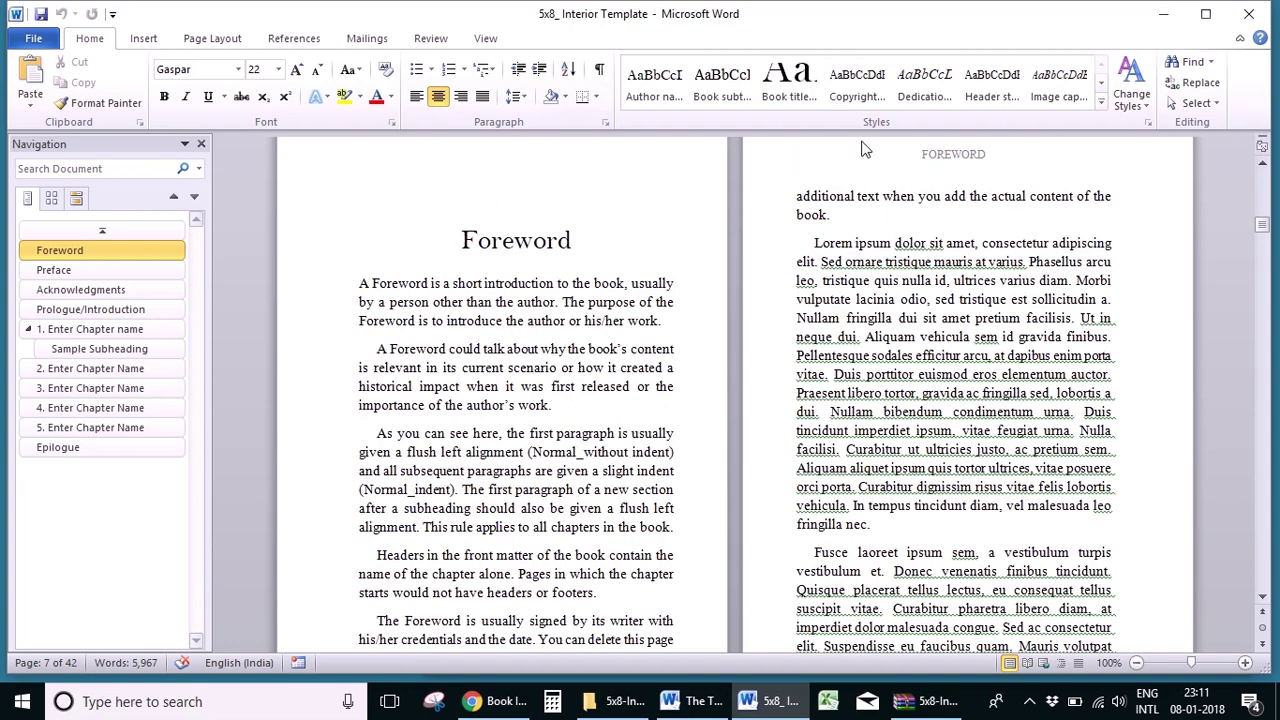
pyautogui.scroll(-3, 950, 188)
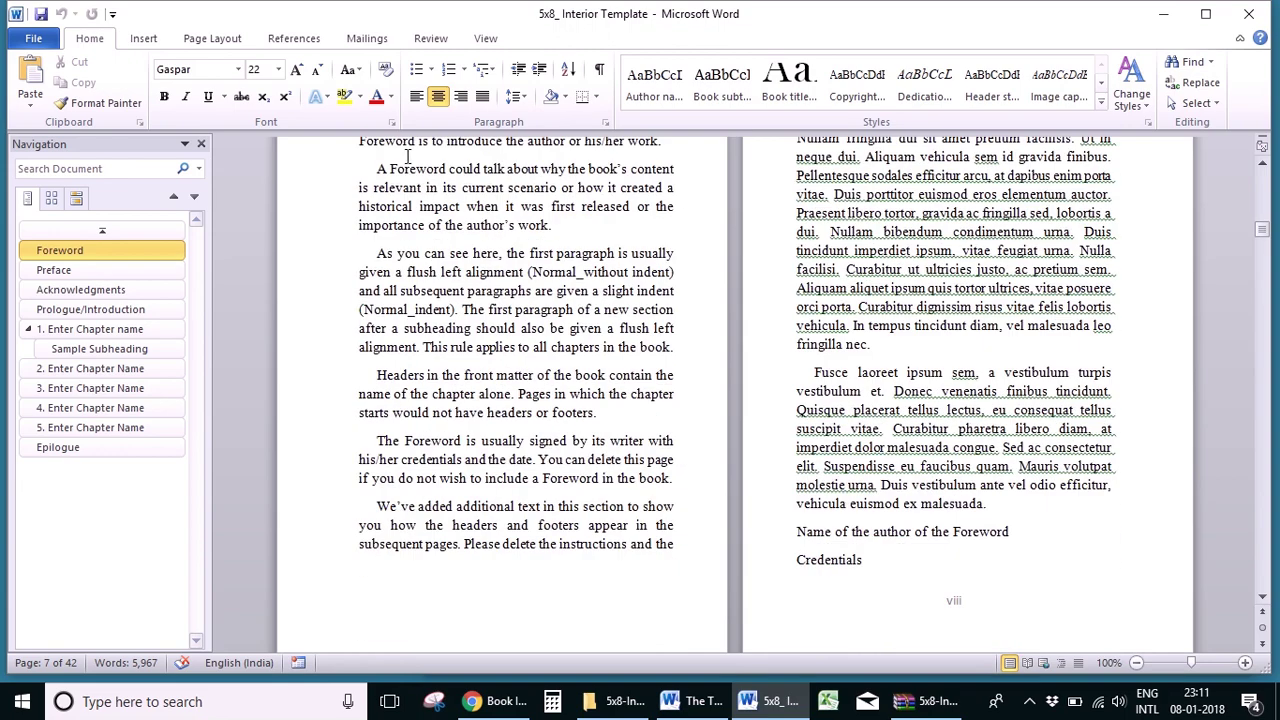
# Step: Go to chapter 1 and examine the book title and author name headers and the page numbers on its pages
pyautogui.click(102, 370)
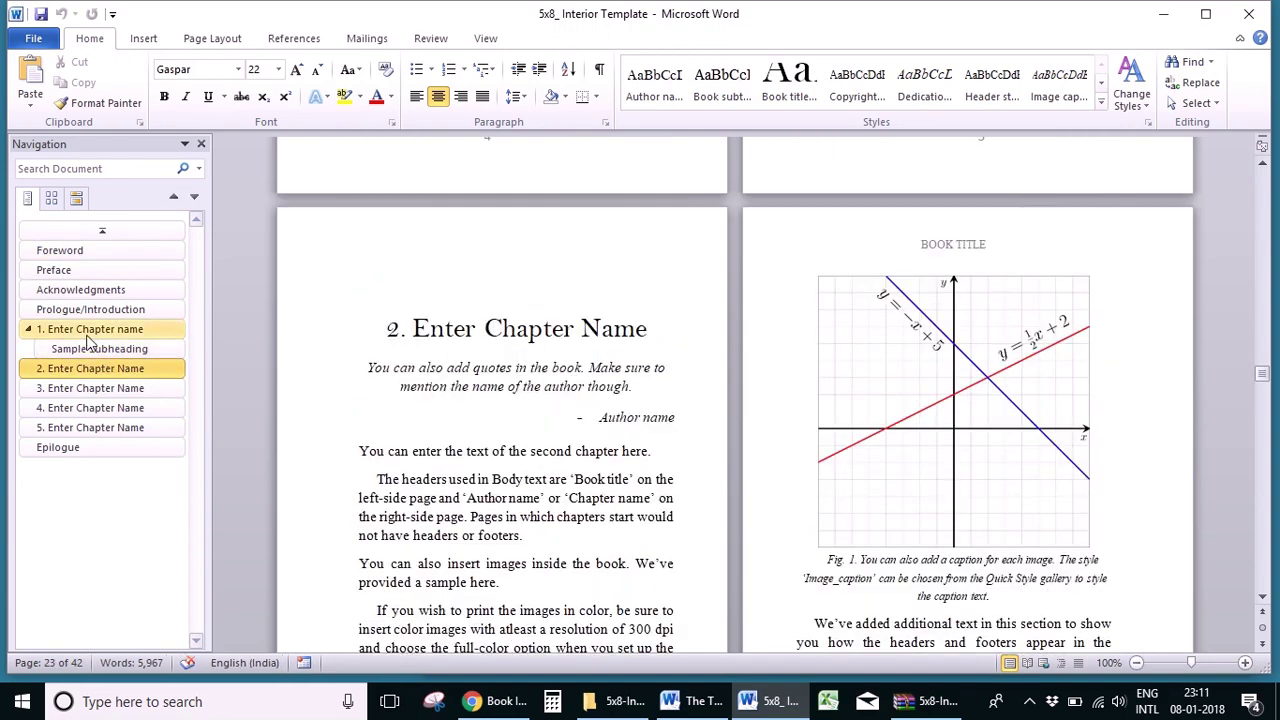
pyautogui.click(100, 329)
pyautogui.scroll(3, 445, 245)
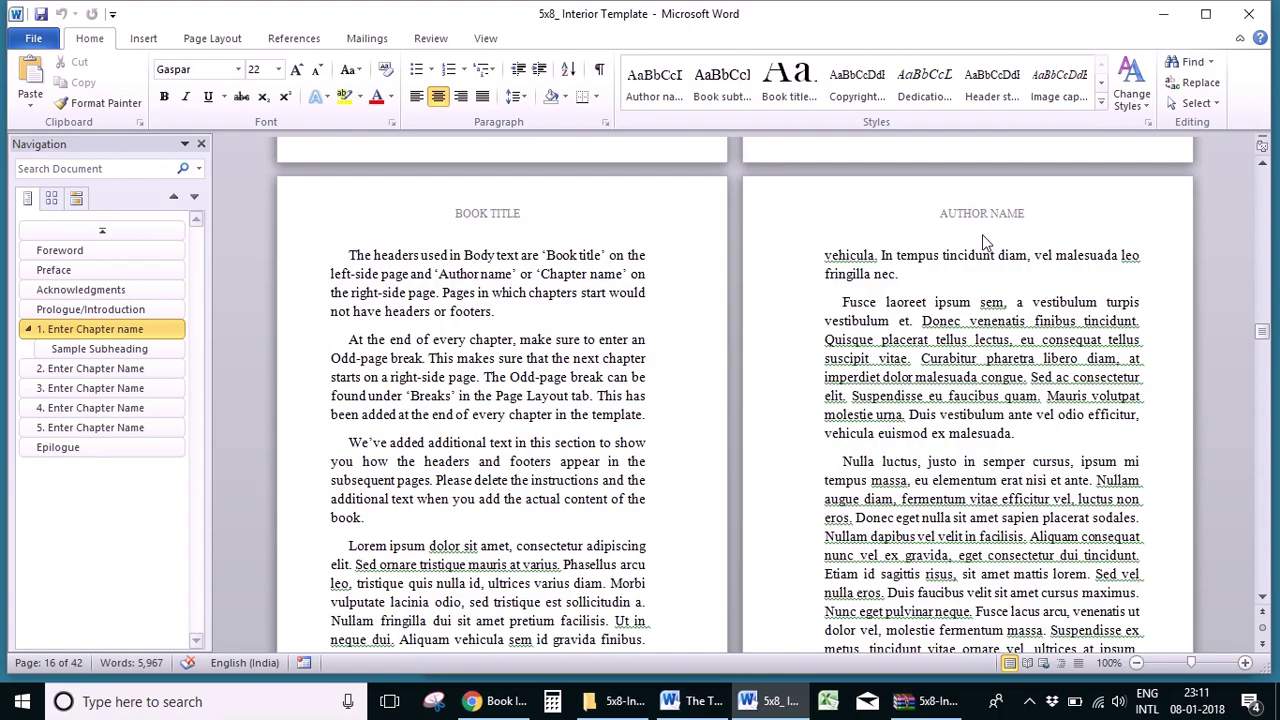
pyautogui.scroll(9, 971, 420)
pyautogui.scroll(5, 971, 412)
pyautogui.scroll(-16, 955, 409)
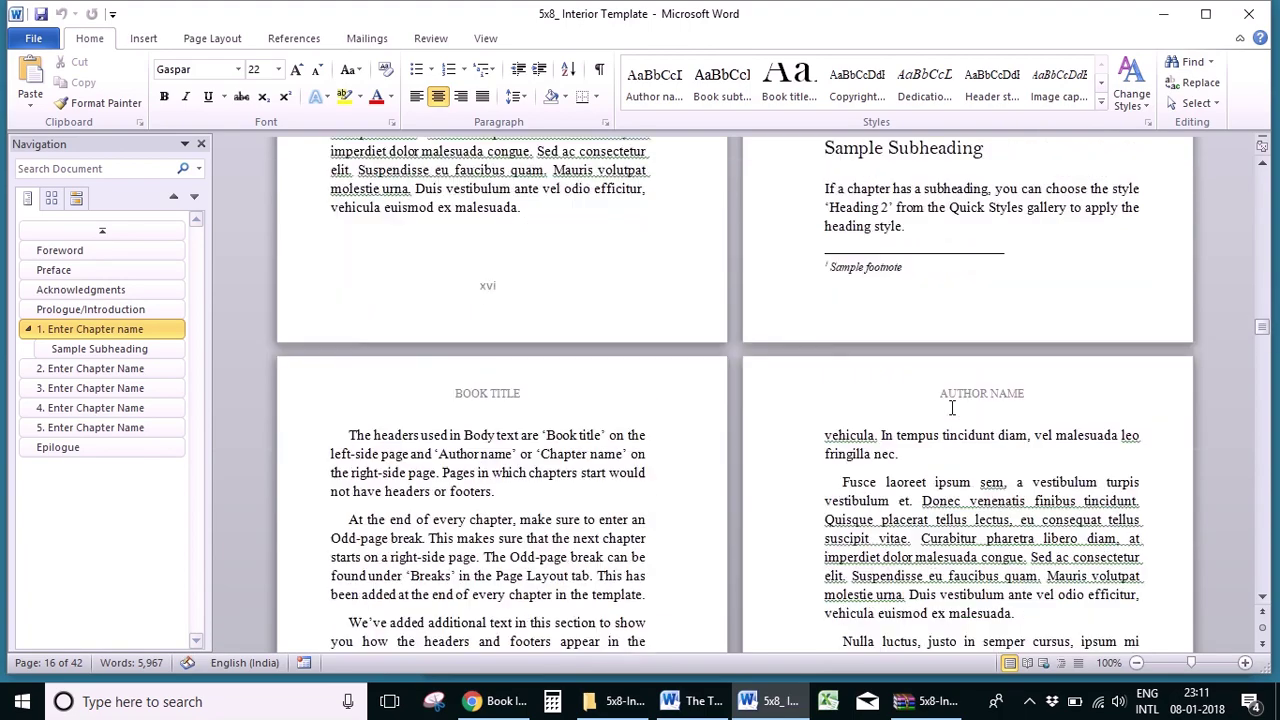
pyautogui.scroll(-5, 855, 378)
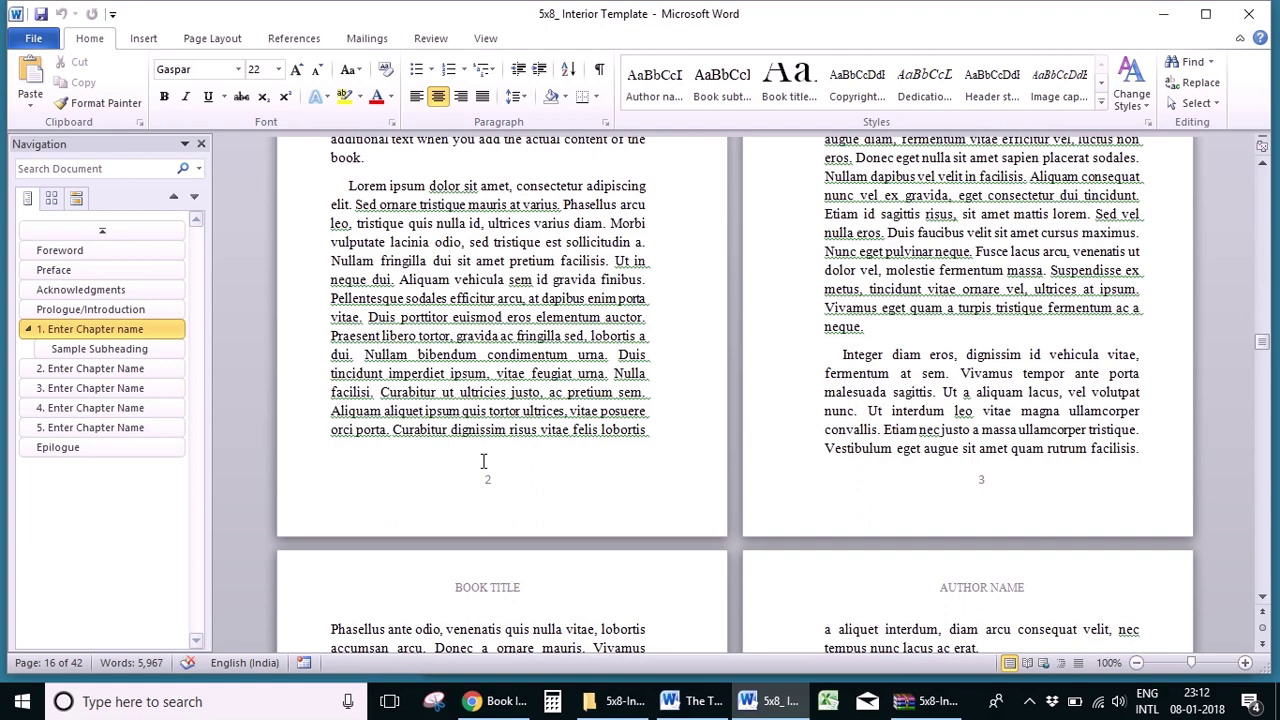
# Step: Go to the Epilogue section and examine the headers and page numbers on its following pages
pyautogui.click(136, 451)
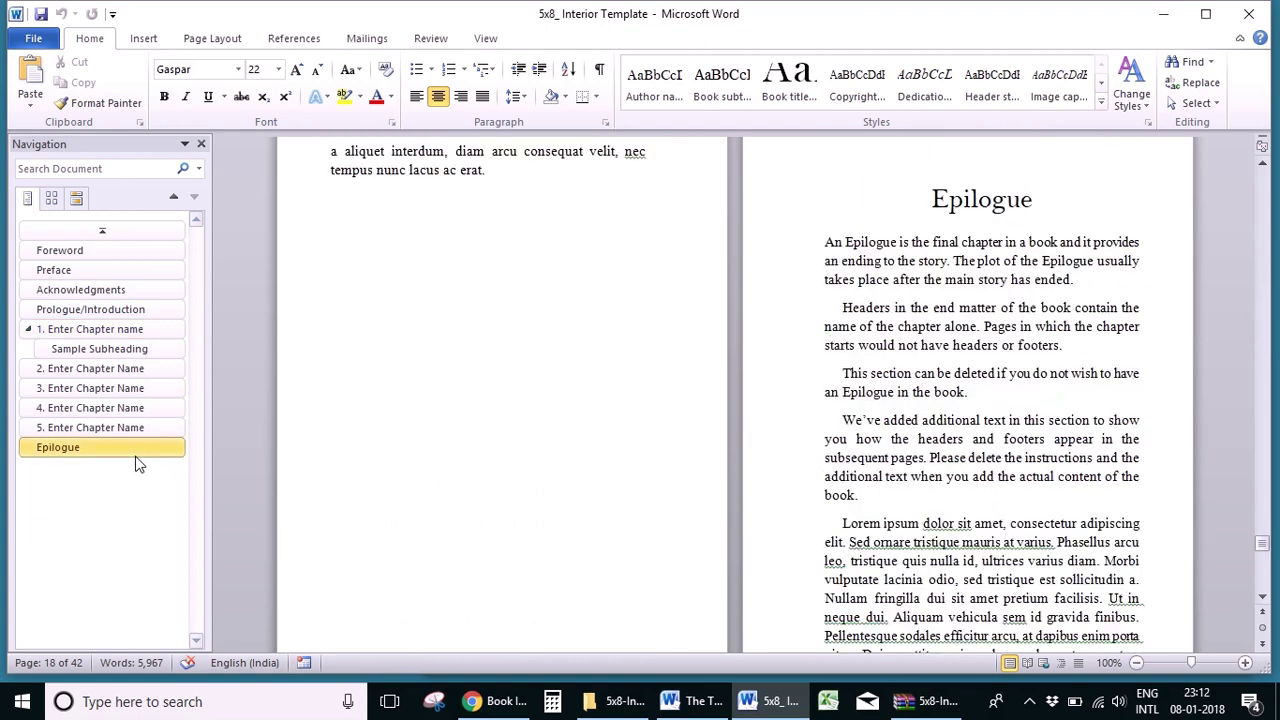
pyautogui.scroll(-12, 561, 372)
pyautogui.click(563, 372)
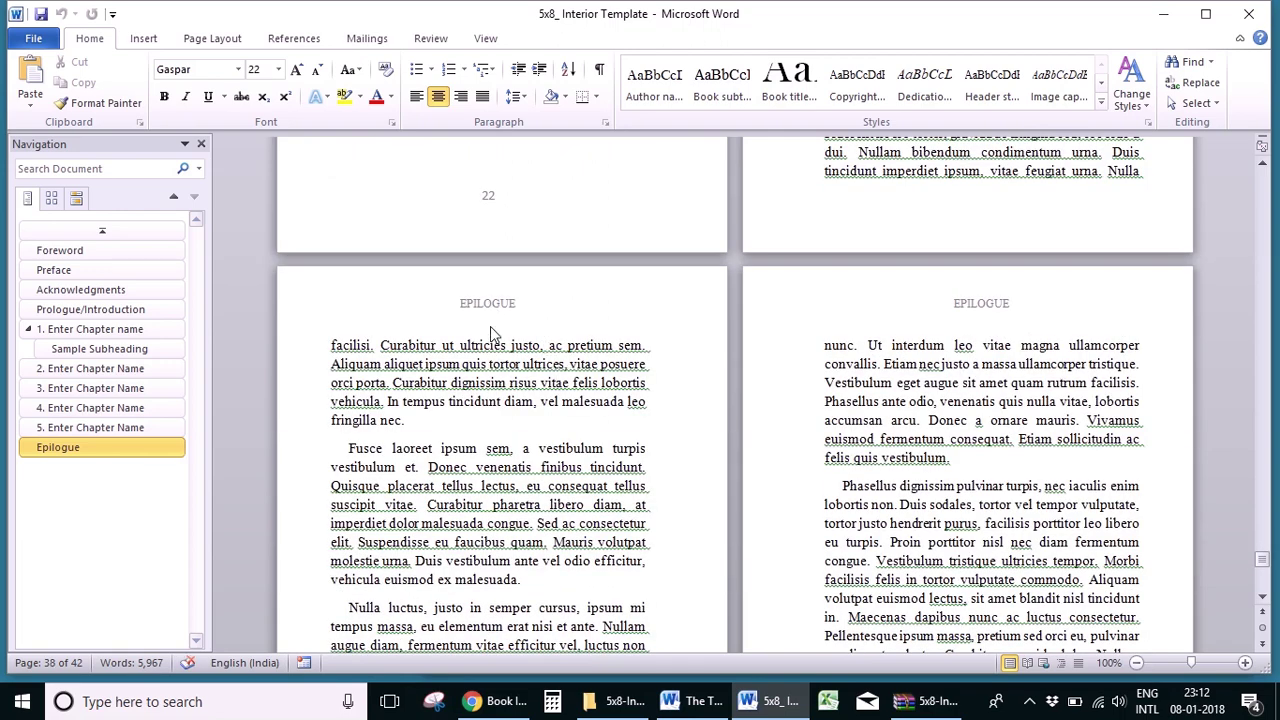
pyautogui.scroll(-5, 490, 326)
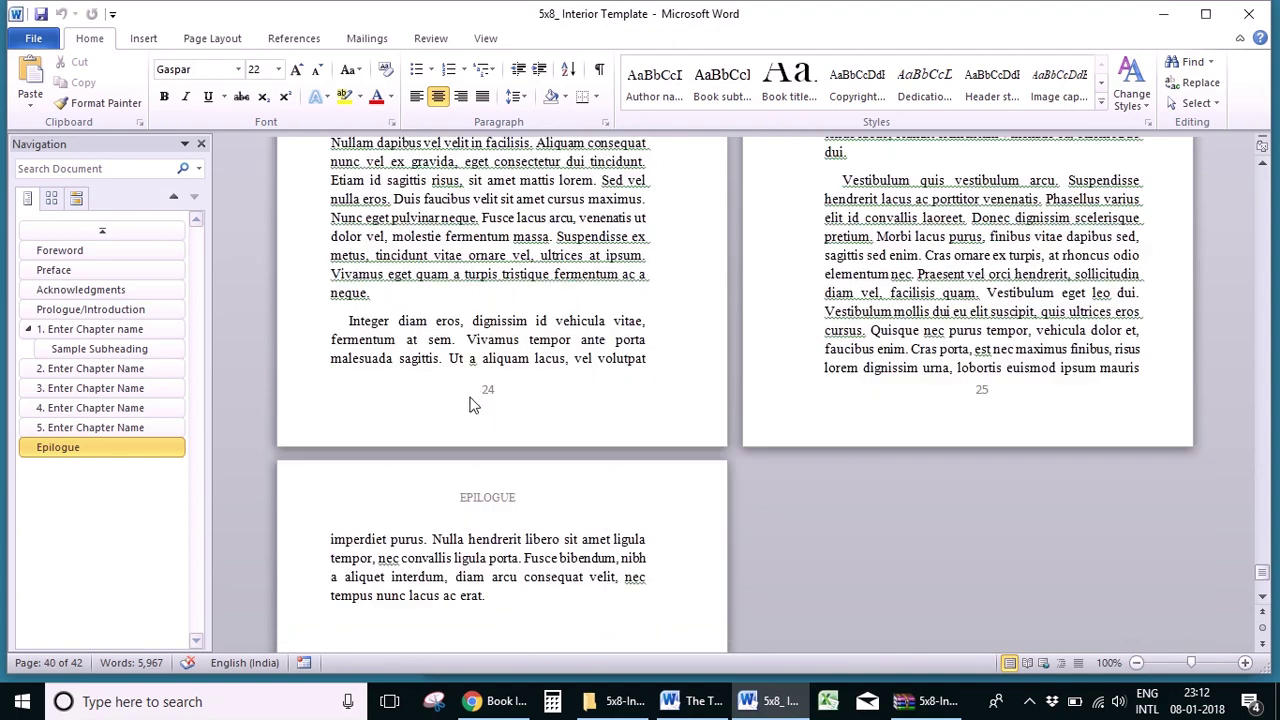
# Step: Open the Epilogue's even-page header for editing, check the Link to Previous option, and return to the body text
pyautogui.scroll(3, 473, 404)
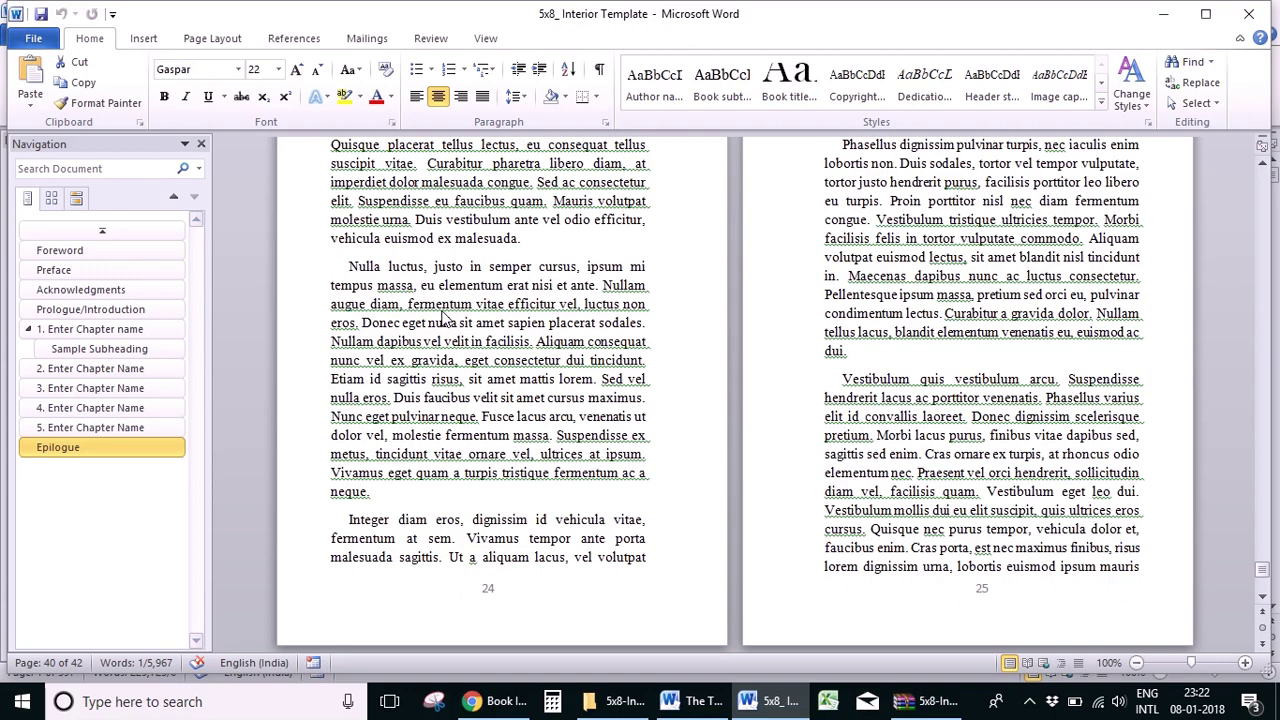
pyautogui.scroll(5, 441, 318)
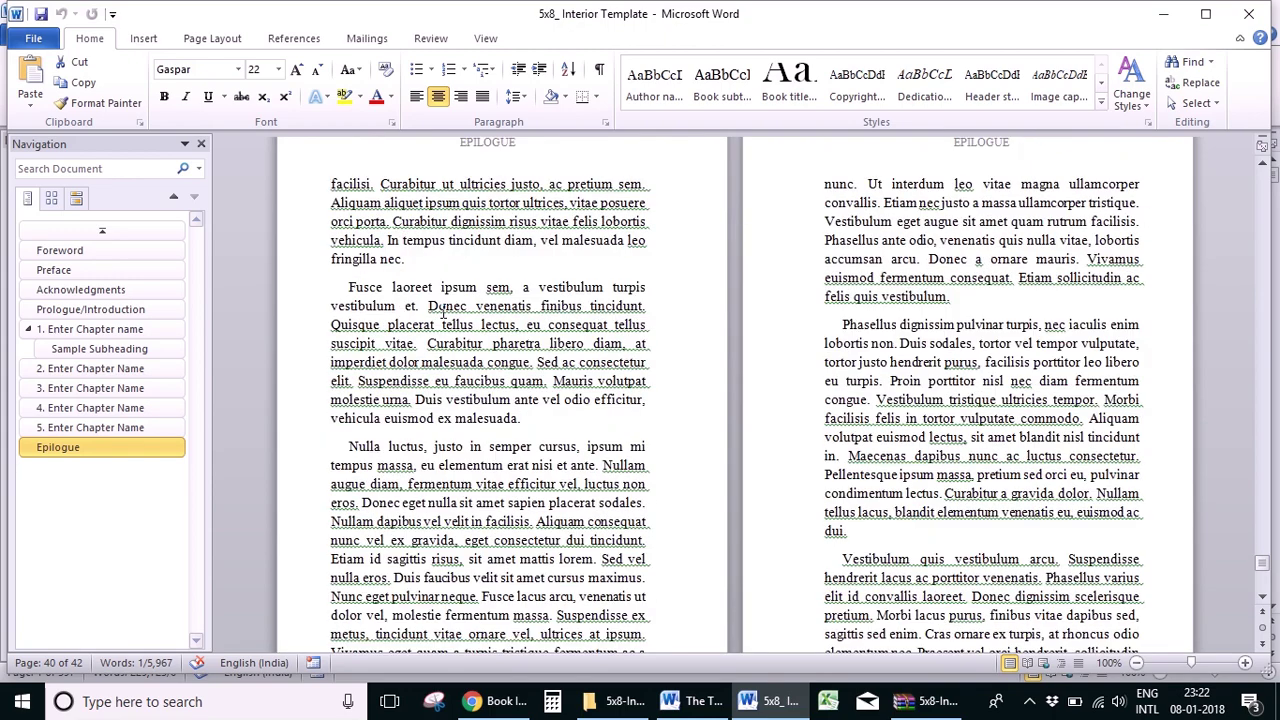
pyautogui.doubleClick(476, 289)
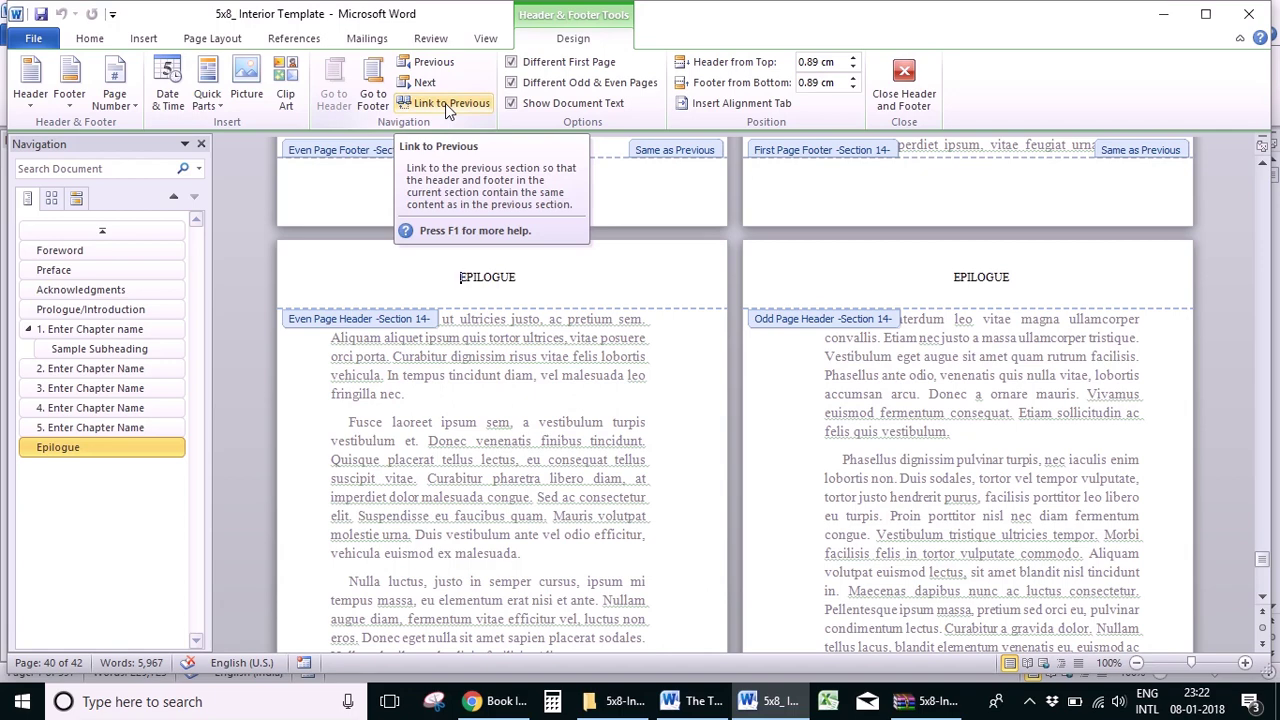
pyautogui.doubleClick(496, 437)
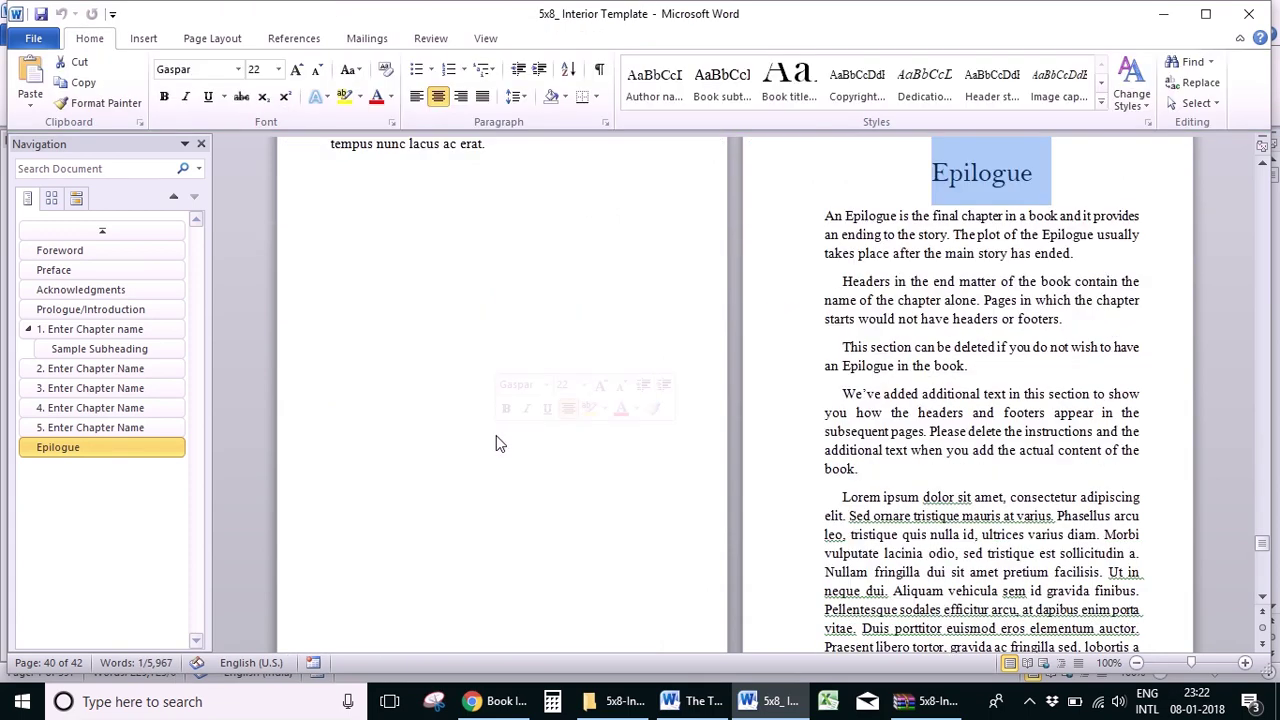
# Step: Examine the quick styles available for the Epilogue's body paragraph and heading without applying any of them
pyautogui.click(950, 397)
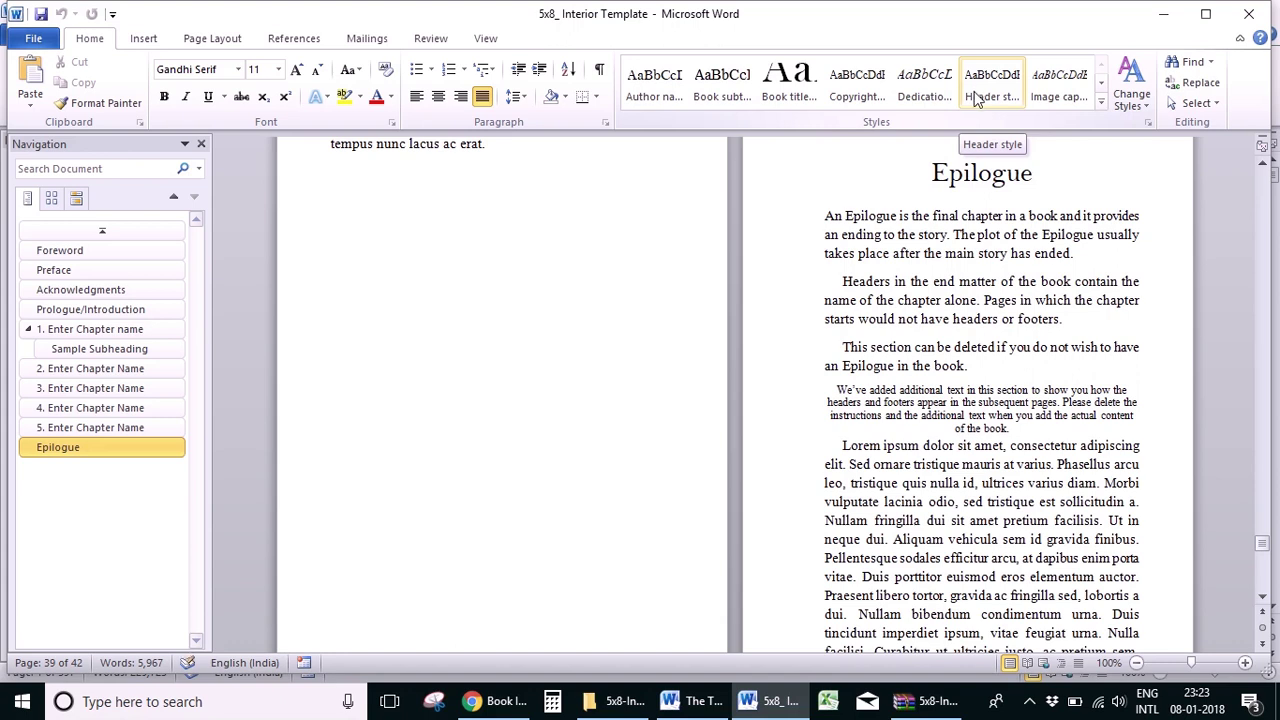
pyautogui.moveTo(900, 172); pyautogui.dragTo(1034, 190)
pyautogui.click(1101, 101)
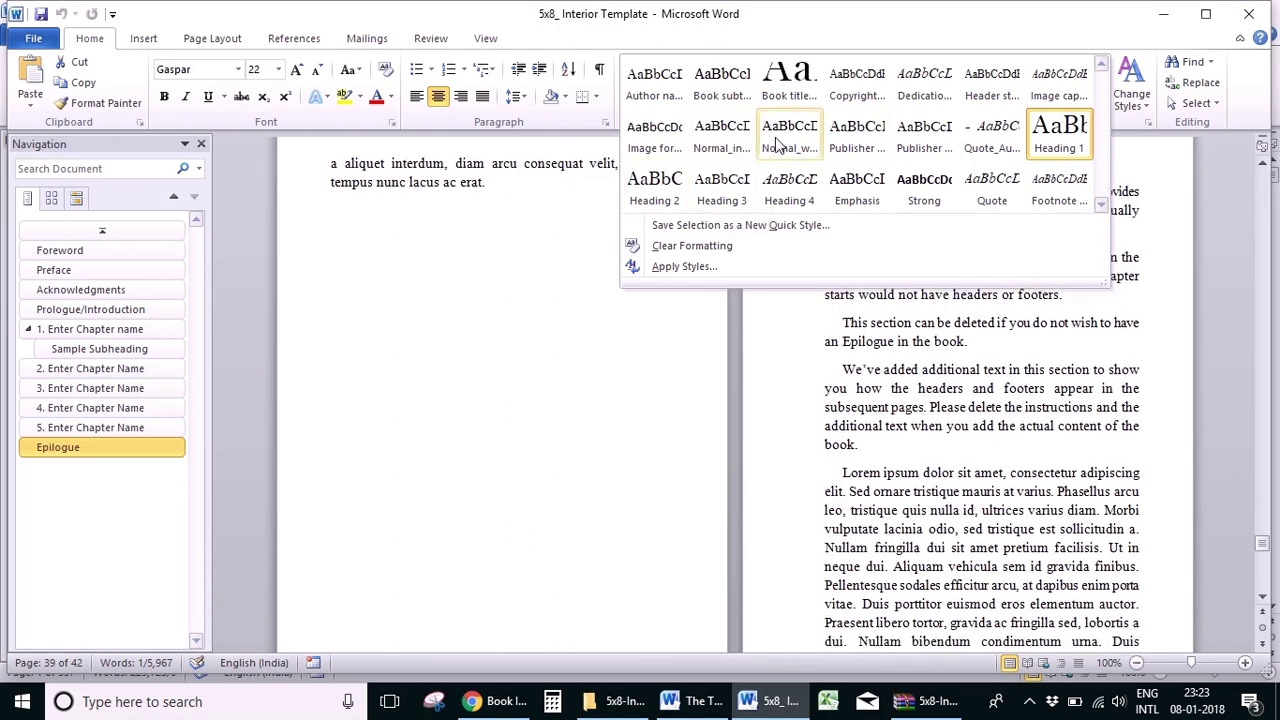
pyautogui.click(978, 422)
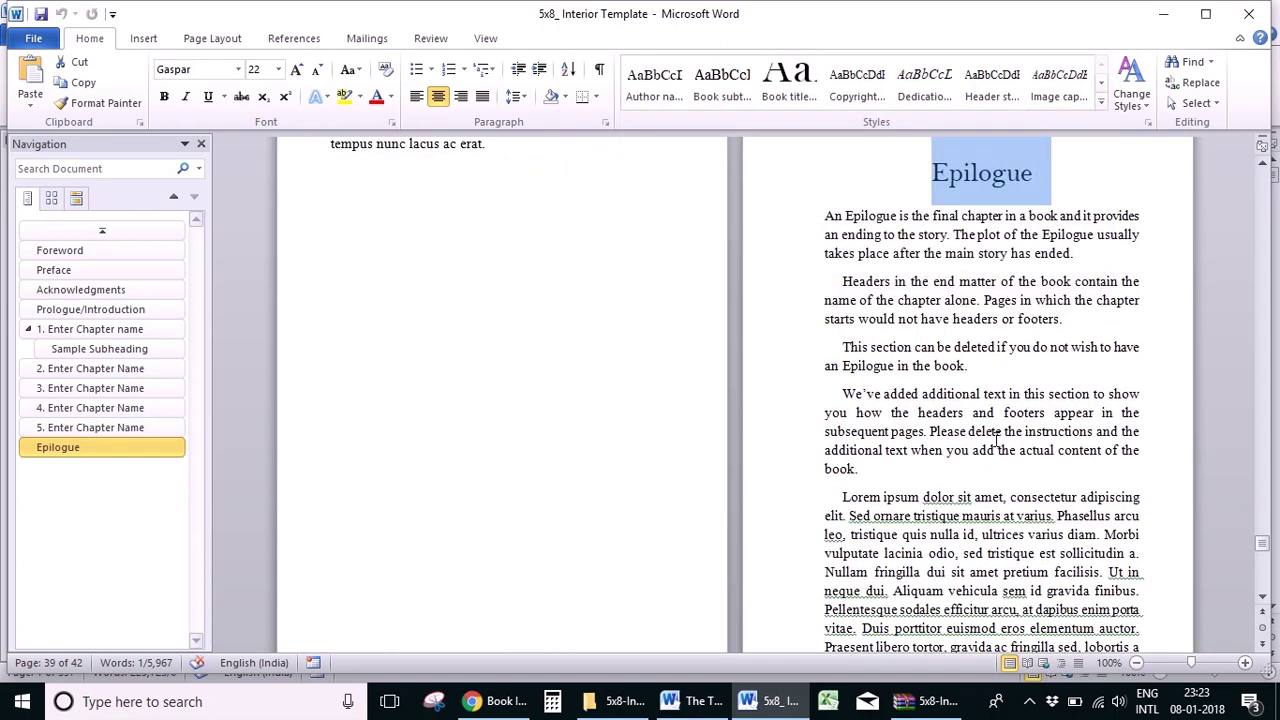
pyautogui.click(994, 446)
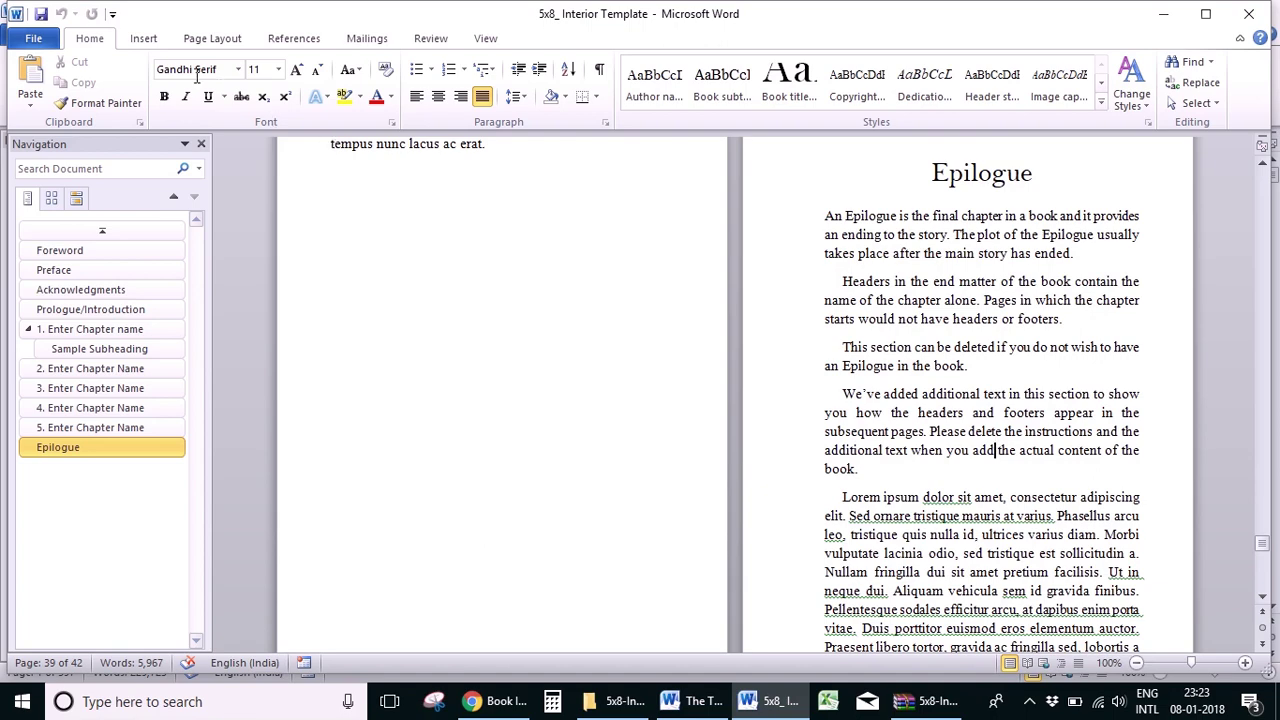
# Step: Review the page and section break options, including Even Page and Odd Page, and close the list without inserting one
pyautogui.click(211, 38)
pyautogui.click(345, 62)
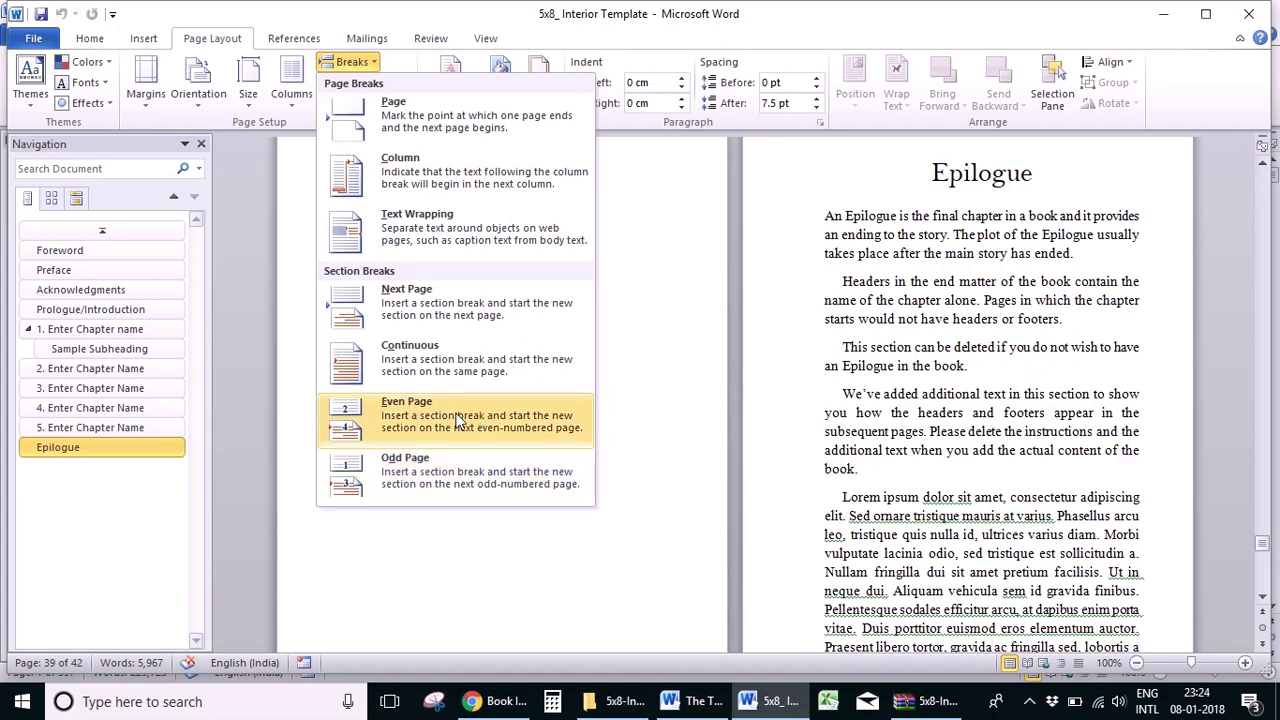
pyautogui.click(684, 450)
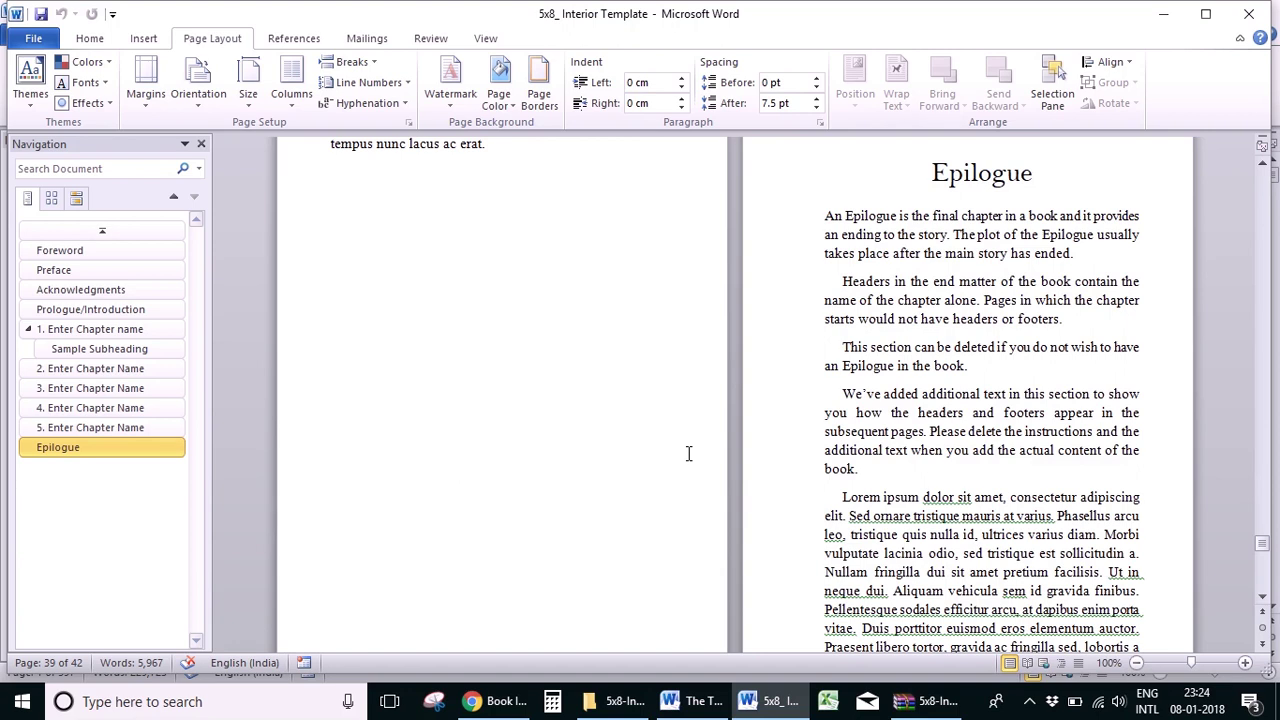
# Step: Show the formatting marks to inspect the section break before the Epilogue, and hide the marks again
pyautogui.click(87, 40)
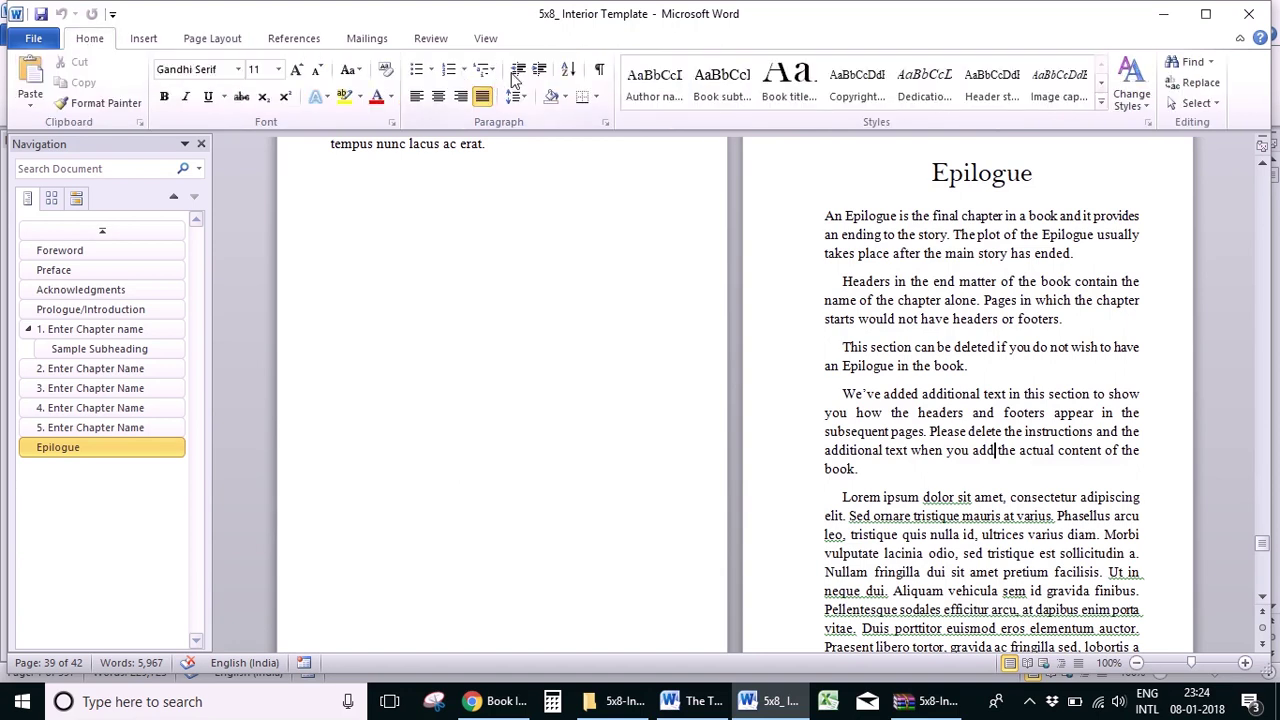
pyautogui.click(600, 72)
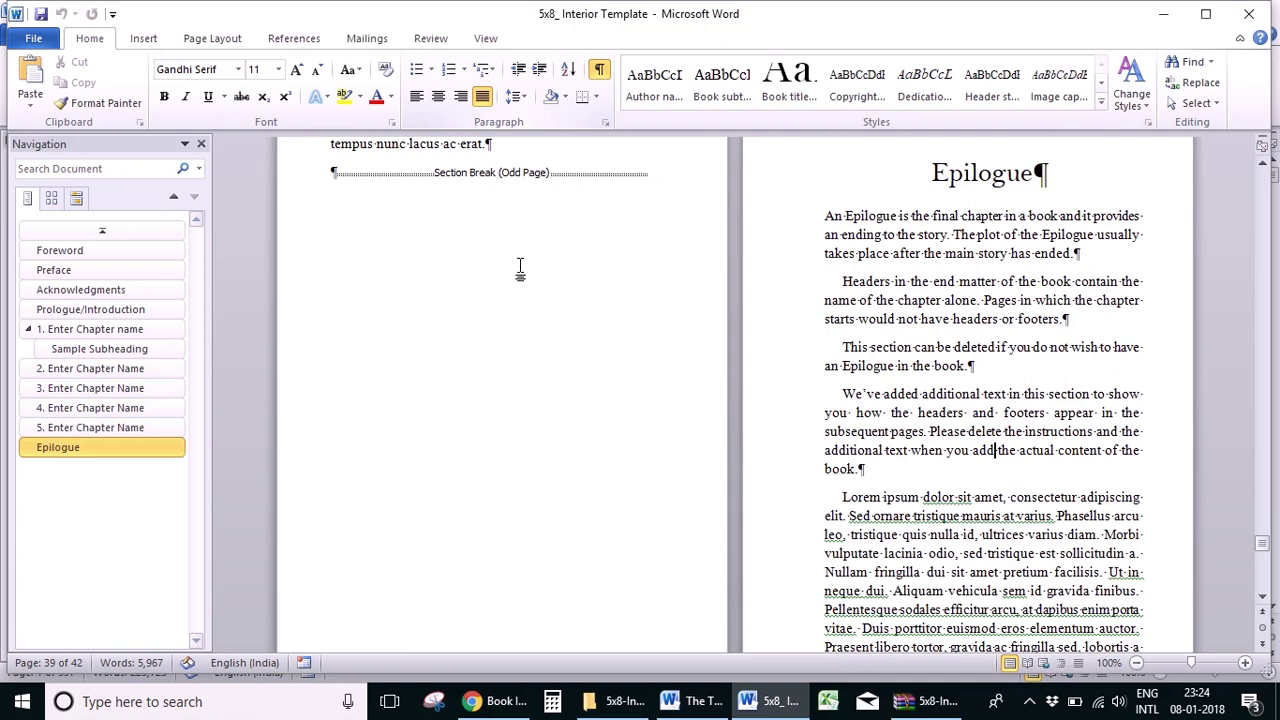
pyautogui.scroll(2, 520, 272)
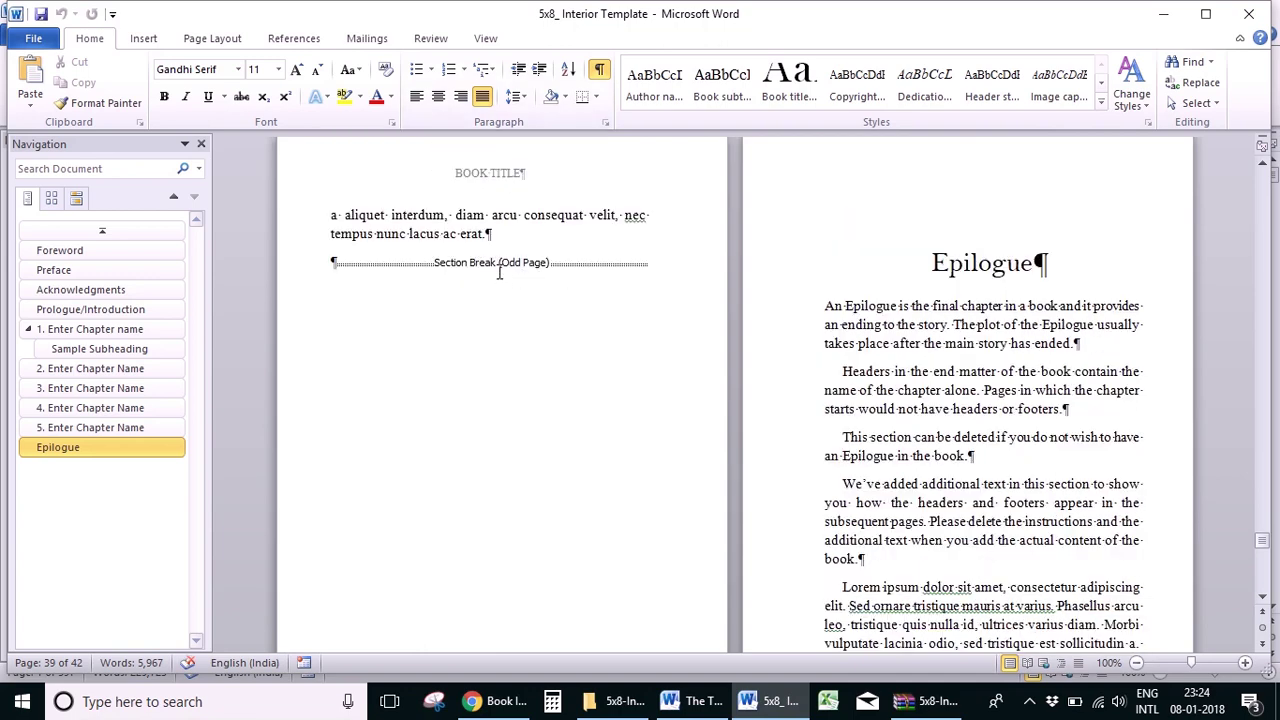
pyautogui.click(600, 70)
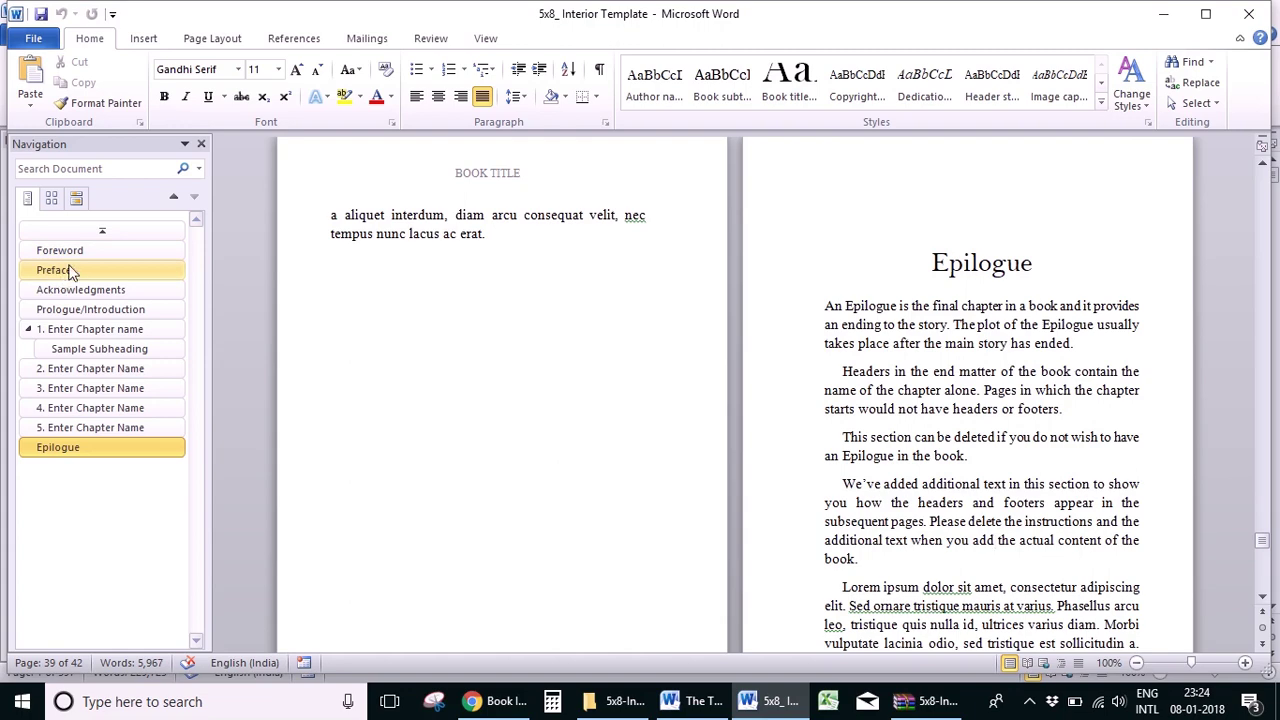
# Step: Copy the title THE THREE MUSKETEERS from the manuscript document and paste it over the placeholder title on the template's title page
pyautogui.click(80, 255)
pyautogui.scroll(10, 625, 298)
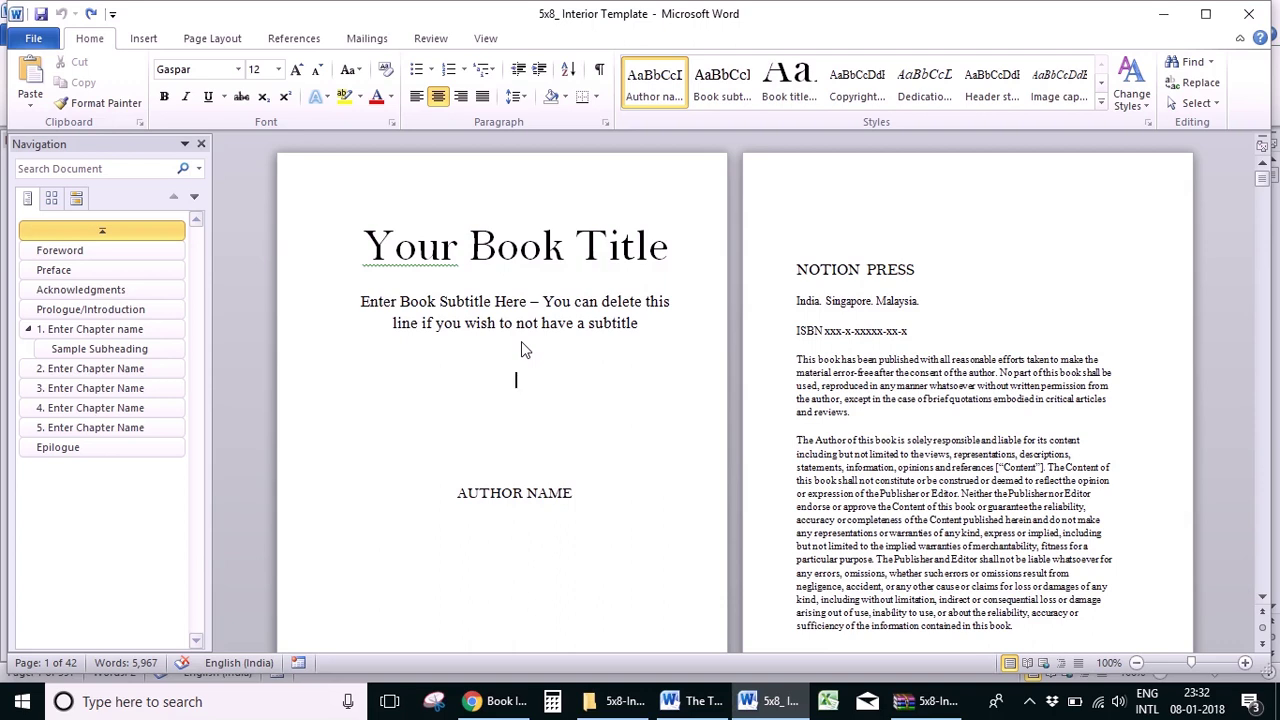
pyautogui.click(505, 362)
pyautogui.scroll(-3, 484, 420)
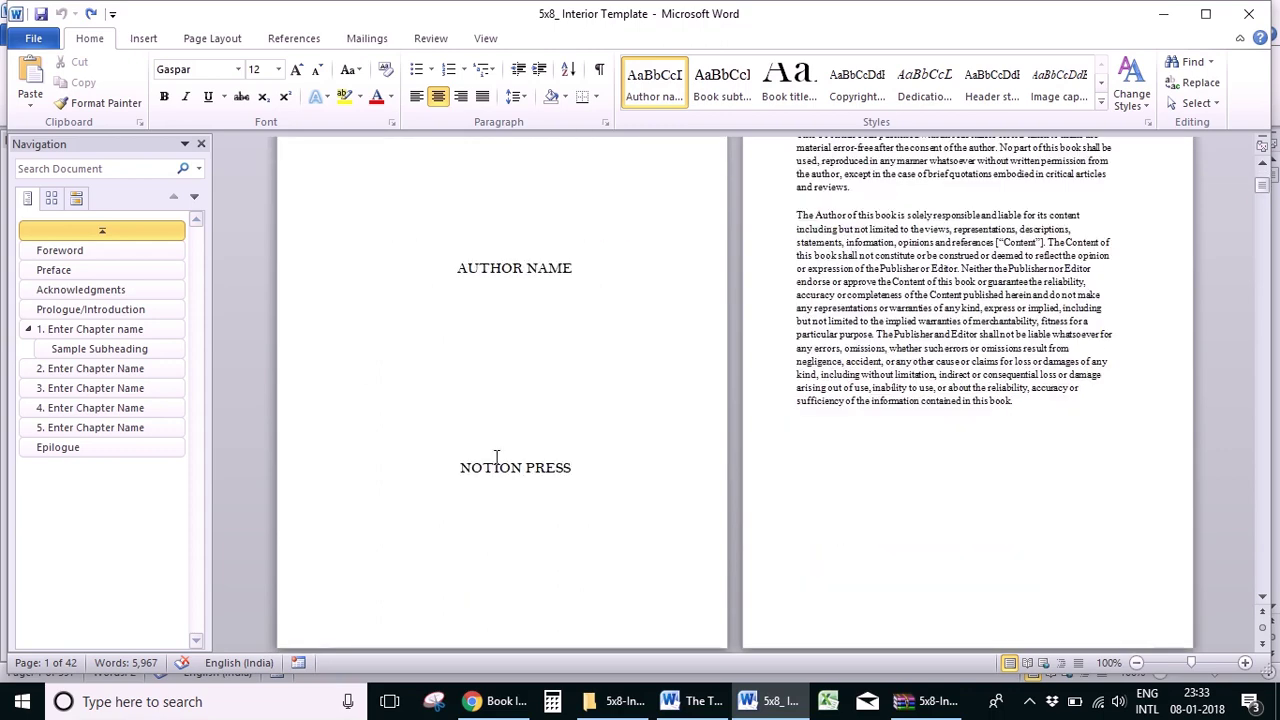
pyautogui.scroll(3, 498, 410)
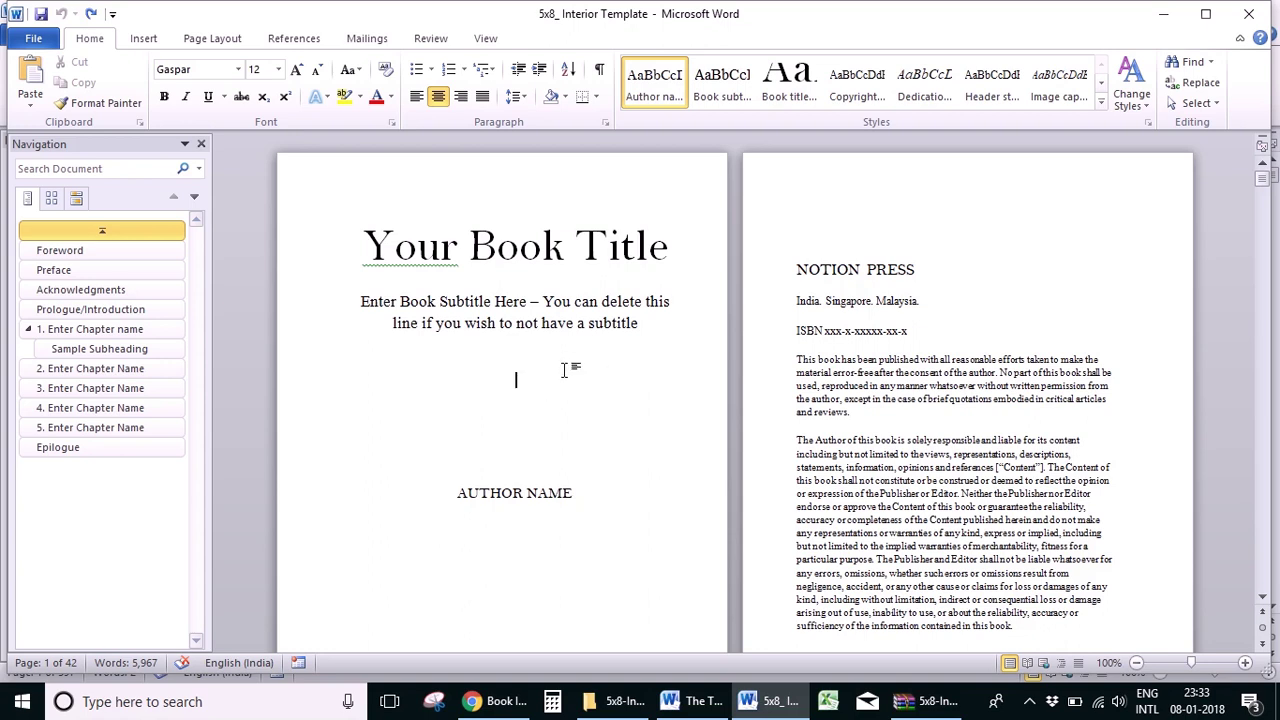
pyautogui.click(697, 701)
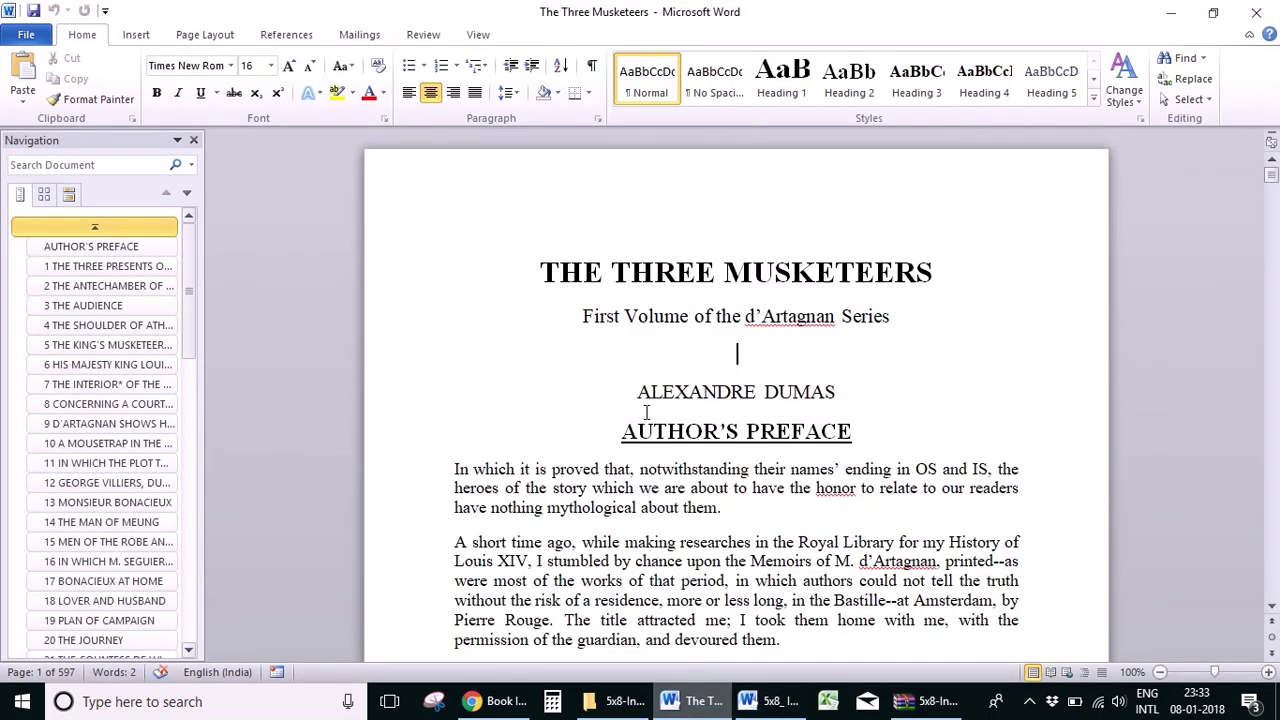
pyautogui.tripleClick(900, 293)
pyautogui.hotkey('ctrl', 'c')
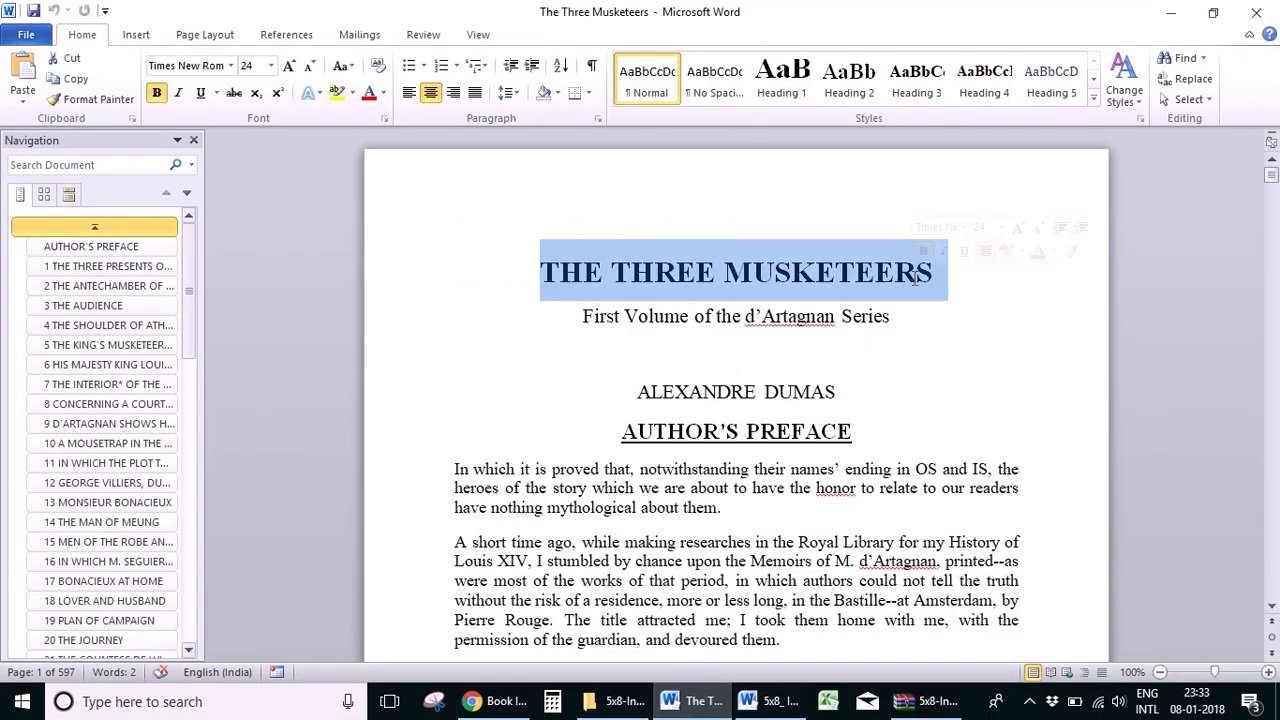
pyautogui.click(760, 706)
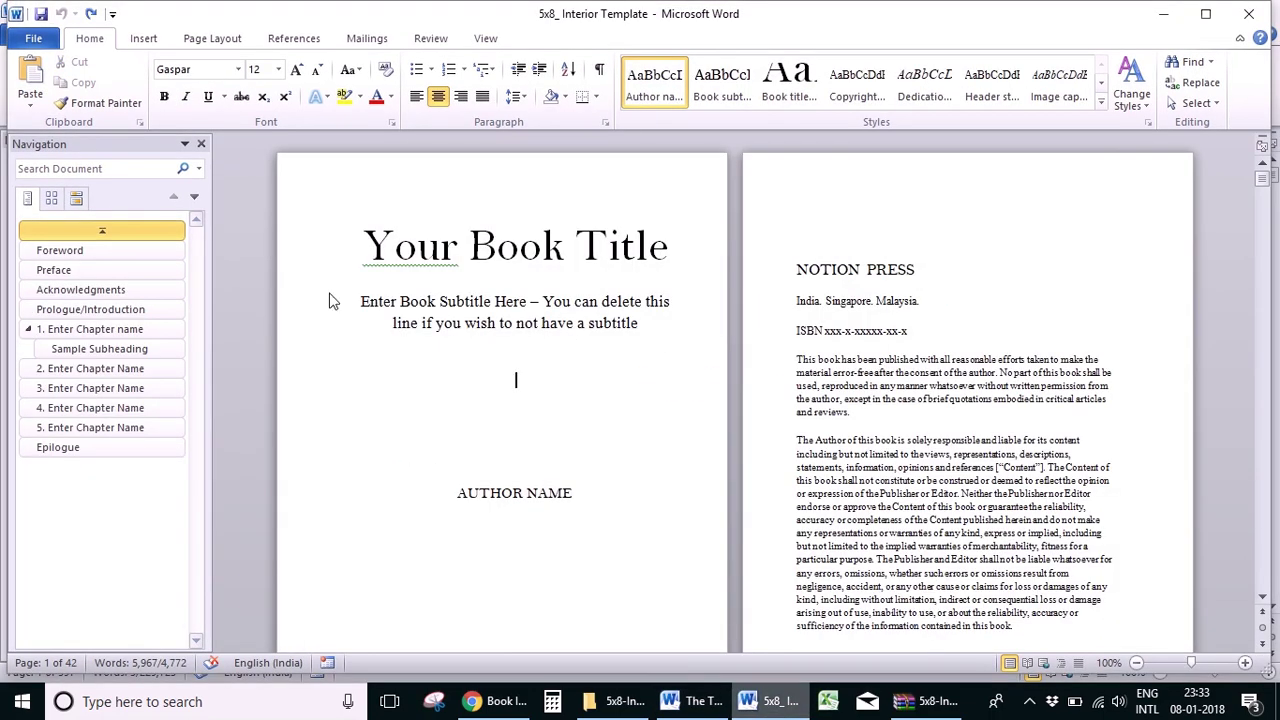
pyautogui.moveTo(360, 248); pyautogui.dragTo(662, 260)
pyautogui.hotkey('ctrl', 'v')
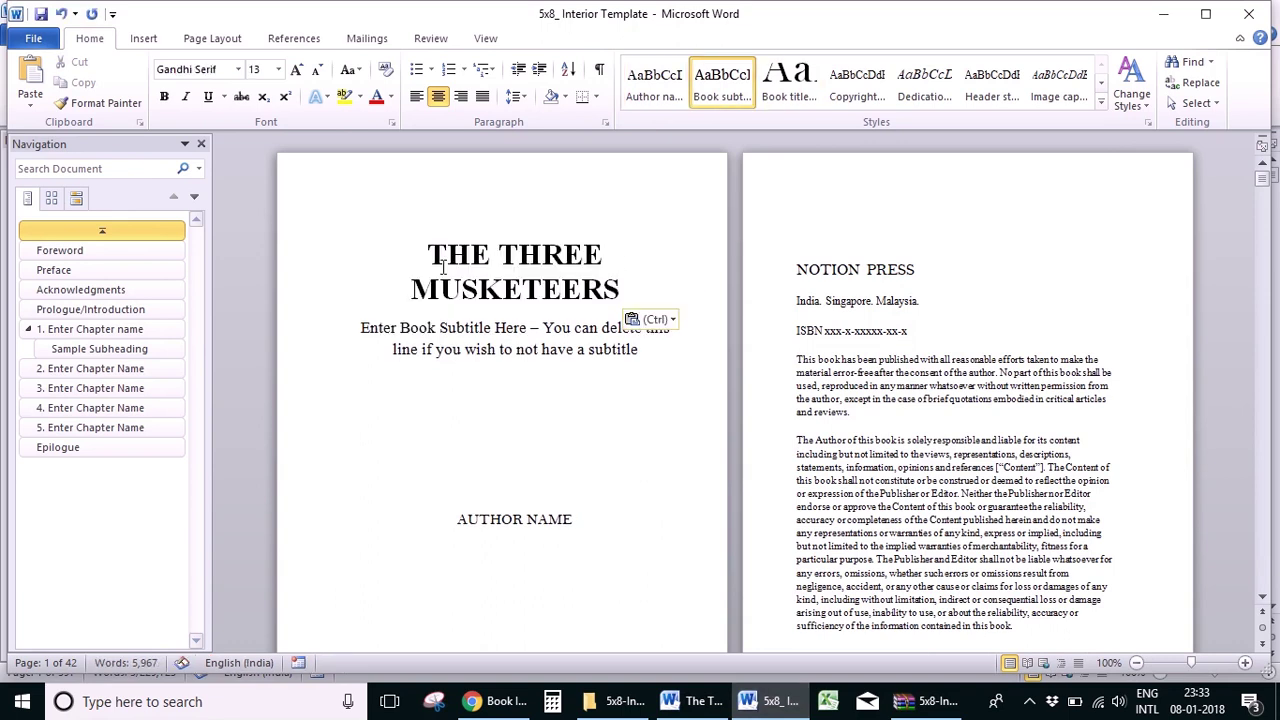
# Step: Apply the Book title style to the pasted THE THREE MUSKETEERS title
pyautogui.moveTo(429, 252); pyautogui.dragTo(610, 288)
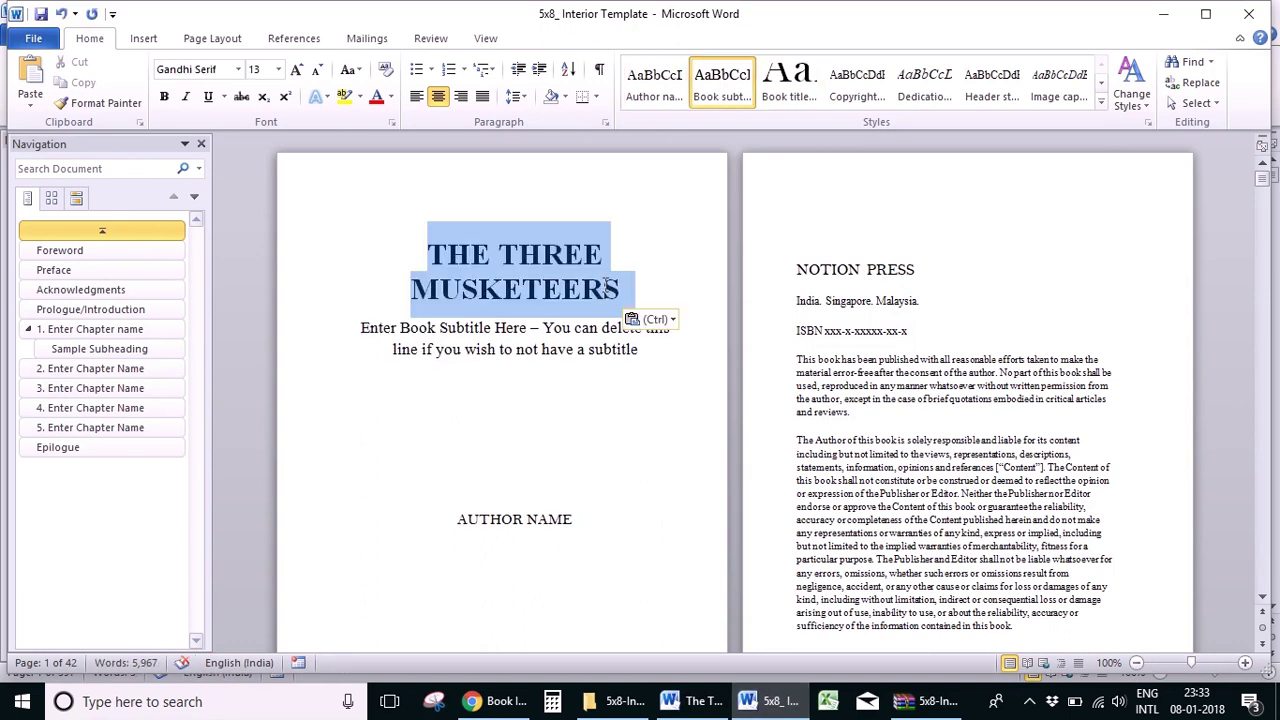
pyautogui.click(780, 85)
pyautogui.click(530, 358)
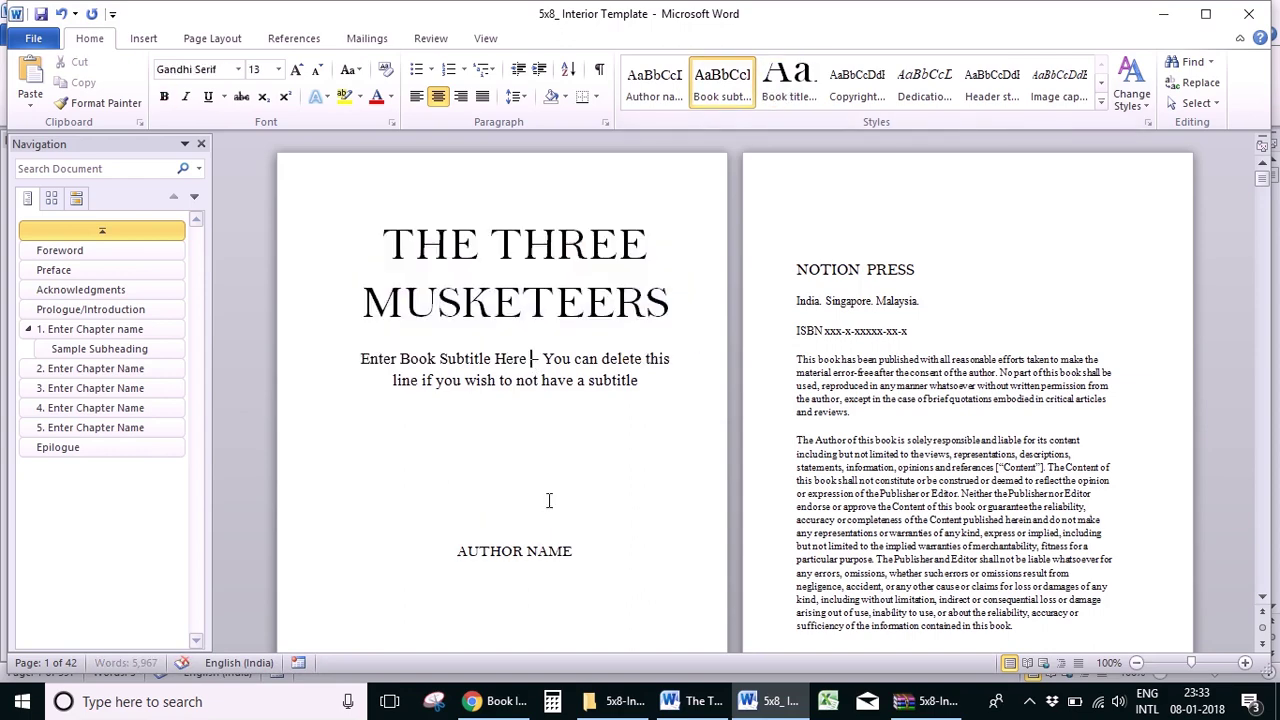
# Step: Replace the placeholder subtitle with "First Volume of the d'Artagnan Series" copied from the manuscript, and apply the Book subtitle style
pyautogui.click(690, 701)
pyautogui.click(585, 316)
pyautogui.moveTo(583, 316); pyautogui.dragTo(885, 326)
pyautogui.hotkey('ctrl', 'c')
pyautogui.click(775, 692)
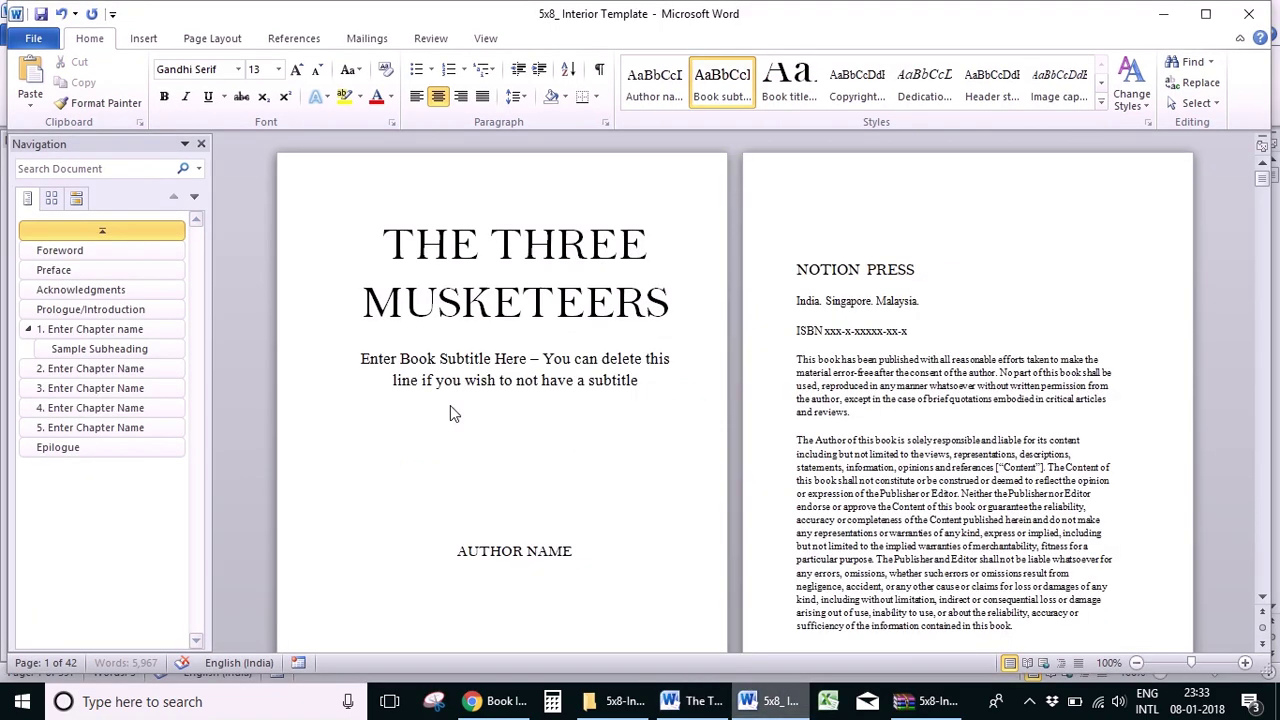
pyautogui.click(360, 358)
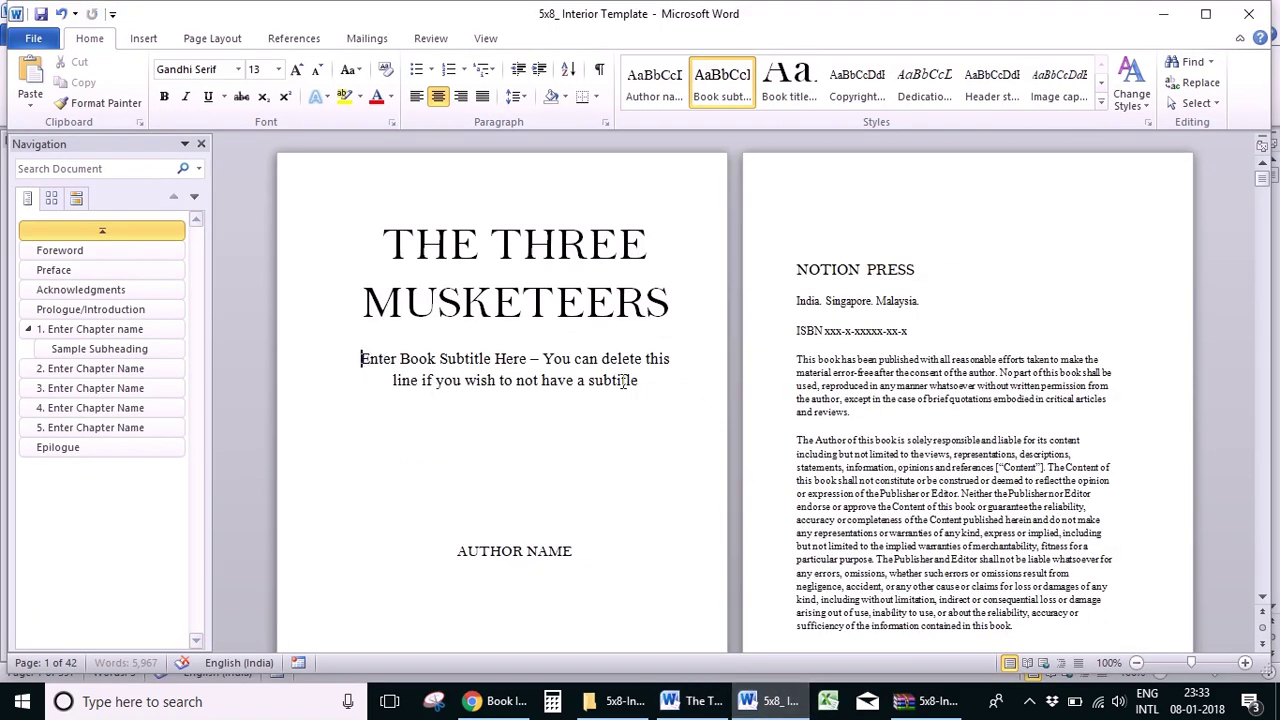
pyautogui.keyDown('shift'); pyautogui.click(630, 384); pyautogui.keyUp('shift')
pyautogui.hotkey('ctrl', 'v')
pyautogui.click(564, 370)
pyautogui.click(722, 85)
# Step: Copy the author's name from the manuscript and paste it over the AUTHOR NAME placeholder on the template's title page
pyautogui.scroll(-3, 530, 421)
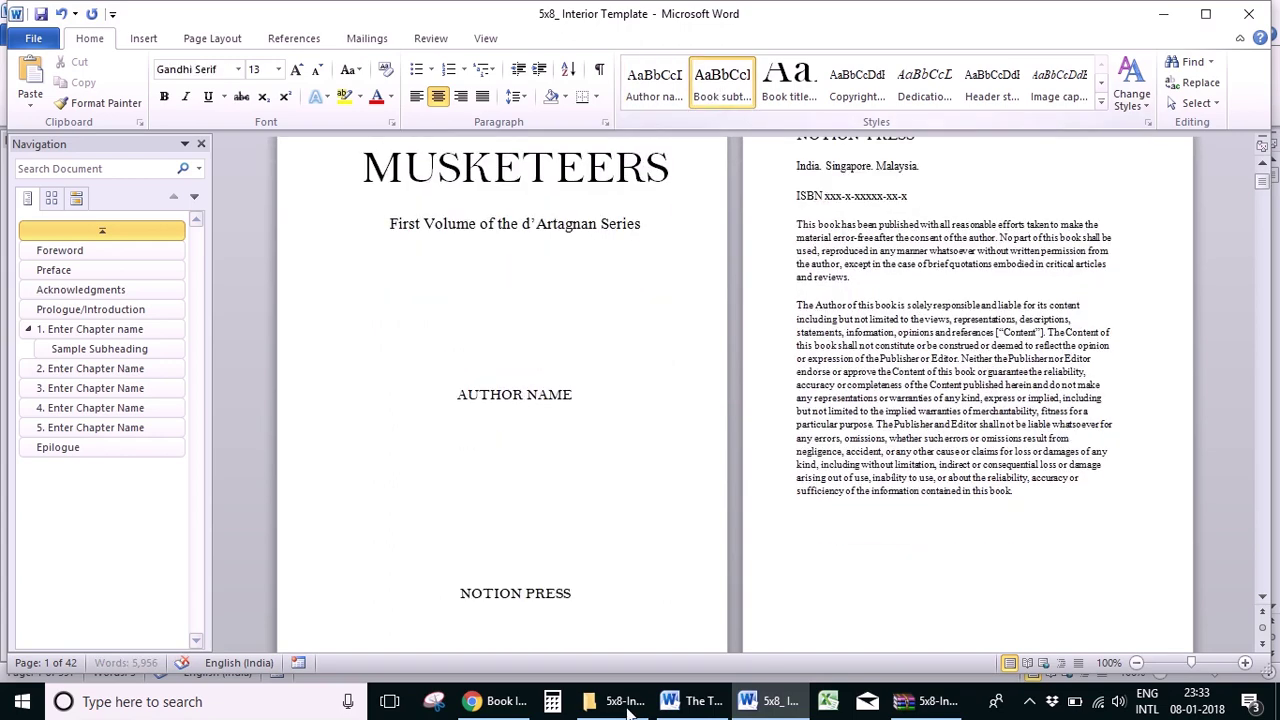
pyautogui.click(695, 701)
pyautogui.moveTo(636, 392); pyautogui.dragTo(822, 390)
pyautogui.hotkey('ctrl', 'c')
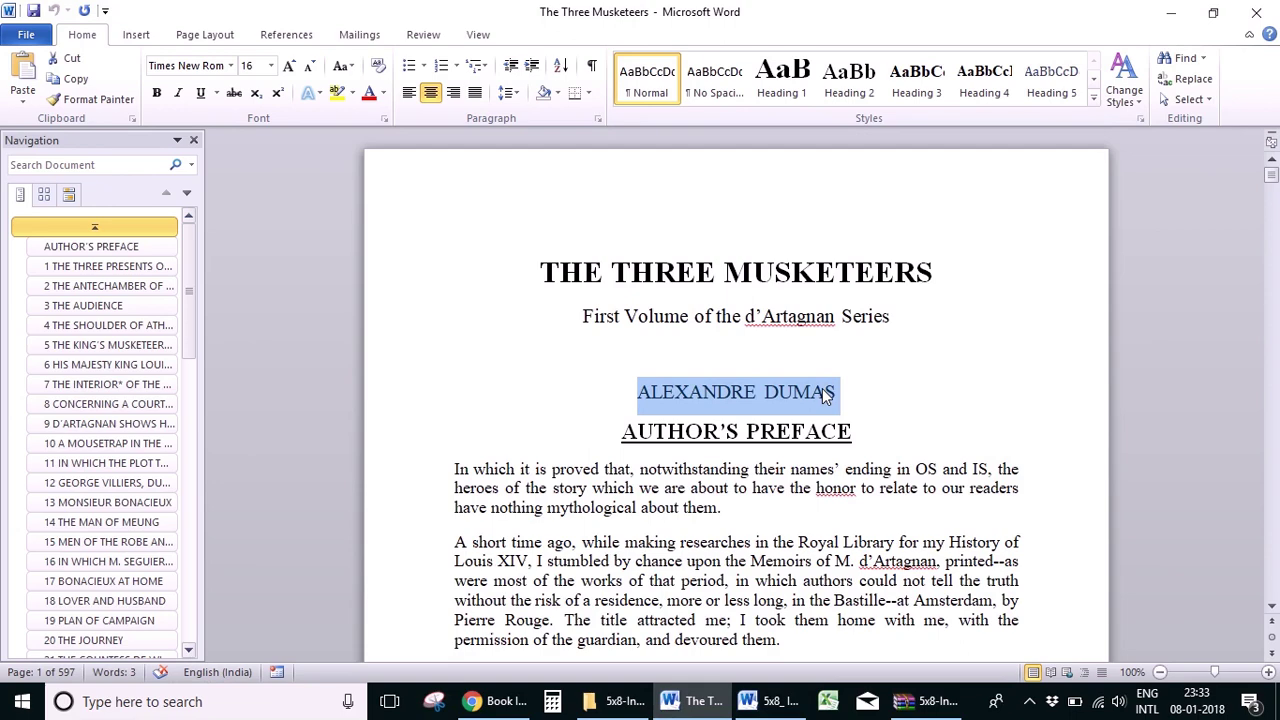
pyautogui.click(762, 701)
pyautogui.moveTo(457, 395); pyautogui.dragTo(521, 397)
pyautogui.scroll(2, 521, 397)
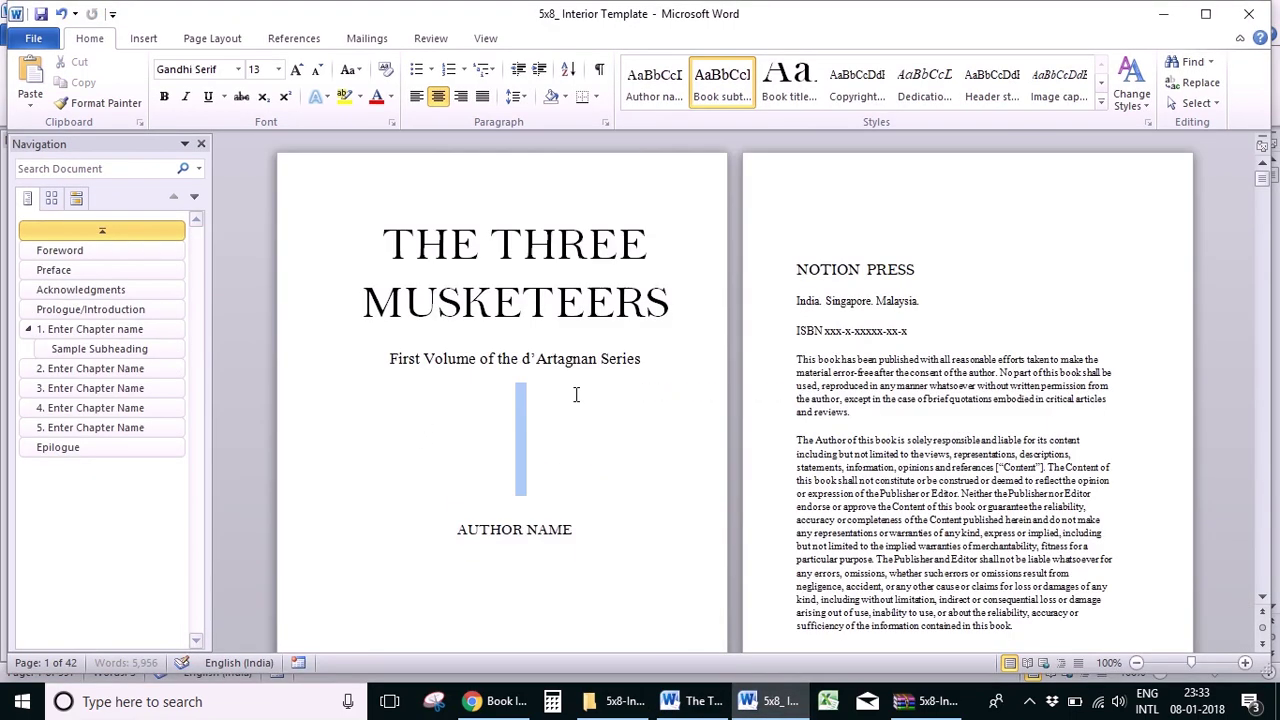
pyautogui.moveTo(457, 530); pyautogui.dragTo(574, 535)
pyautogui.hotkey('ctrl', 'v')
# Step: Apply the Author name style to the pasted author's name on the title page
pyautogui.scroll(-2, 574, 535)
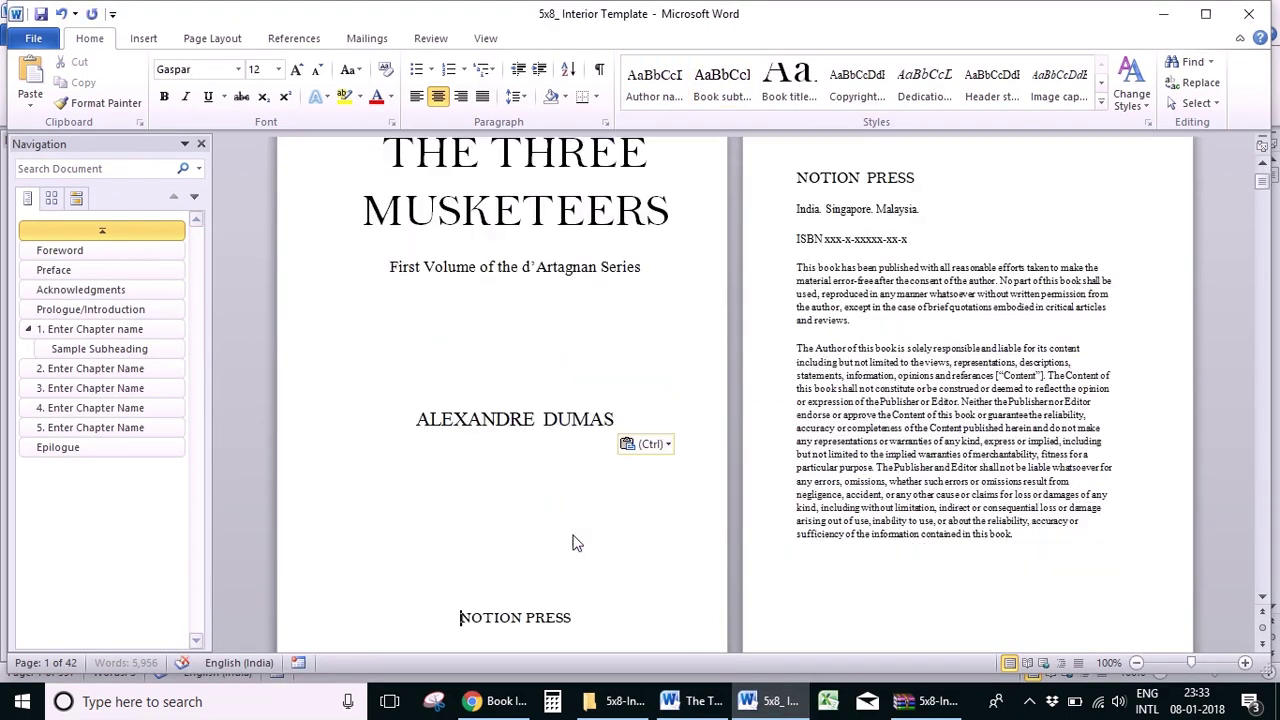
pyautogui.click(469, 420)
pyautogui.click(653, 98)
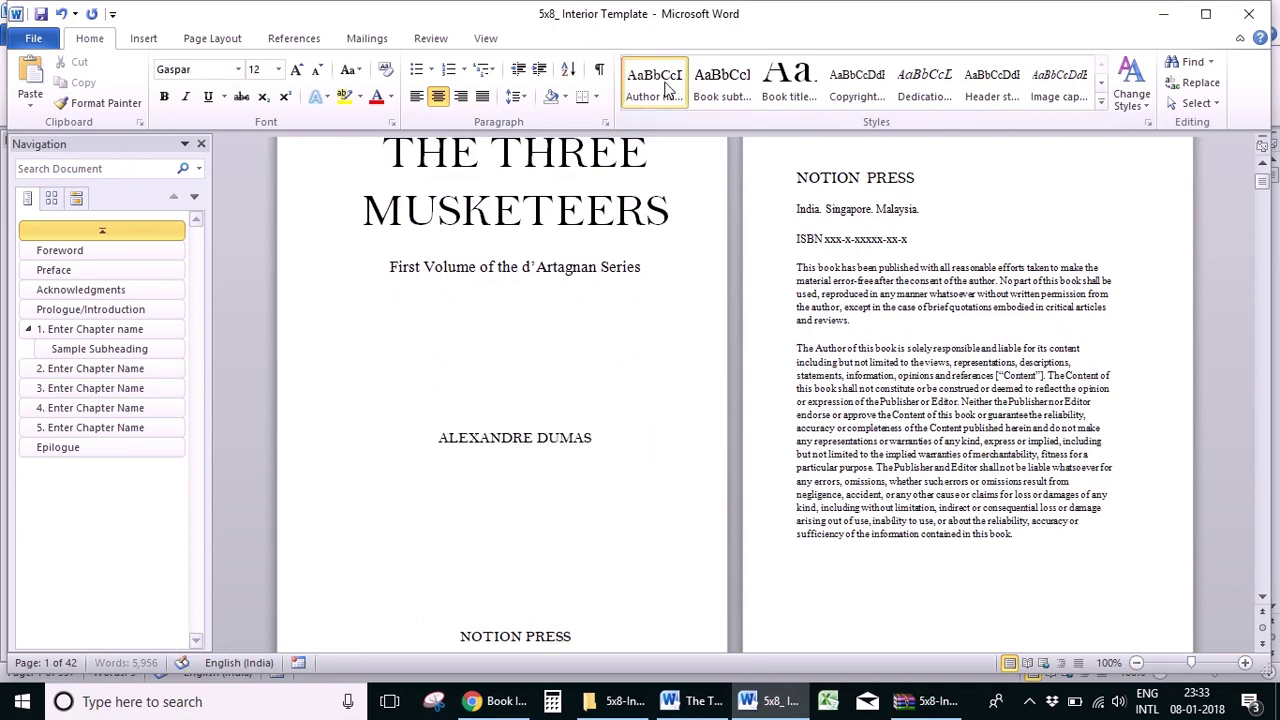
pyautogui.click(516, 325)
# Step: Delete the Dedication page, including its placeholder text, from the front matter
pyautogui.scroll(-15, 571, 460)
pyautogui.scroll(3, 537, 418)
pyautogui.click(497, 460)
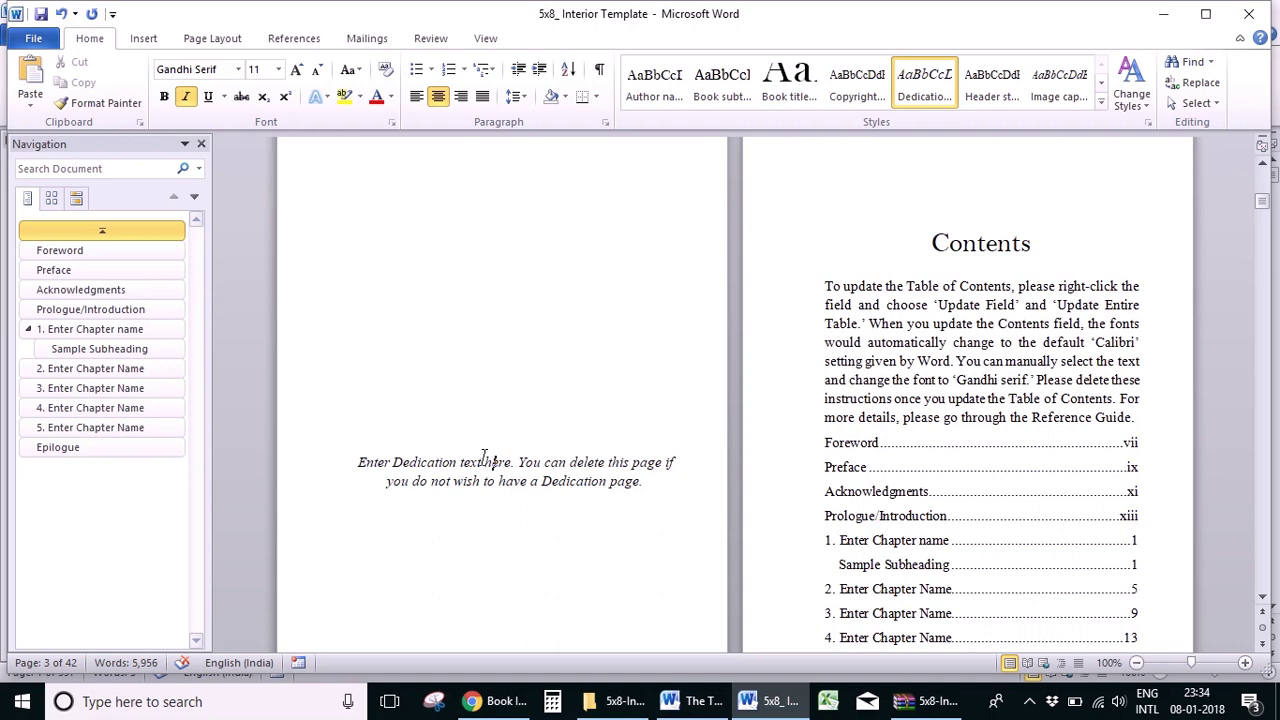
pyautogui.click(358, 464)
pyautogui.keyDown('shift'); pyautogui.click(640, 490); pyautogui.keyUp('shift')
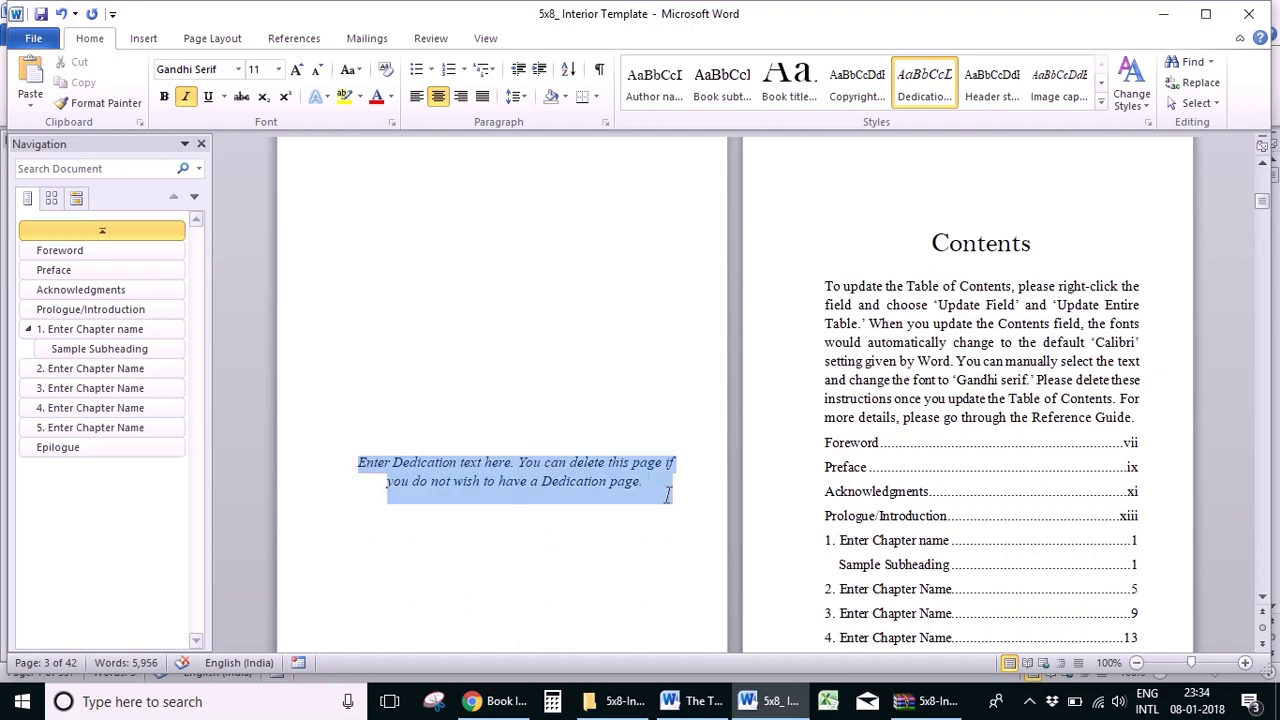
pyautogui.press('Delete')
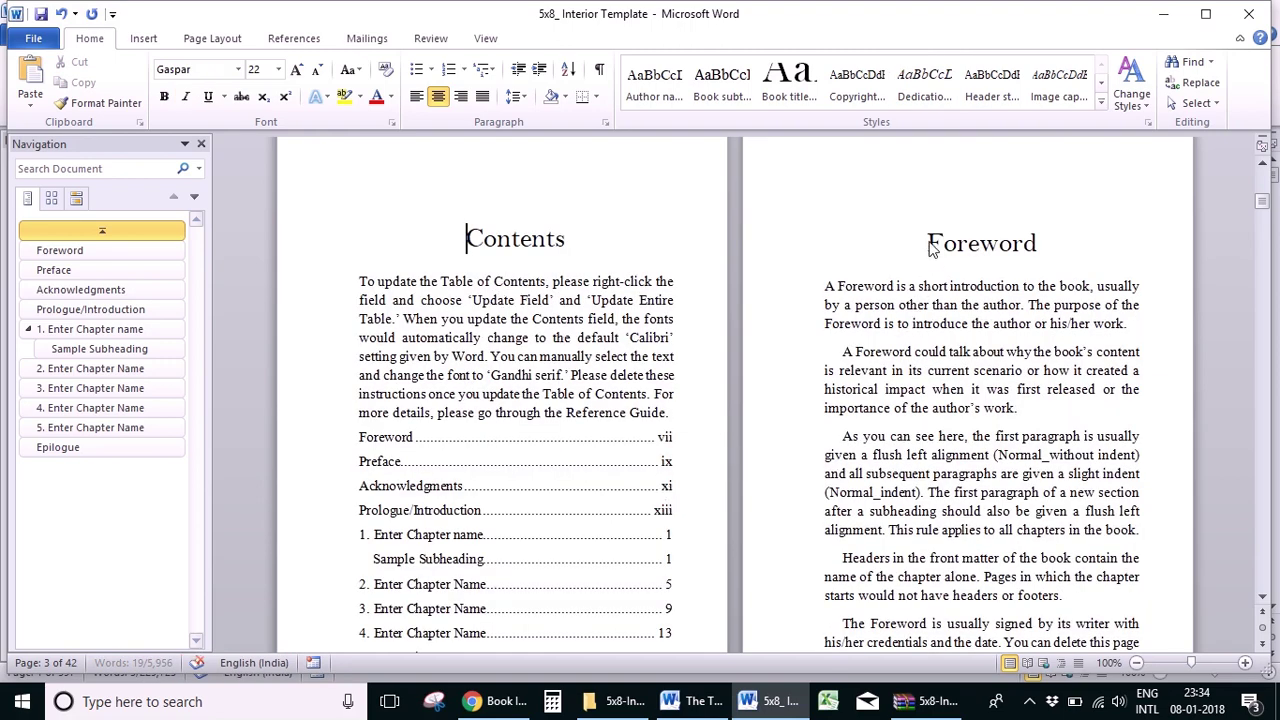
# Step: Delete the entire Foreword section, from its heading up to the Preface
pyautogui.moveTo(926, 243); pyautogui.dragTo(923, 257)
pyautogui.scroll(-3, 925, 250)
pyautogui.scroll(-4, 924, 255)
pyautogui.press('Delete')
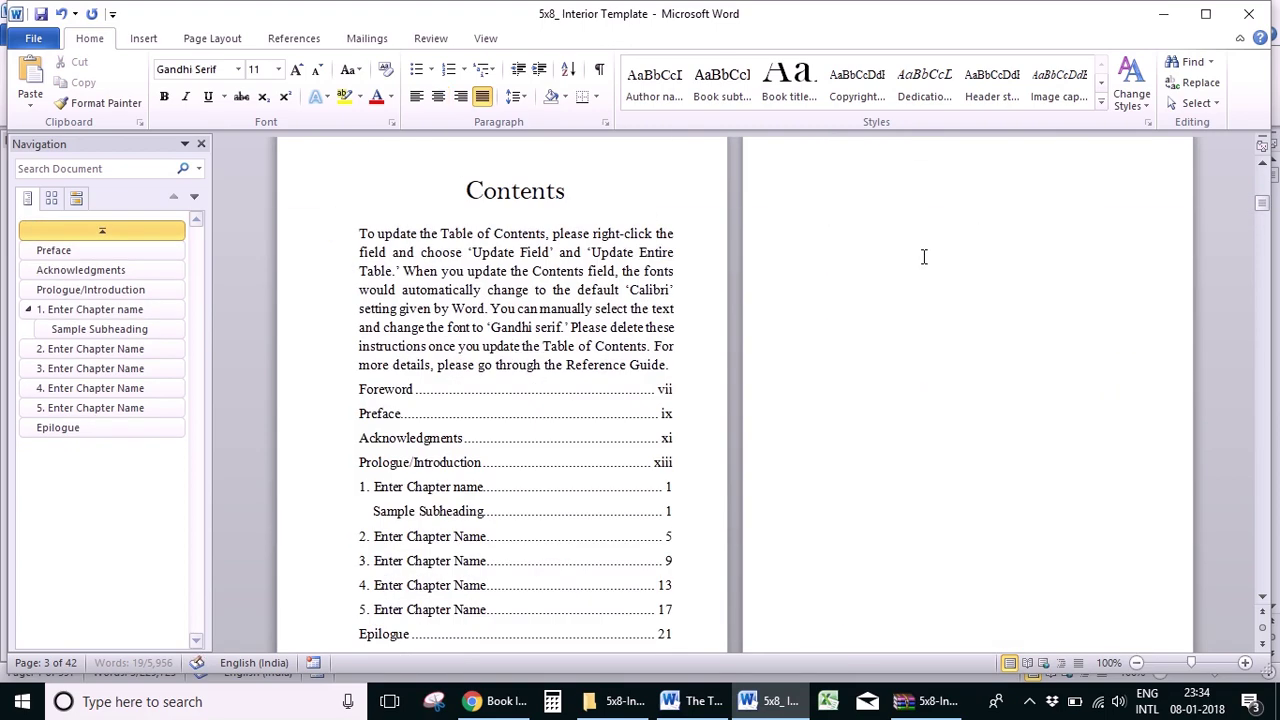
pyautogui.press('Delete')
# Step: Delete the Acknowledgments and Prologue/Introduction sections, from the Acknowledgments heading up to the first chapter's heading
pyautogui.scroll(-10, 915, 398)
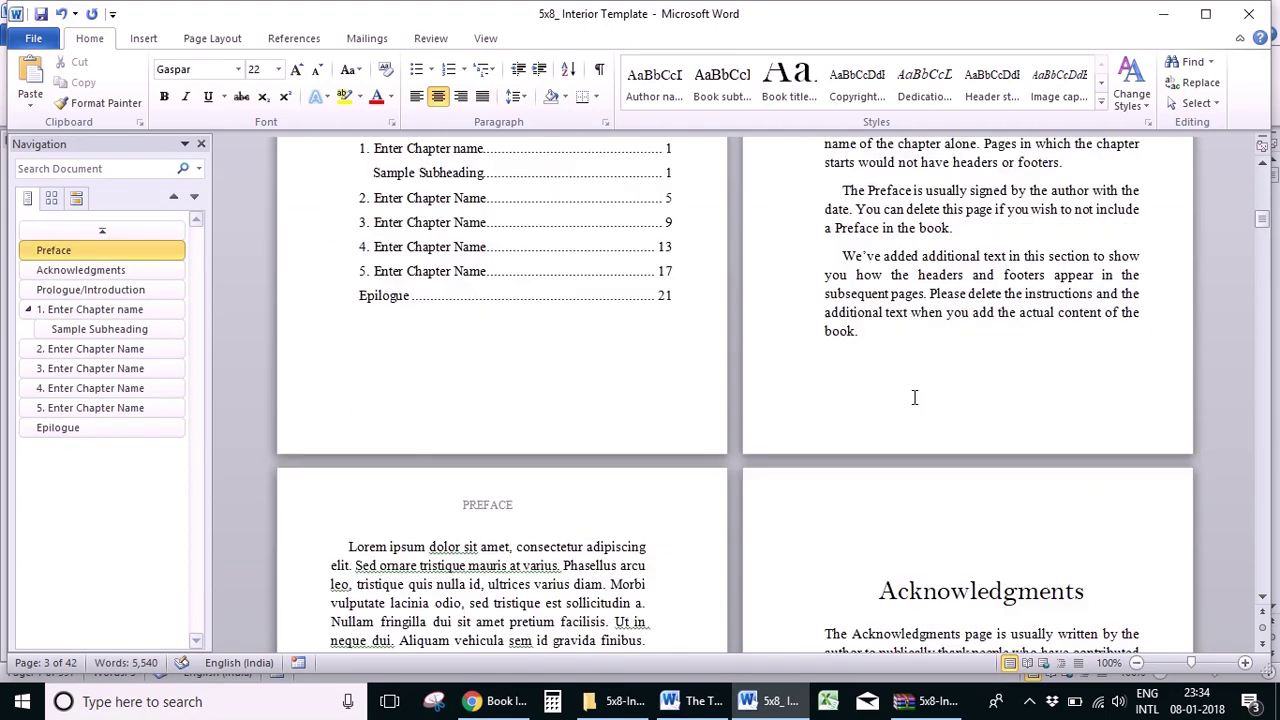
pyautogui.click(888, 303)
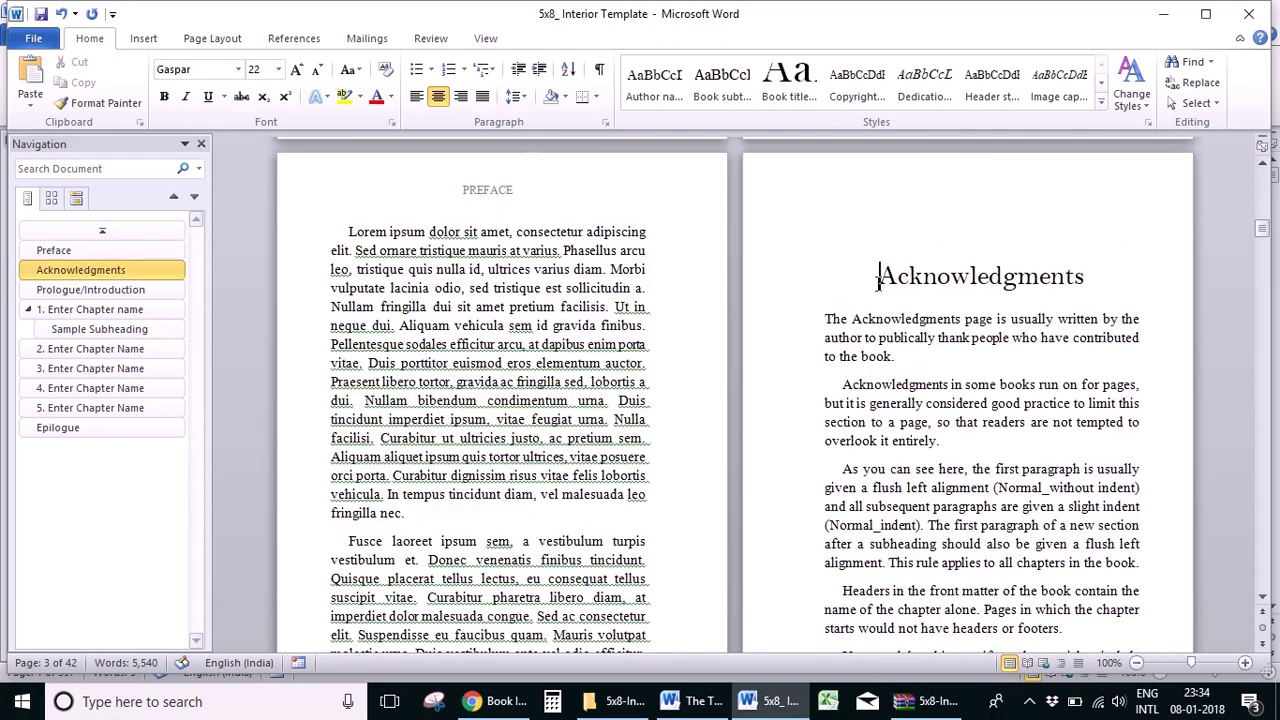
pyautogui.scroll(-10, 876, 290)
pyautogui.scroll(-6, 876, 290)
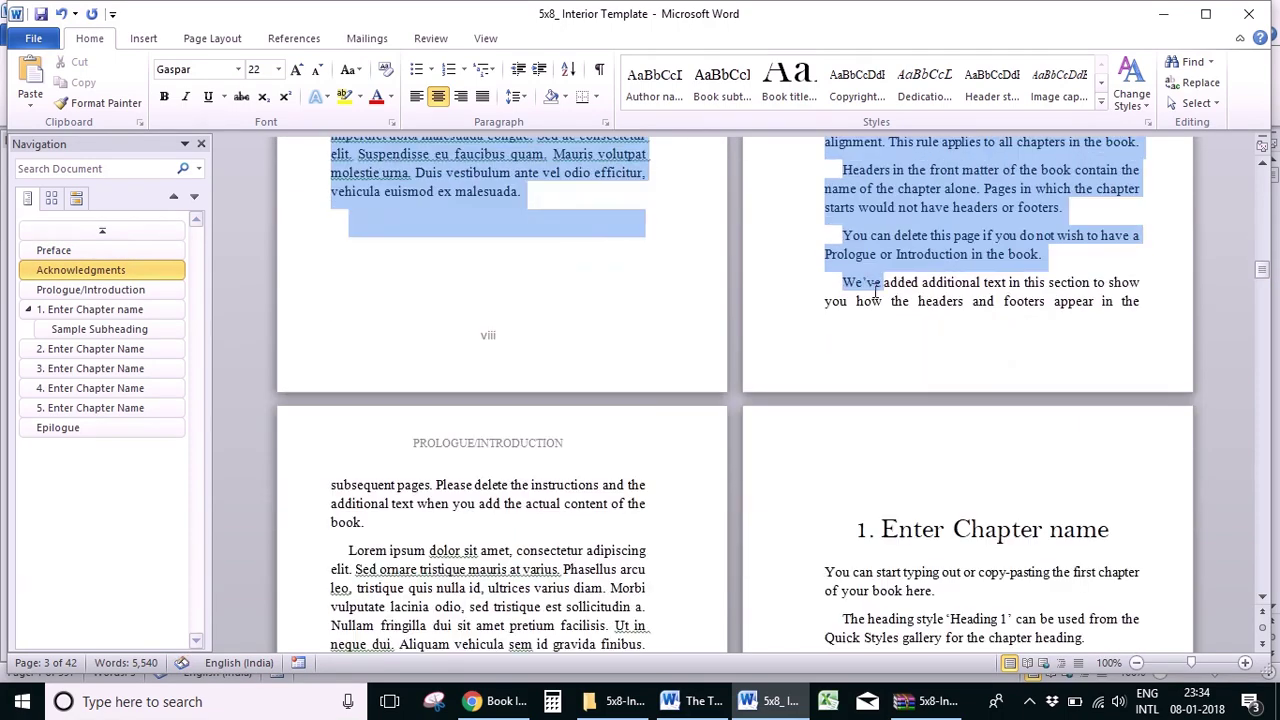
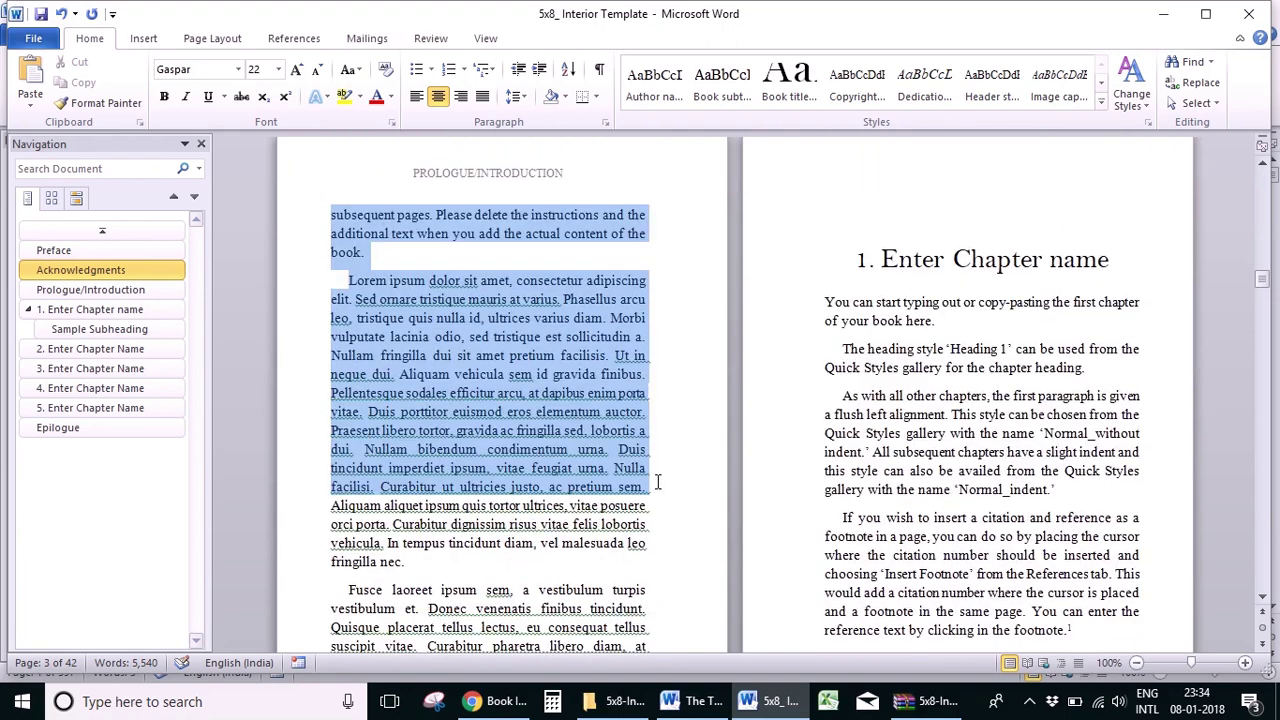
pyautogui.press('Delete')
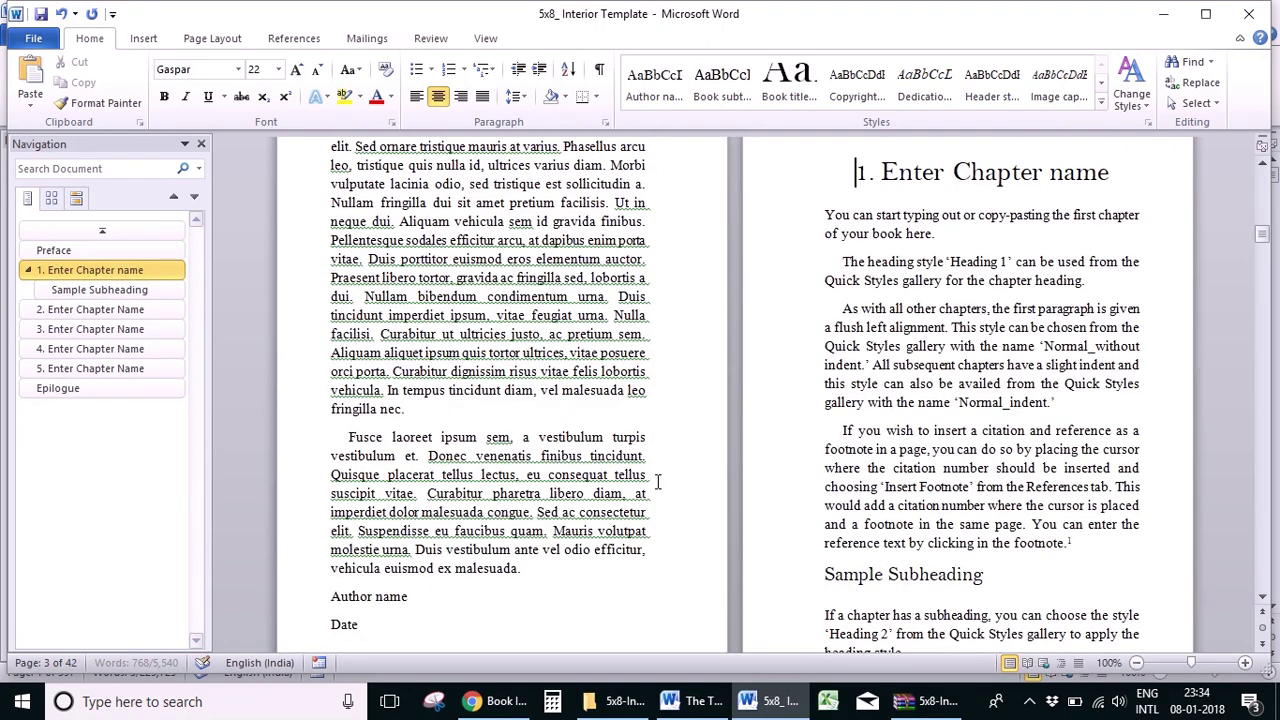
# Step: Go to the Preface and apply the Normal_without indent style to its first body paragraph
pyautogui.click(130, 250)
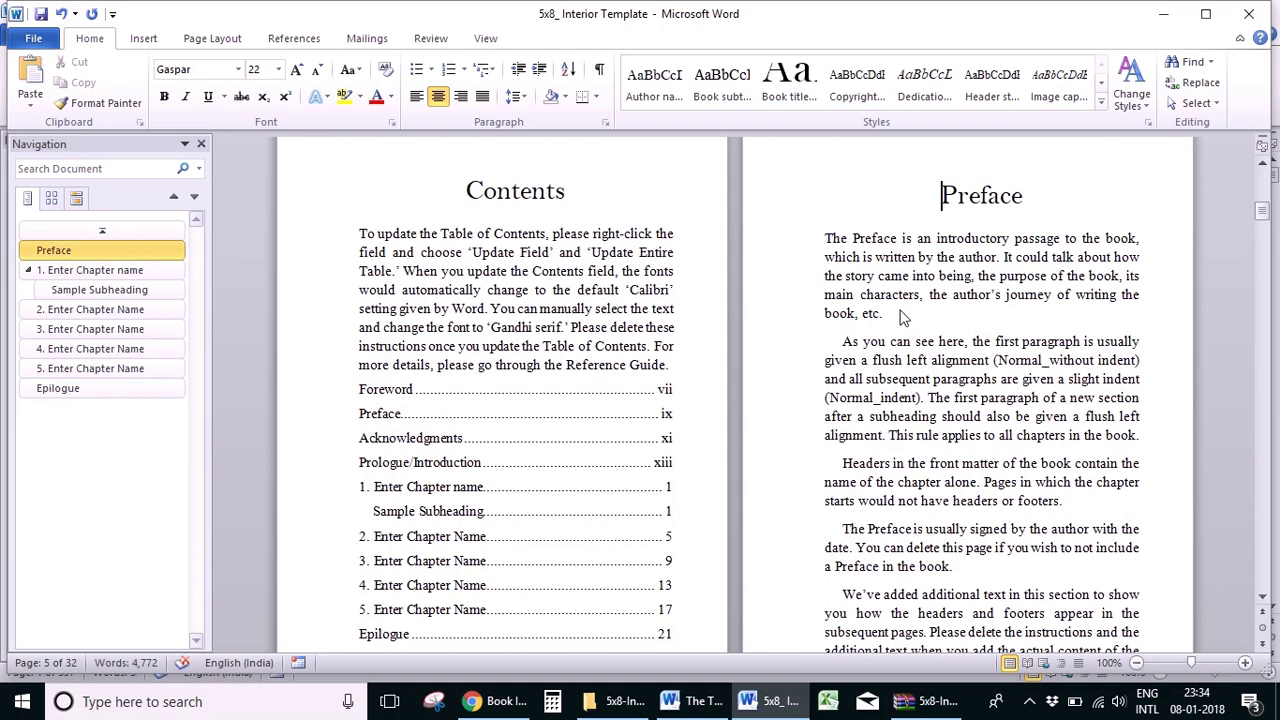
pyautogui.click(832, 313)
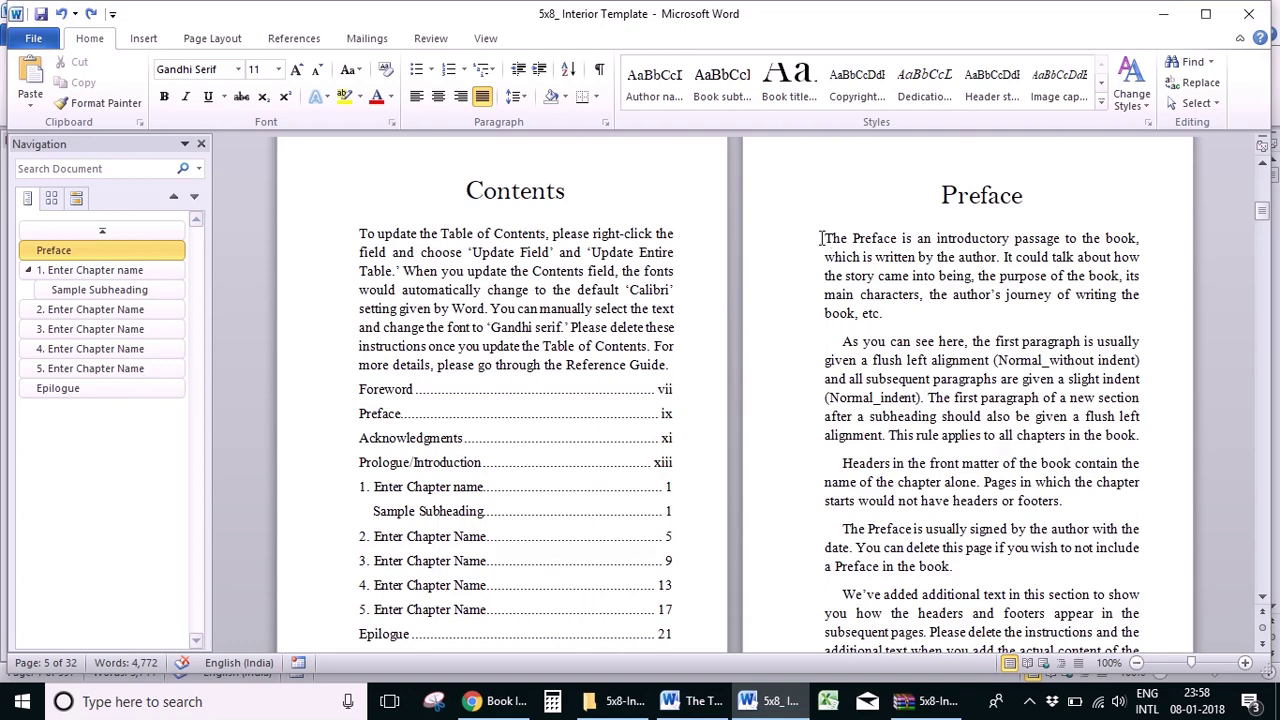
pyautogui.tripleClick(866, 290)
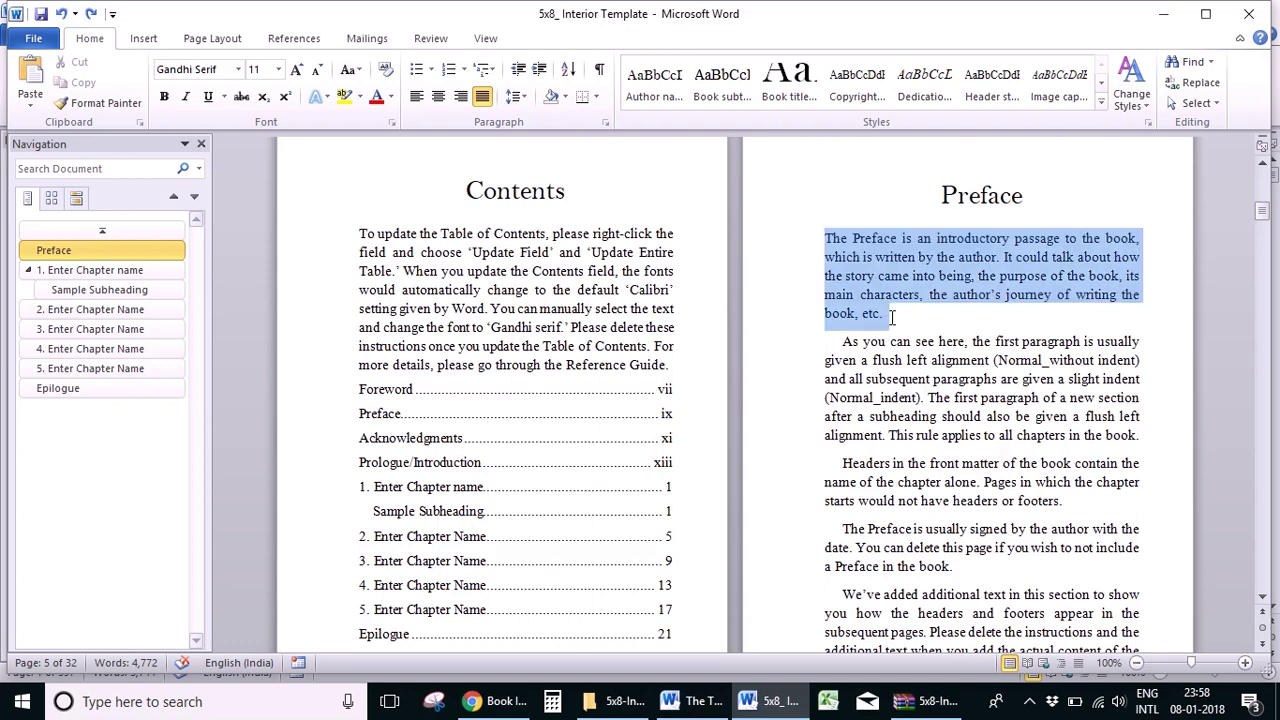
pyautogui.click(1101, 101)
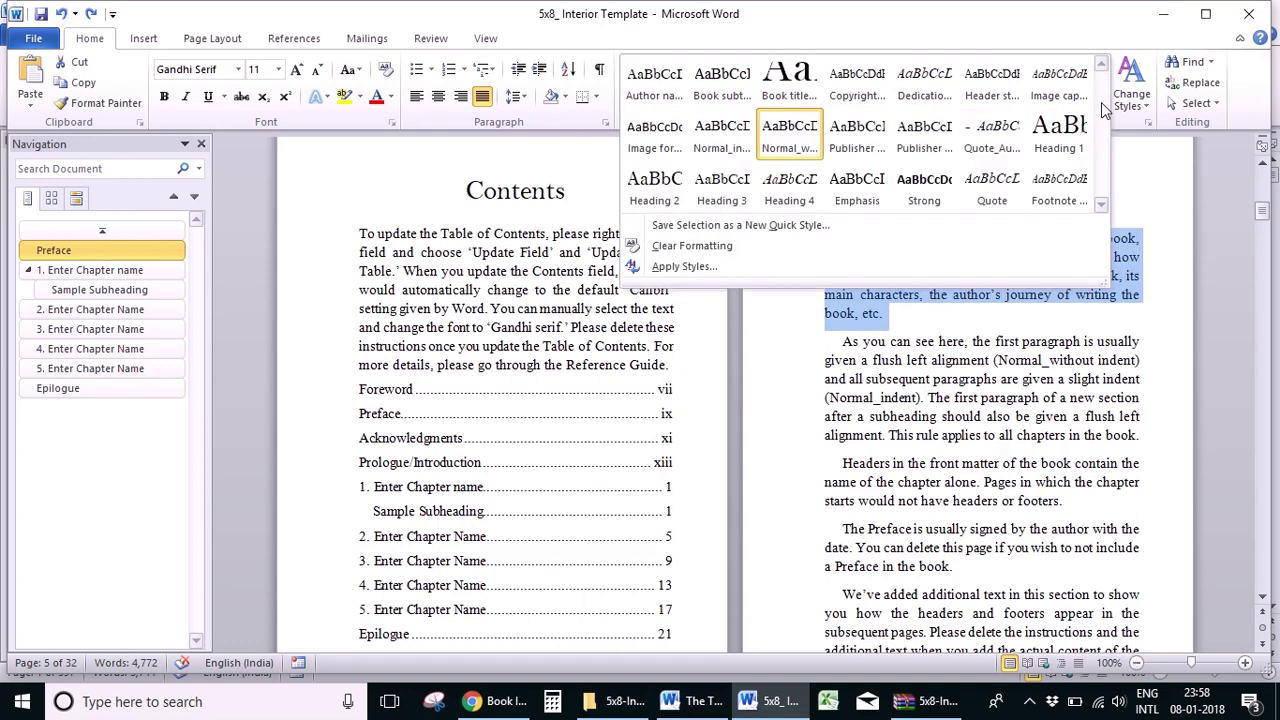
pyautogui.click(800, 138)
# Step: Check which quick style the Preface's subsequent paragraphs use, starting from the second body paragraph
pyautogui.click(841, 342)
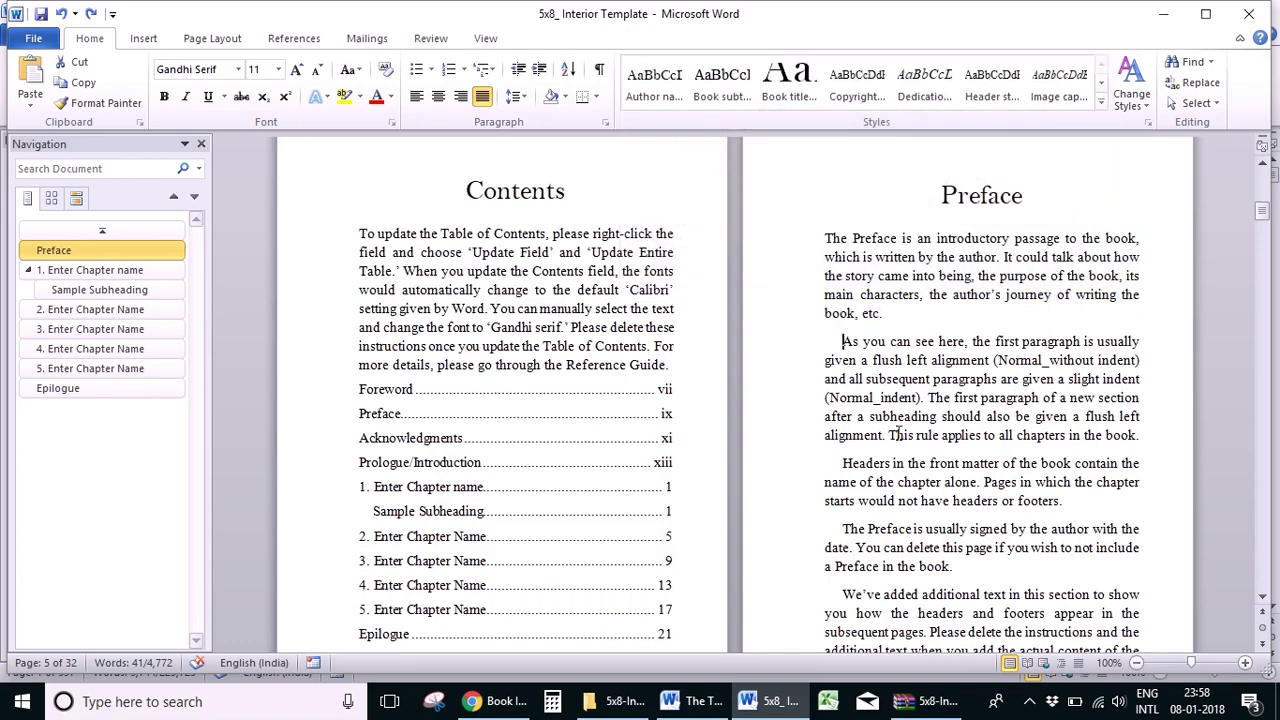
pyautogui.keyDown('shift'); pyautogui.click(918, 503); pyautogui.keyUp('shift')
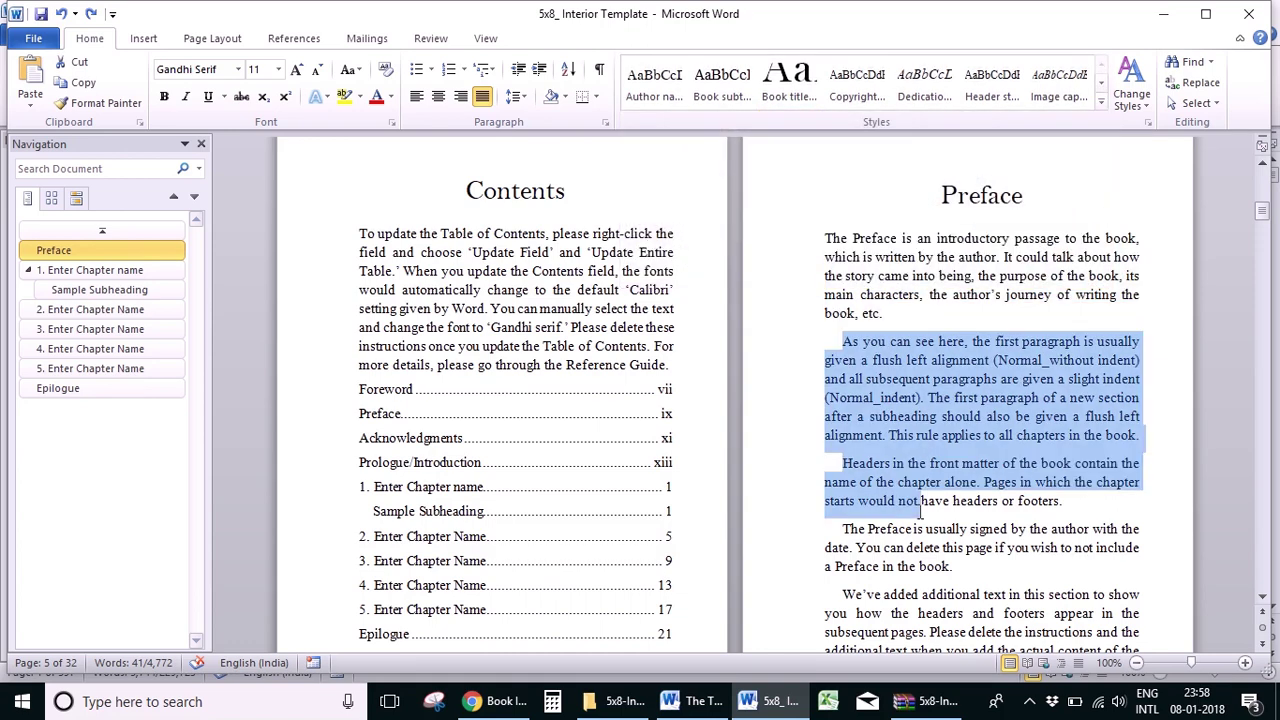
pyautogui.click(1100, 106)
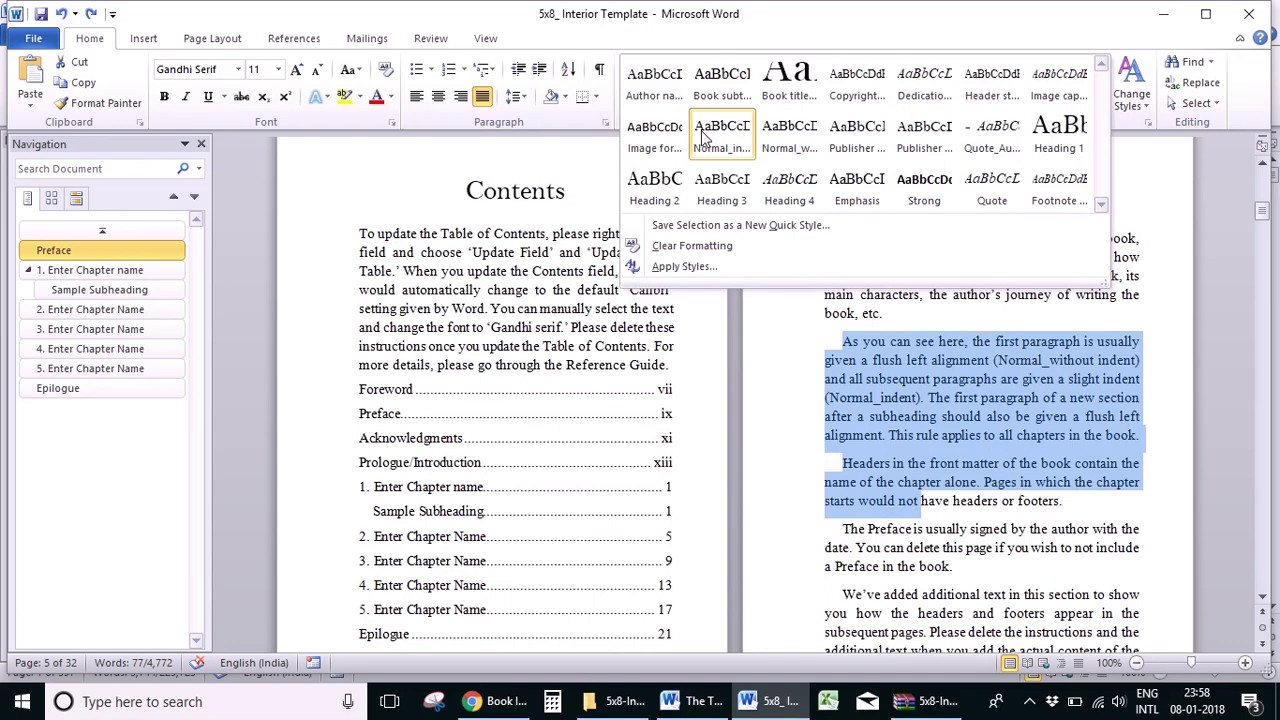
pyautogui.click(952, 465)
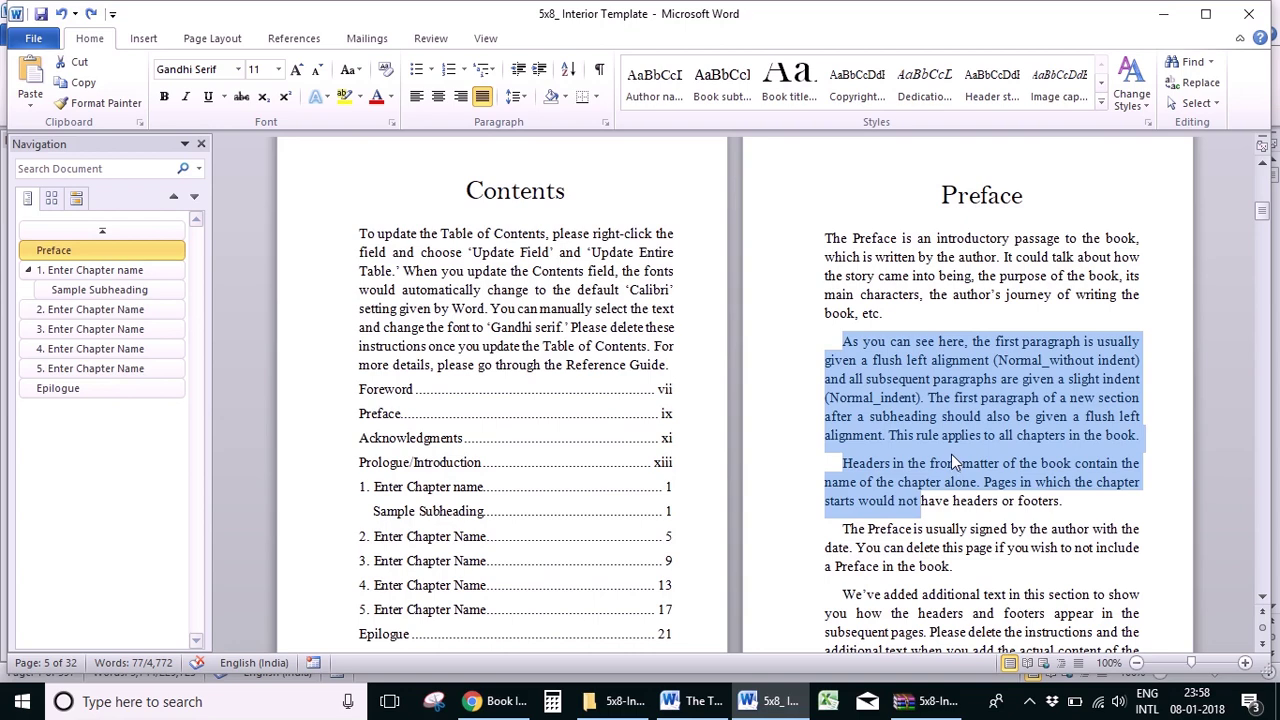
pyautogui.click(951, 454)
# Step: Delete all the placeholder body text under the Preface heading, down to the author name and date lines
pyautogui.moveTo(822, 237); pyautogui.dragTo(803, 474)
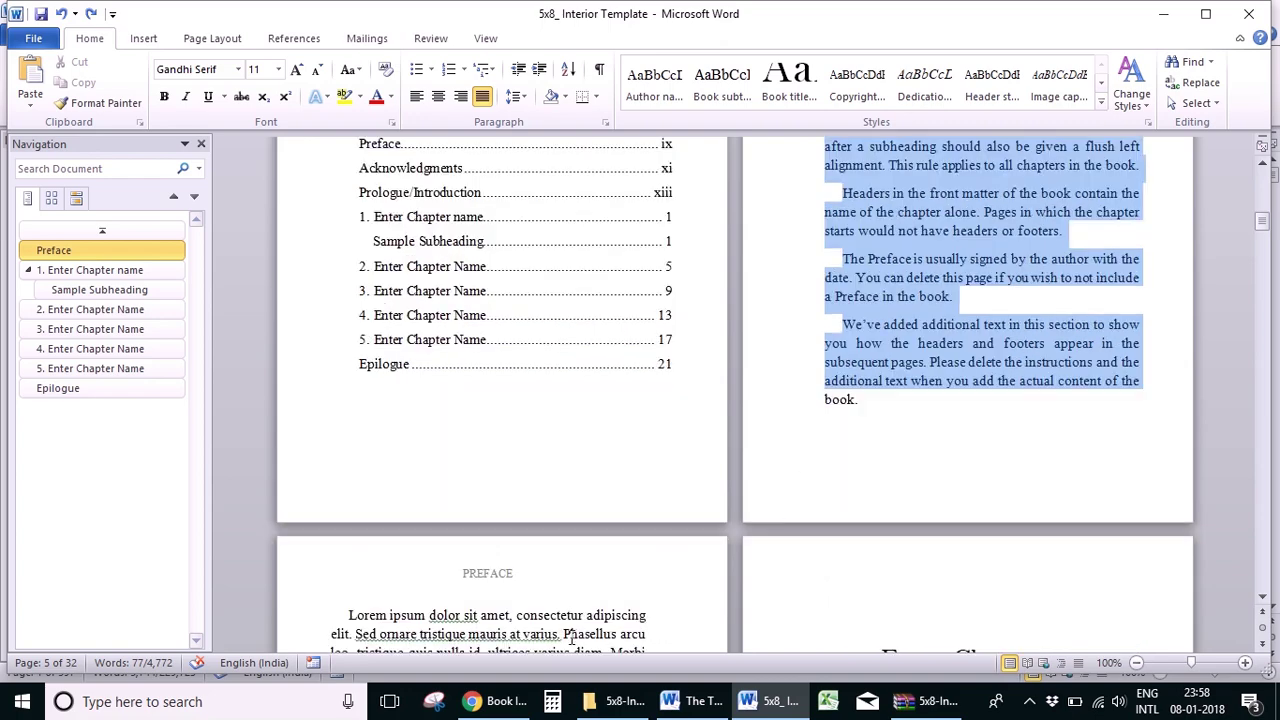
pyautogui.moveTo(568, 638); pyautogui.dragTo(543, 568)
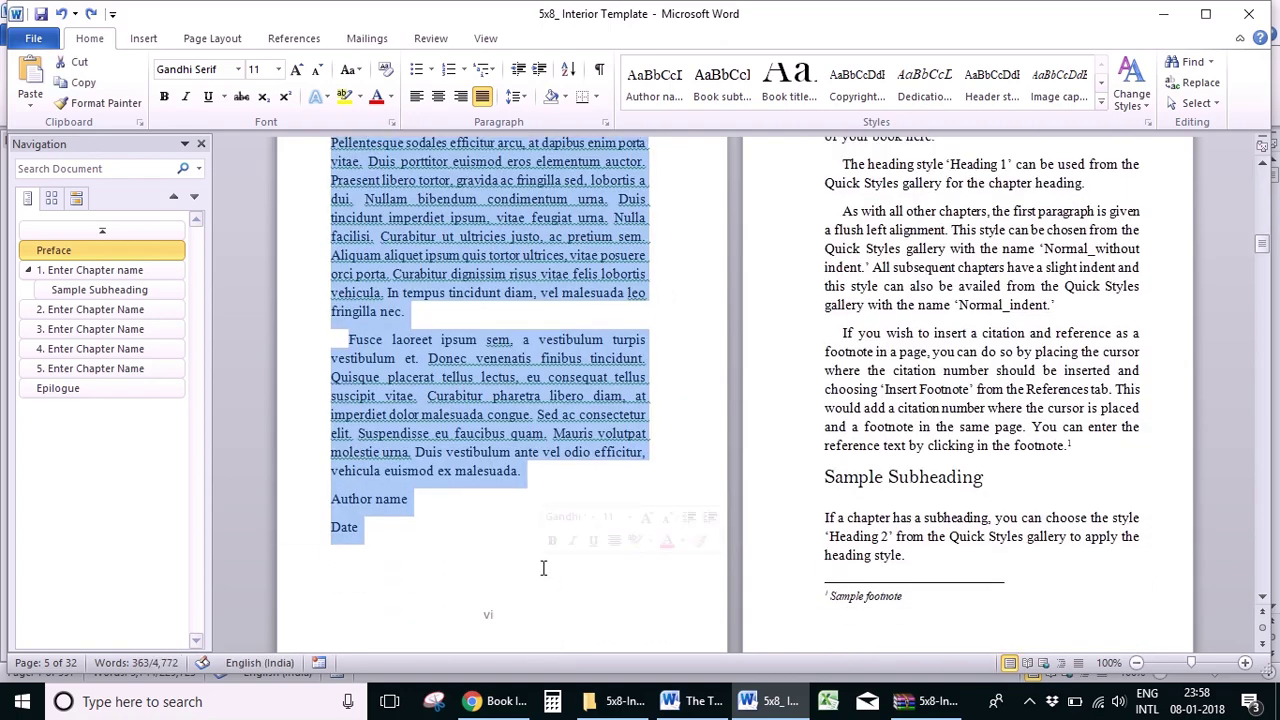
pyautogui.press('Delete')
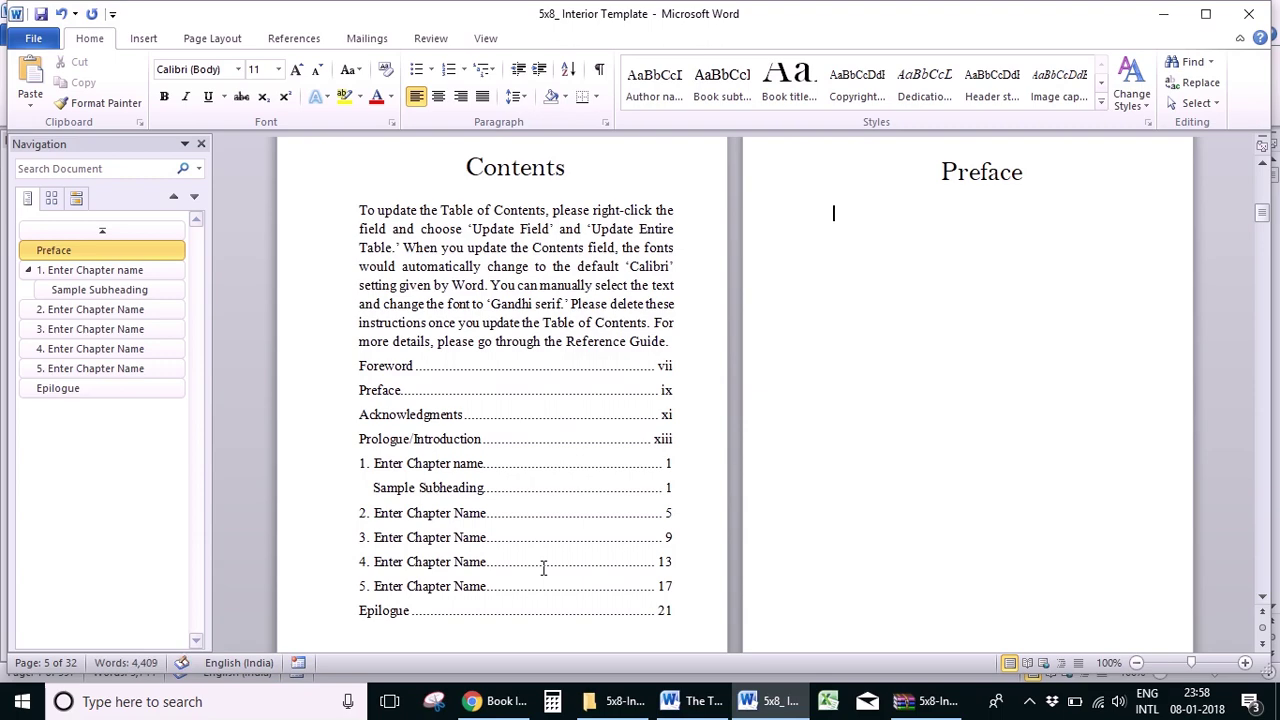
# Step: In The Three Musketeers document, copy the Author's Preface body text, from "In which it is proved" to "let us proceed with our history."
pyautogui.click(680, 706)
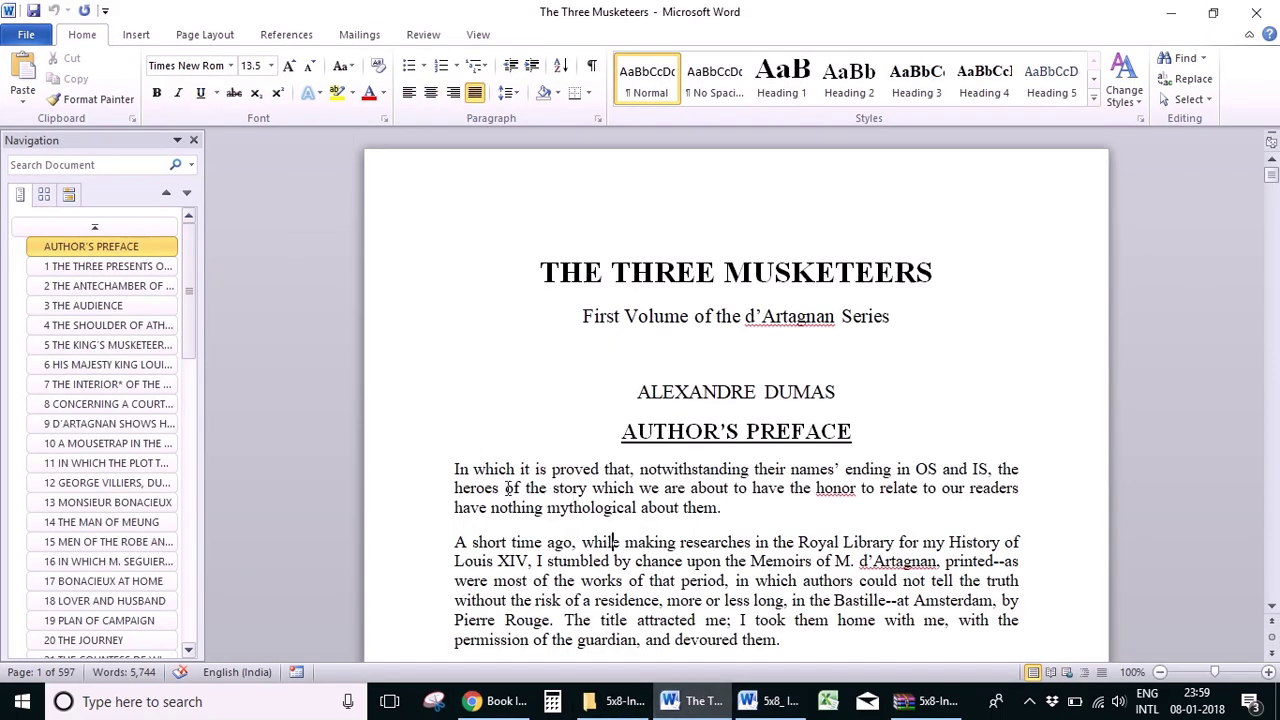
pyautogui.scroll(-3, 634, 542)
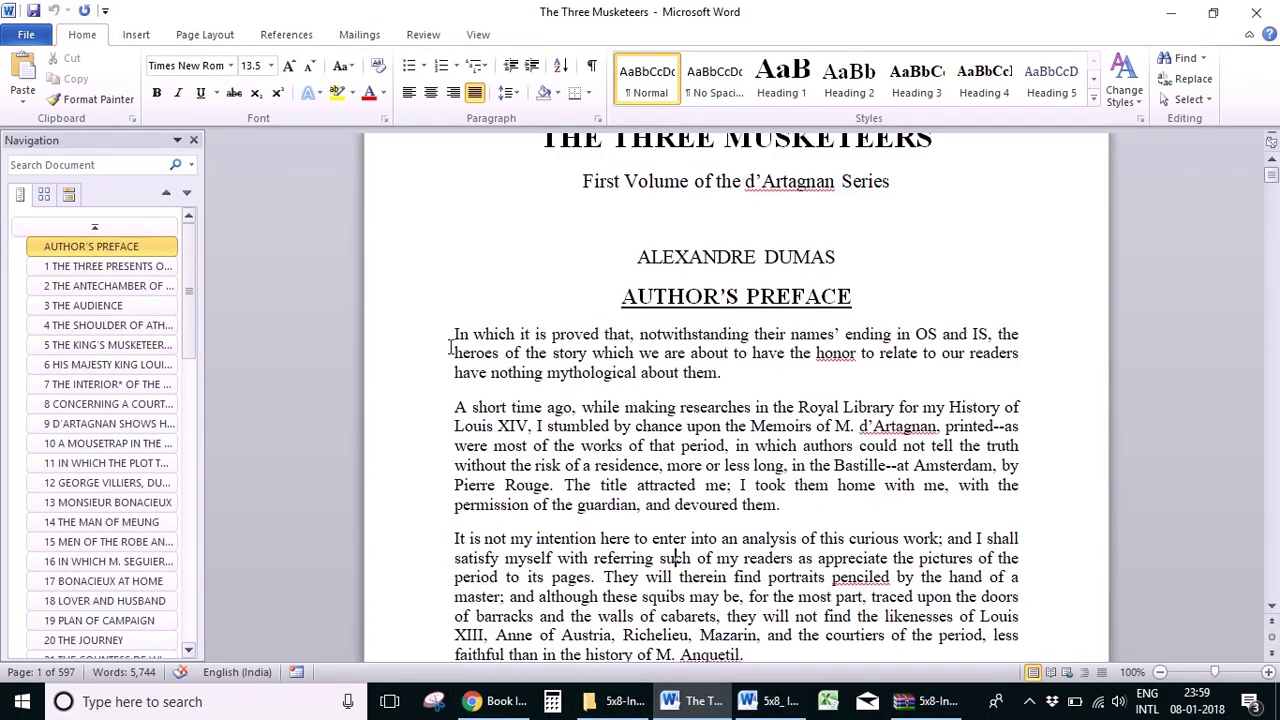
pyautogui.moveTo(451, 334); pyautogui.dragTo(557, 421)
pyautogui.scroll(-20, 556, 421)
pyautogui.scroll(-5, 557, 421)
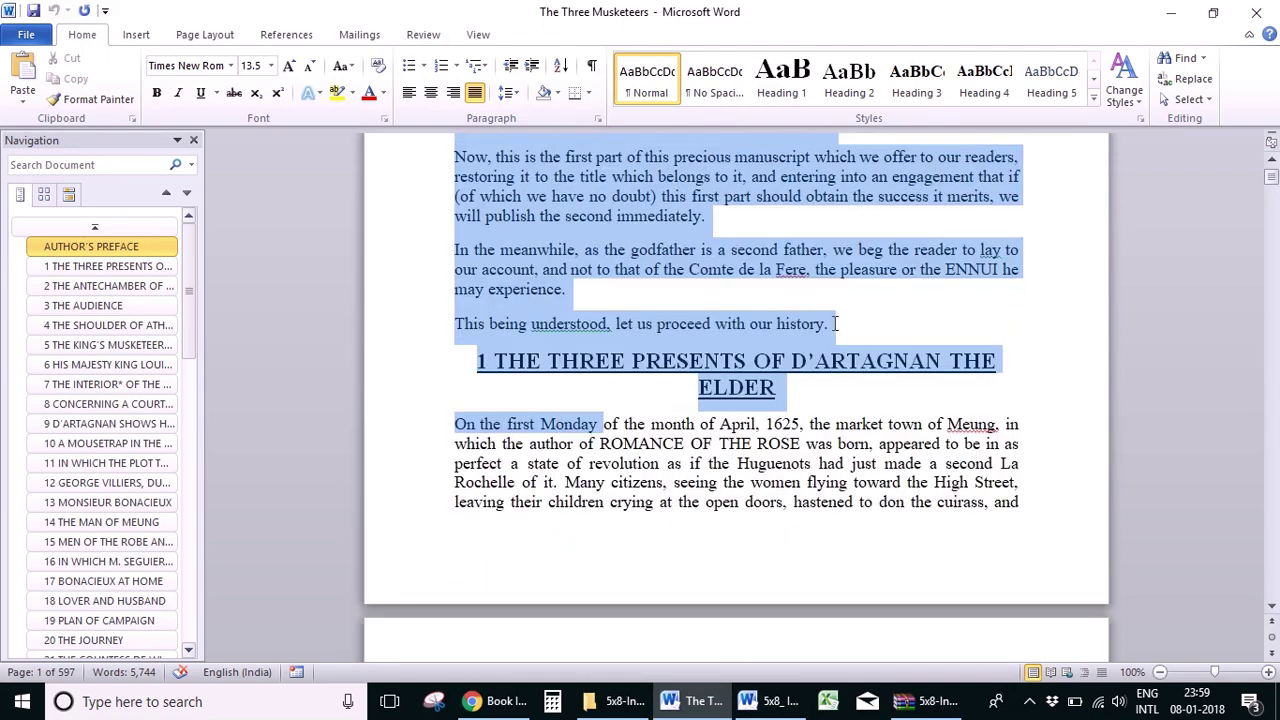
pyautogui.moveTo(835, 323); pyautogui.dragTo(843, 330)
# Step: Paste the copied preface text under the Preface heading in the 5x8 interior template and delete the blank line above it
pyautogui.click(764, 694)
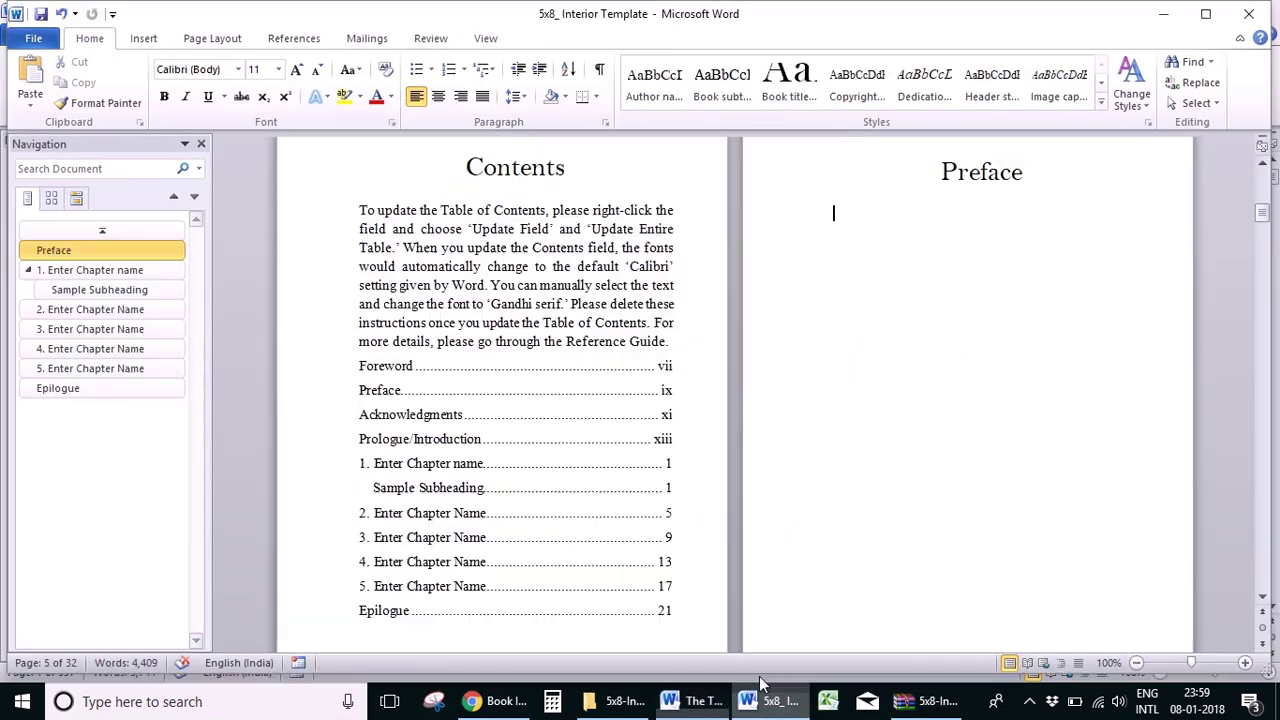
pyautogui.hotkey('ctrl', 'v')
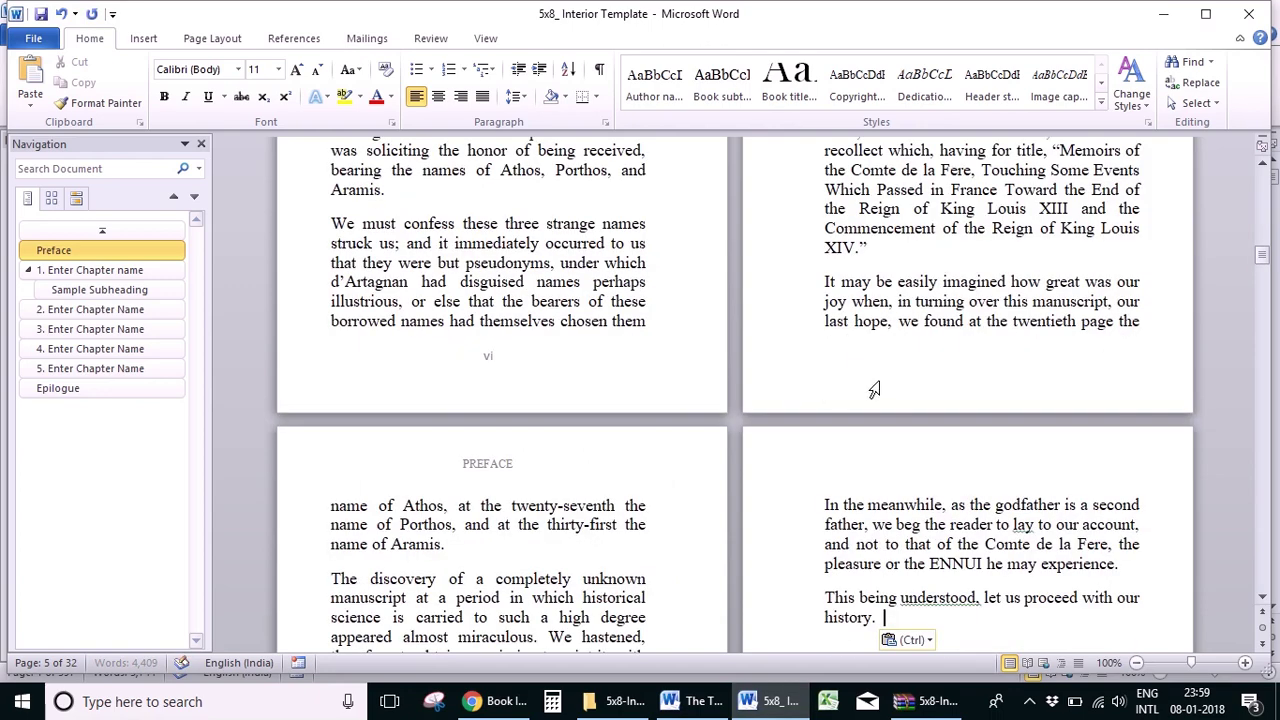
pyautogui.scroll(15, 874, 389)
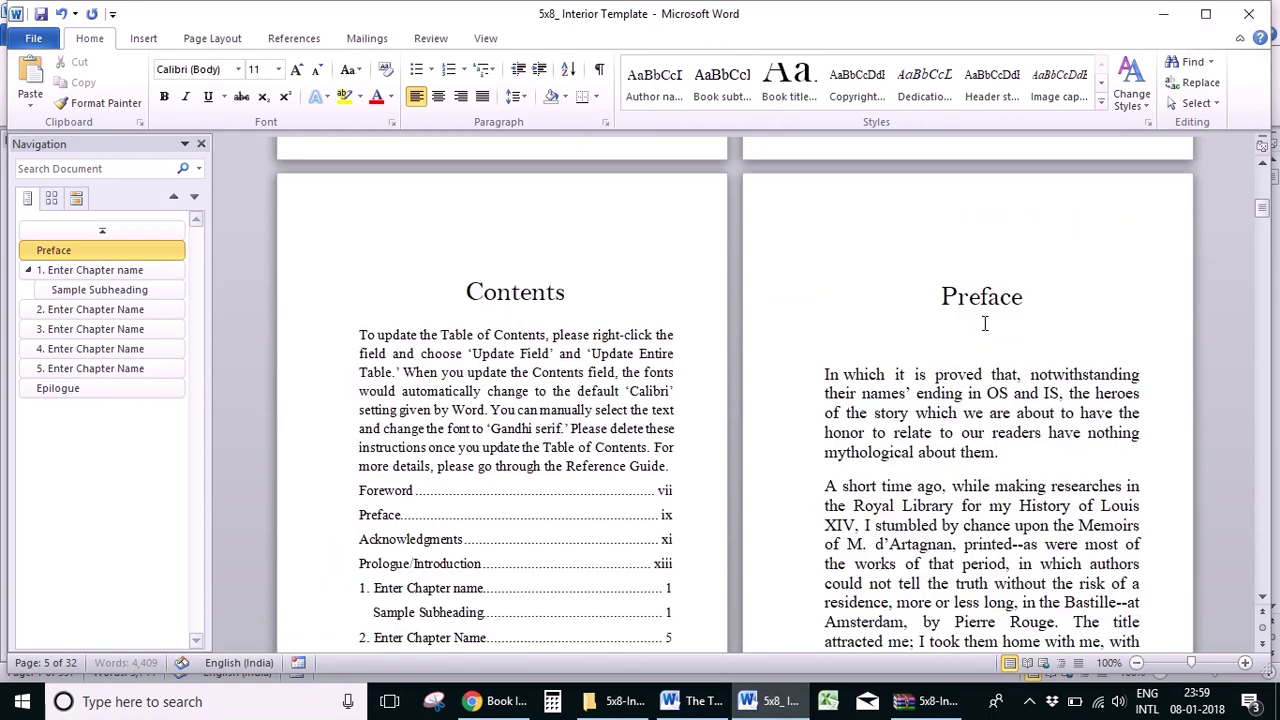
pyautogui.click(901, 346)
pyautogui.press('Delete')
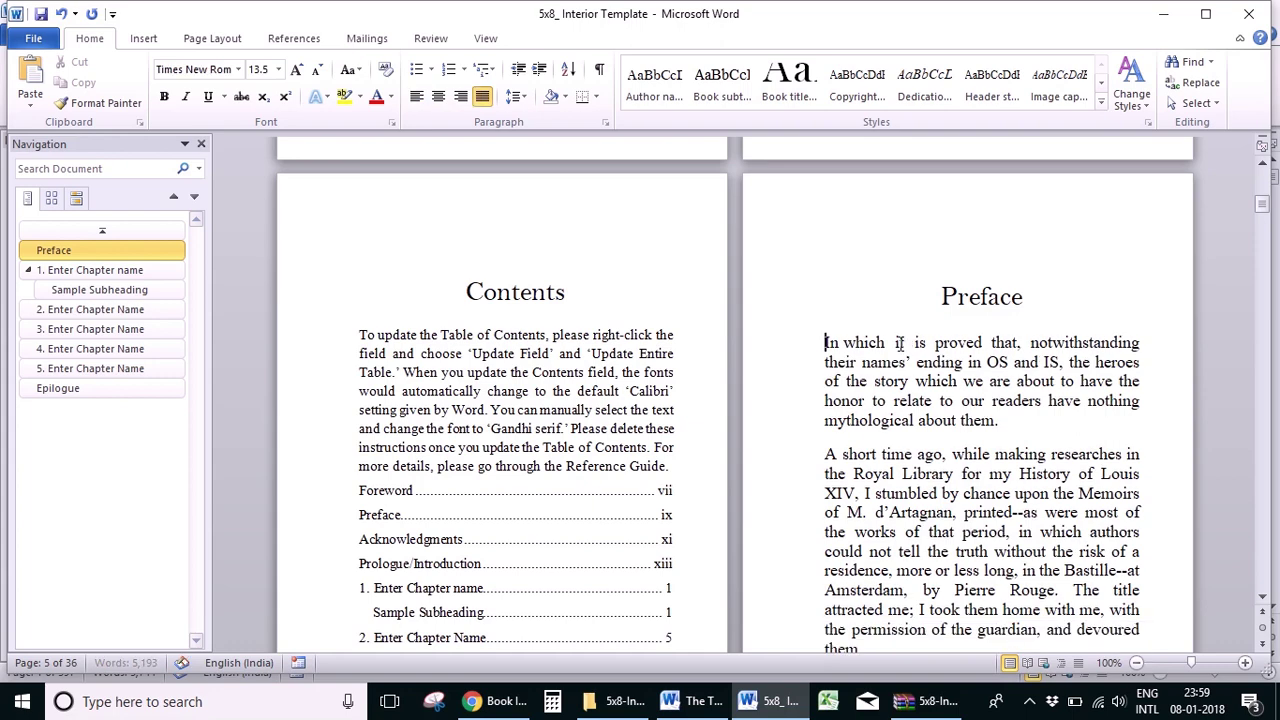
# Step: Apply the Normal_without indent style to the first paragraph of the pasted preface
pyautogui.keyDown('shift'); pyautogui.click(1020, 430); pyautogui.keyUp('shift')
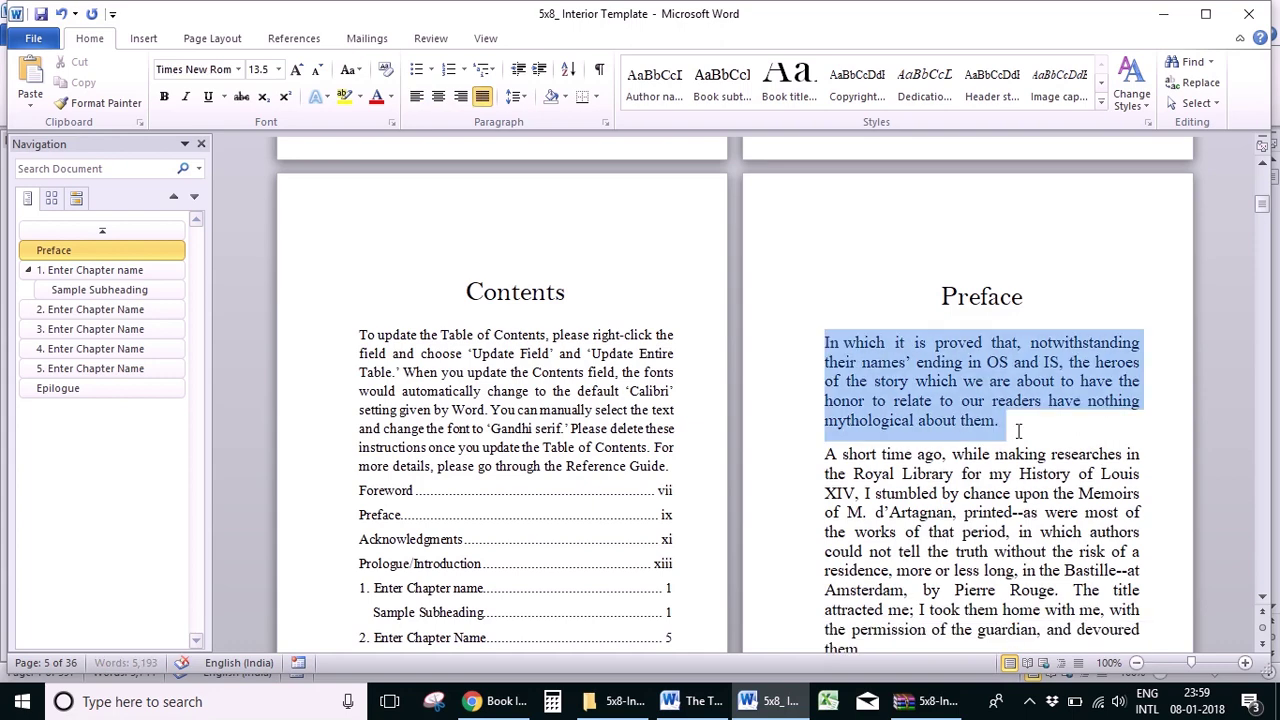
pyautogui.click(1101, 100)
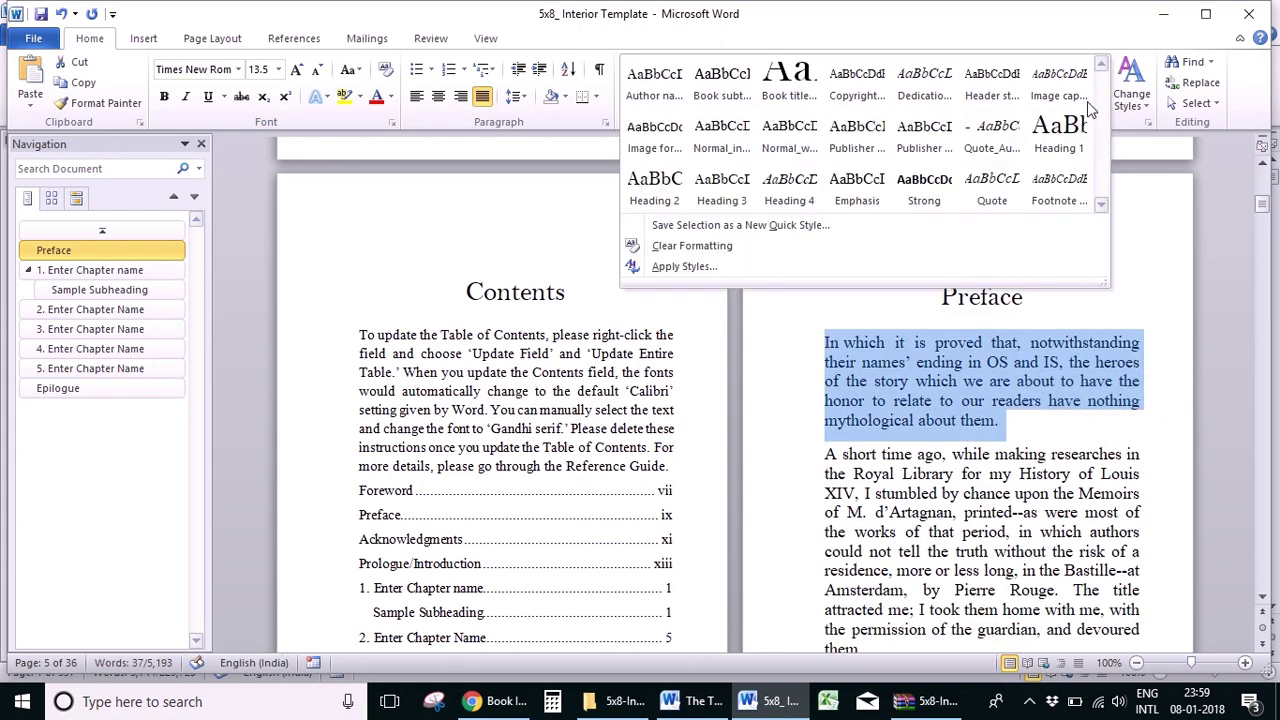
pyautogui.click(803, 155)
pyautogui.click(928, 425)
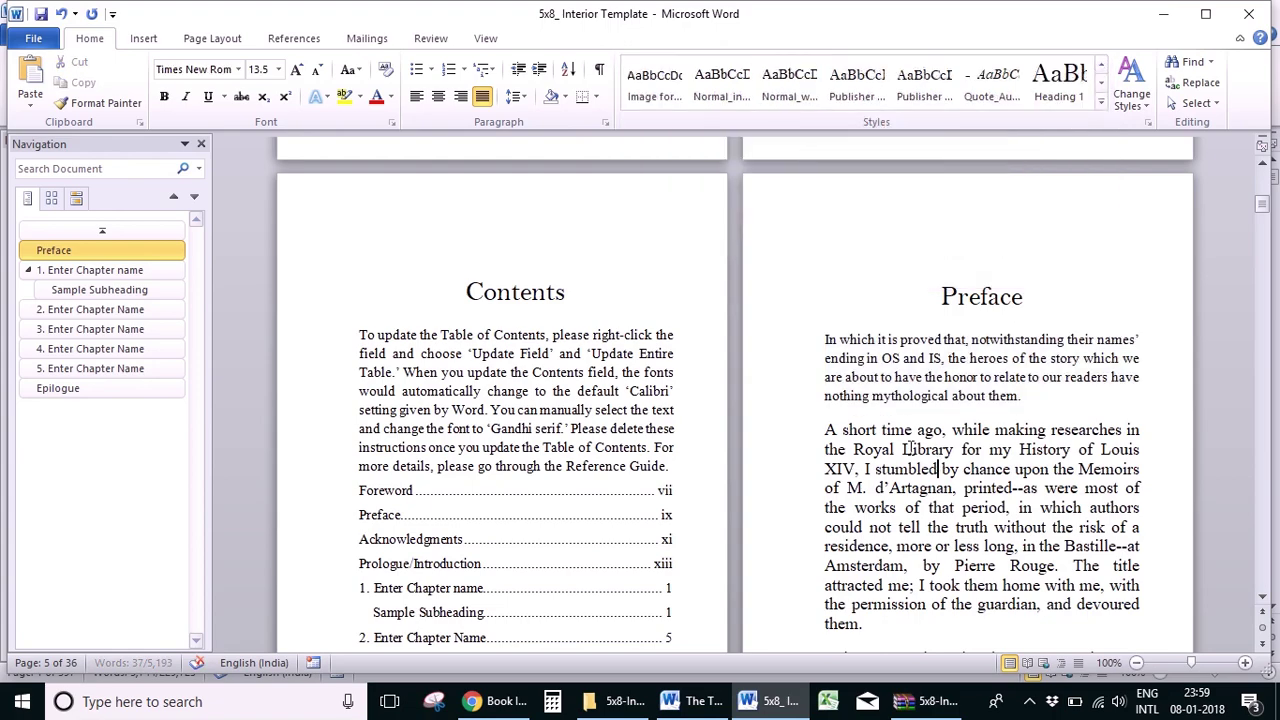
# Step: Apply the Normal_indent style to all remaining Preface paragraphs, from "A short time ago" to the end of the section
pyautogui.scroll(-2, 928, 425)
pyautogui.moveTo(819, 297); pyautogui.dragTo(884, 504)
pyautogui.scroll(-10, 893, 460)
pyautogui.scroll(-5, 889, 460)
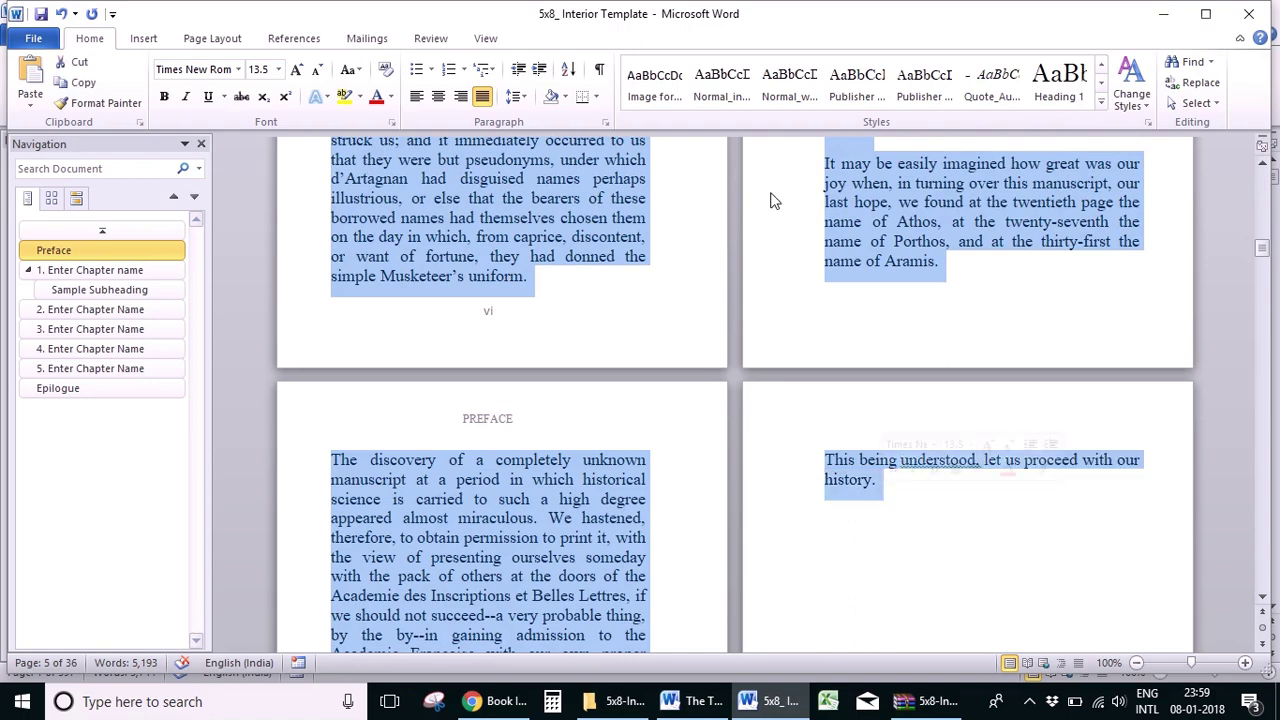
pyautogui.click(720, 88)
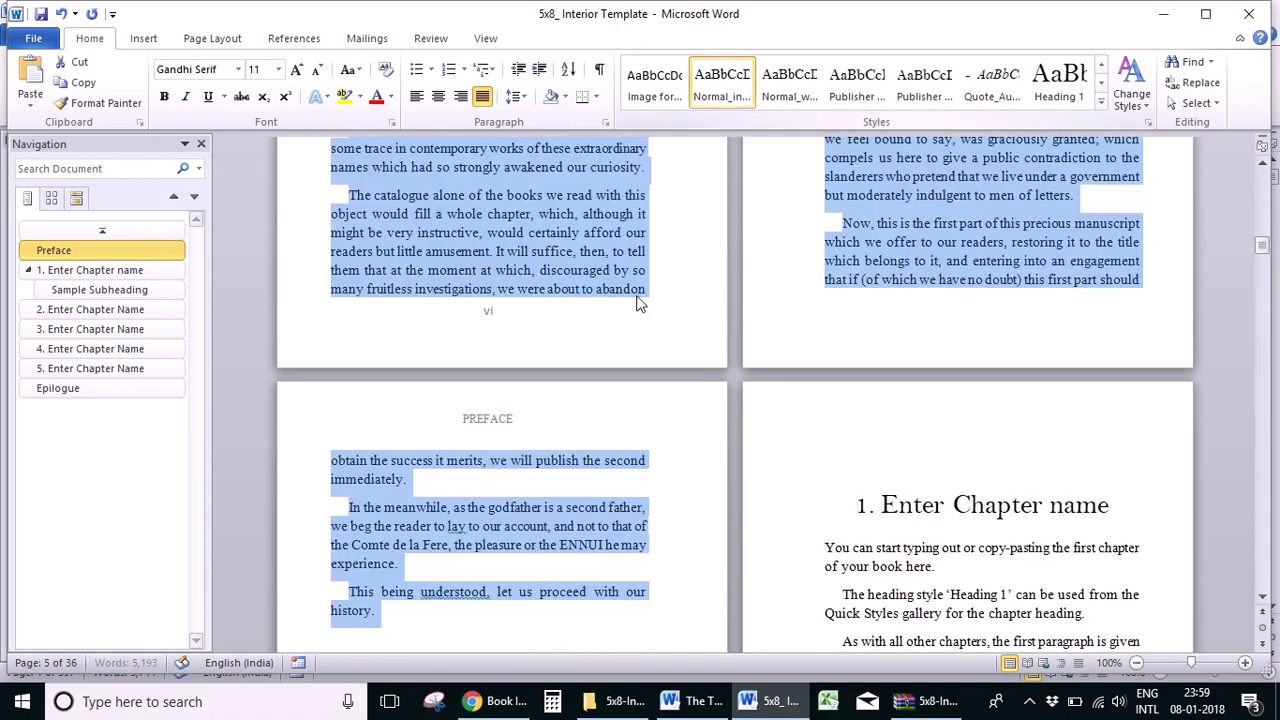
pyautogui.click(582, 513)
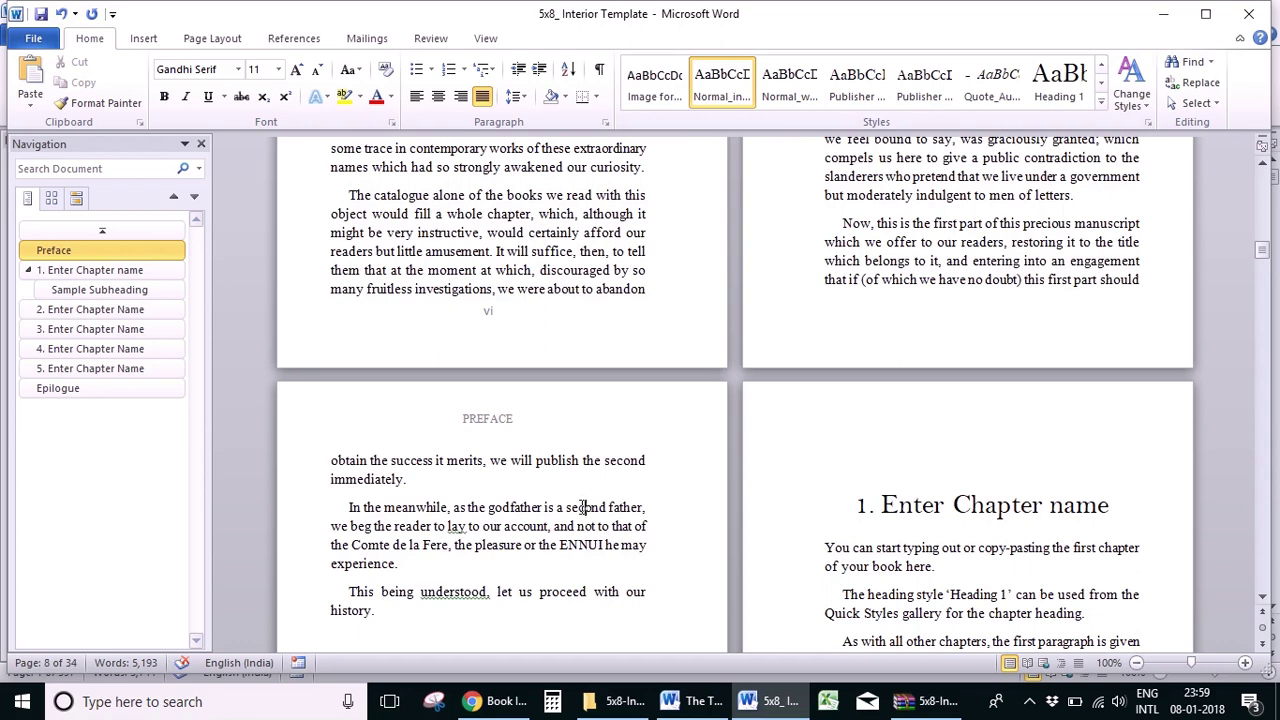
# Step: Copy the chapter heading "1 THE THREE PRESENTS OF D'ARTAGNAN THE ELDER" from The Three Musketeers document
pyautogui.scroll(-3, 583, 507)
pyautogui.scroll(-2, 582, 498)
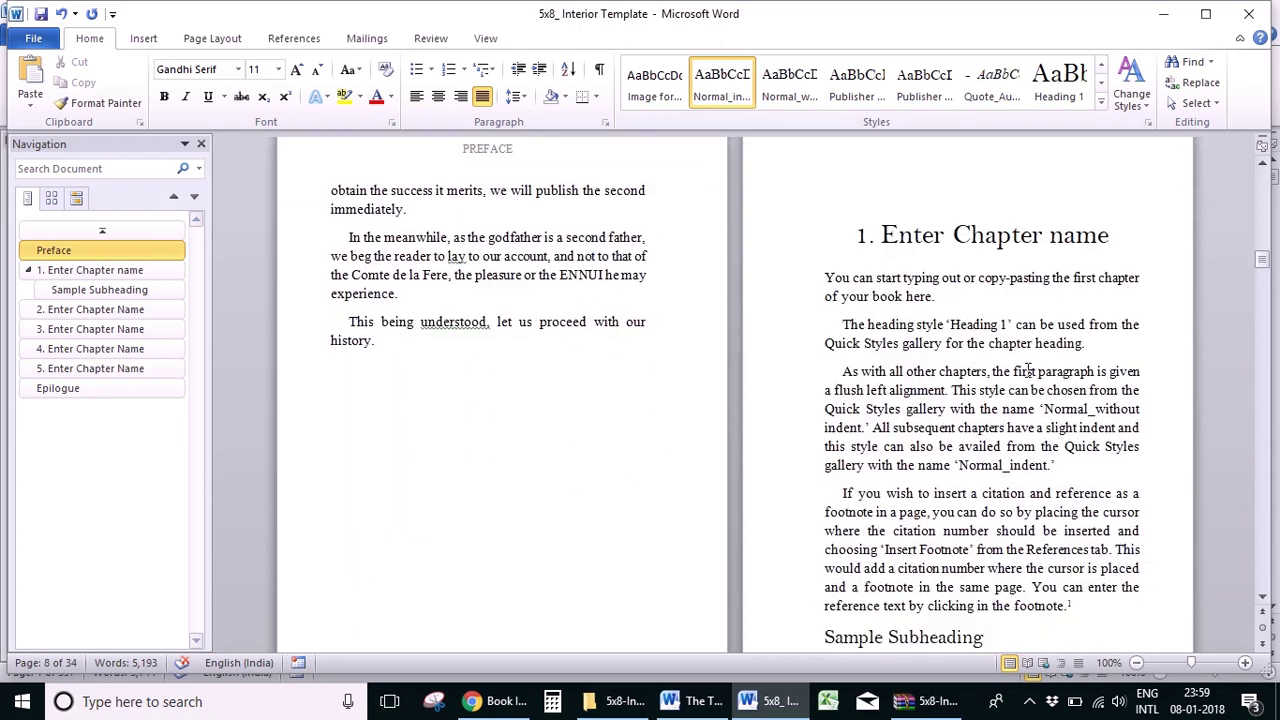
pyautogui.click(690, 701)
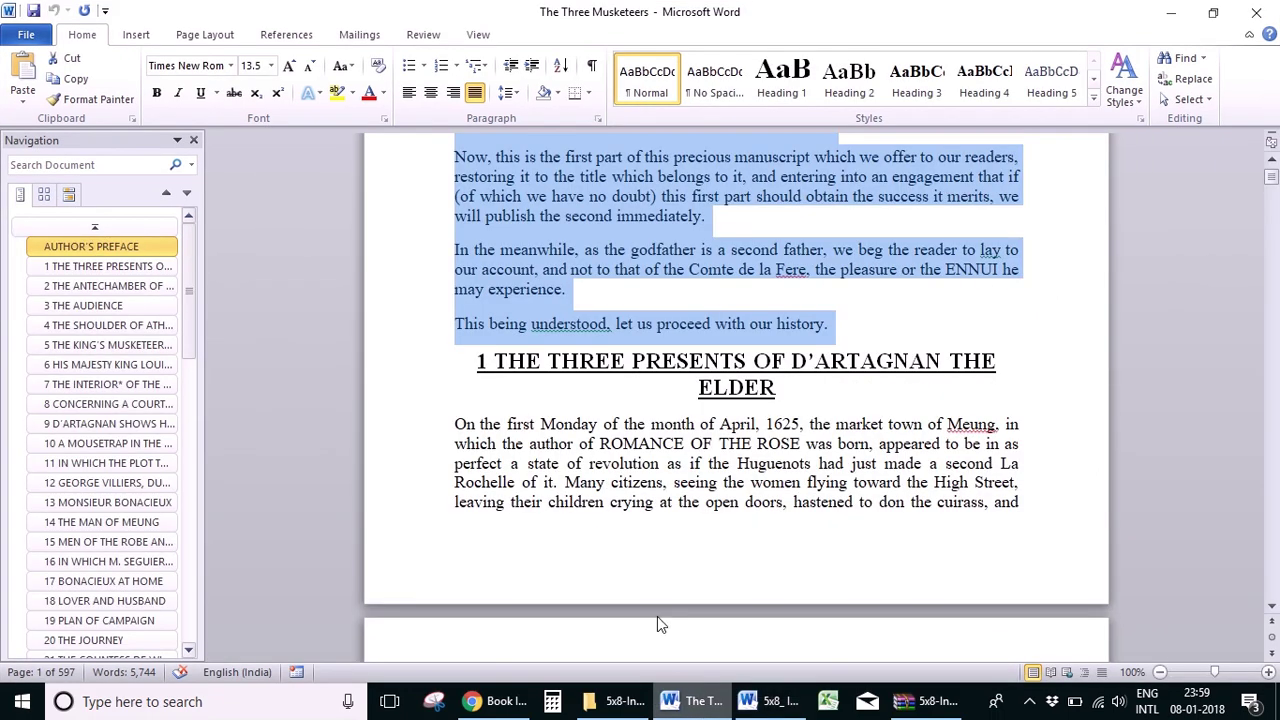
pyautogui.click(580, 463)
pyautogui.click(478, 360)
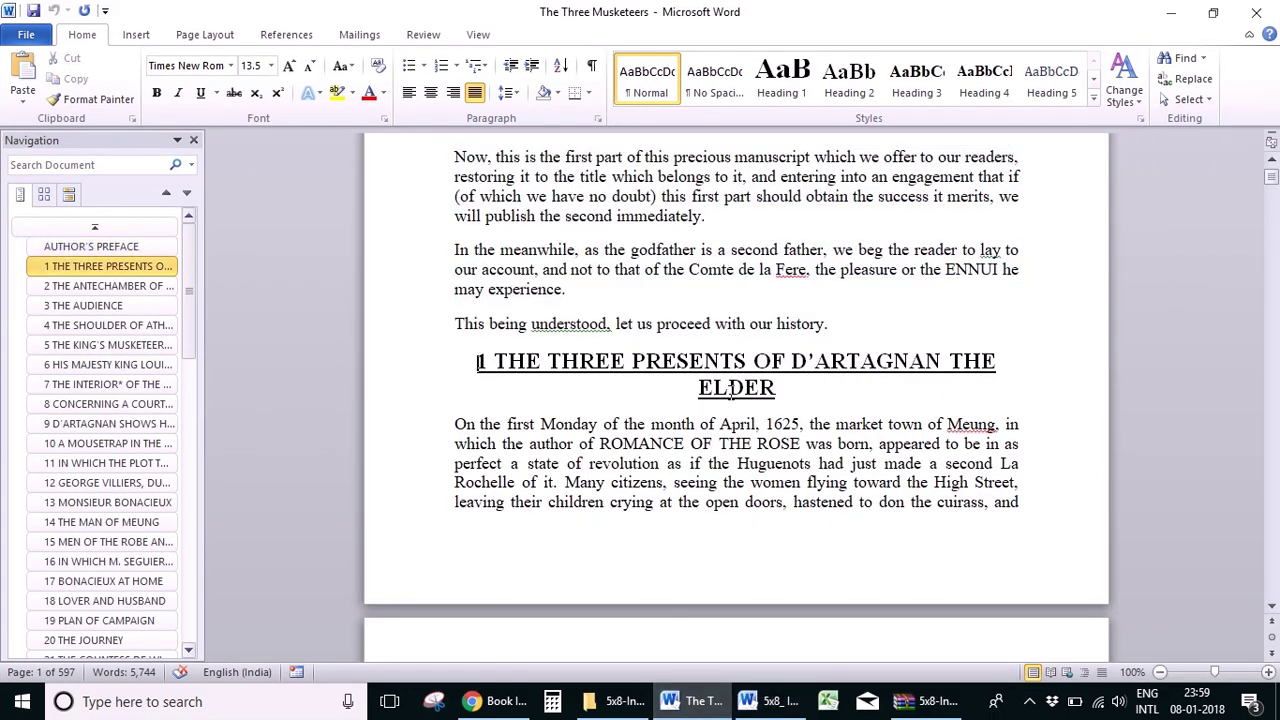
pyautogui.keyDown('shift'); pyautogui.click(784, 392); pyautogui.keyUp('shift')
pyautogui.hotkey('ctrl', 'c')
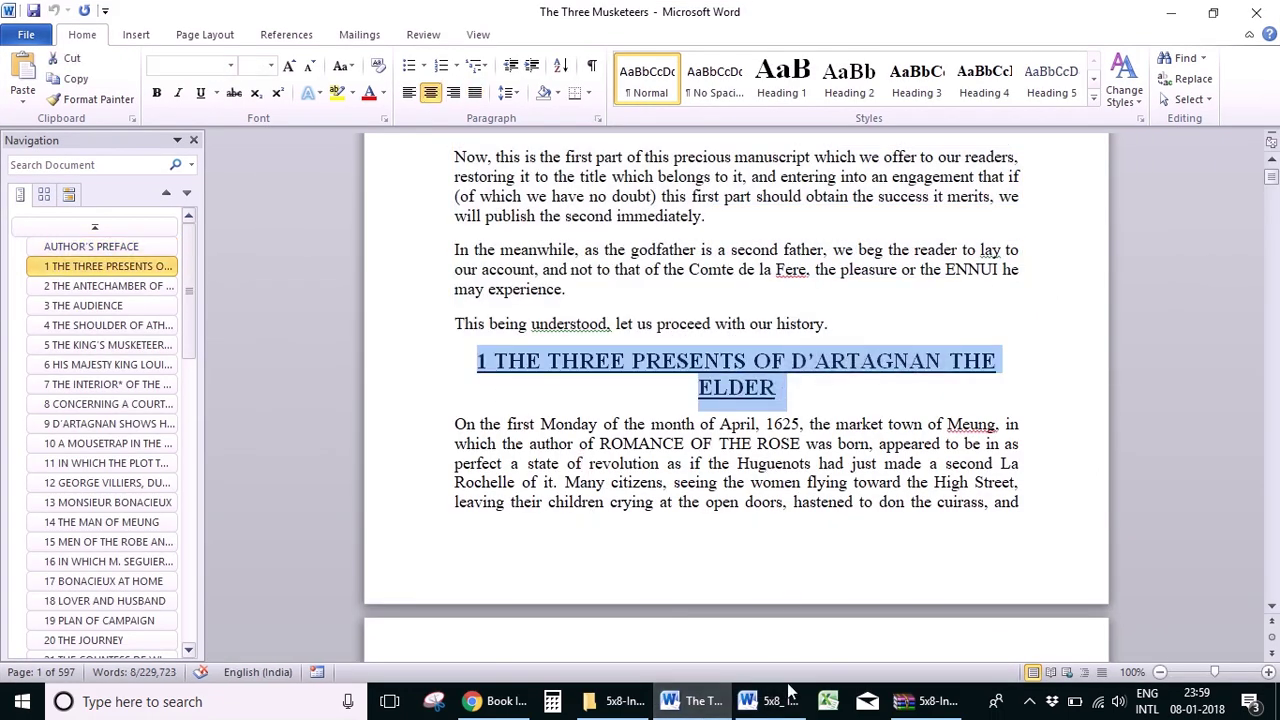
# Step: In the interior template, replace the "1. Enter Chapter name" placeholder with the copied chapter heading
pyautogui.click(789, 692)
pyautogui.click(858, 240)
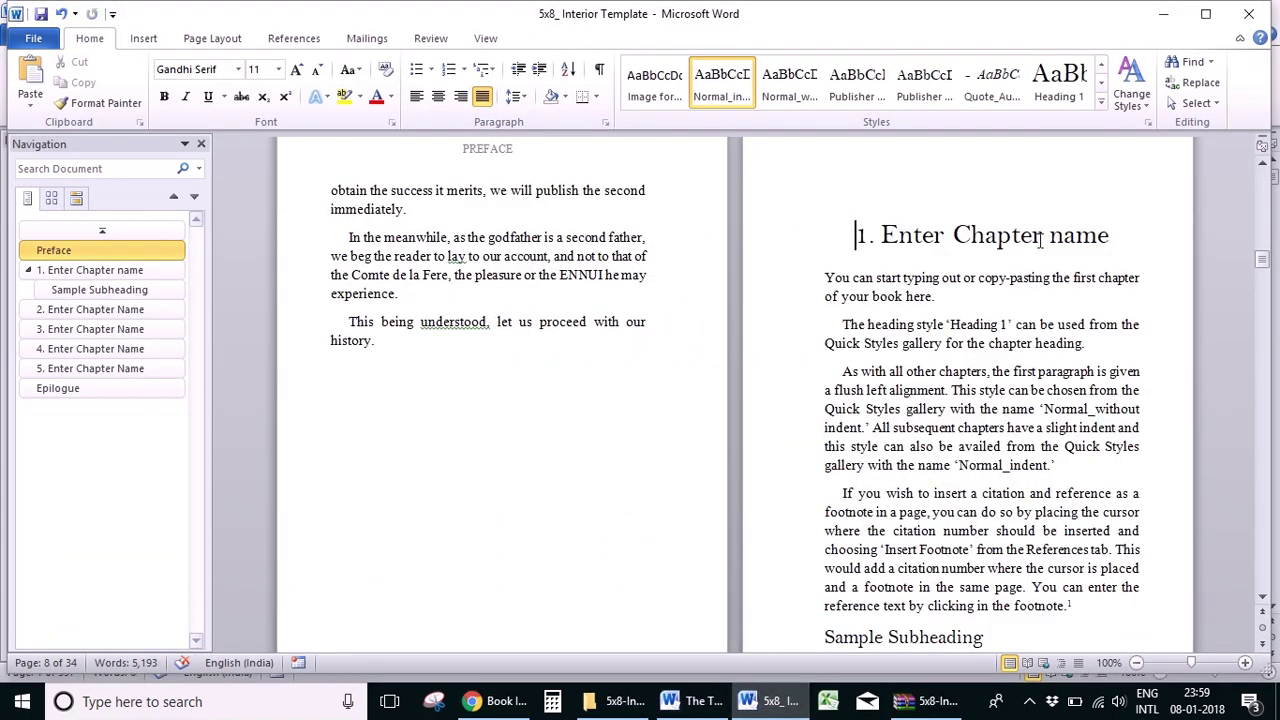
pyautogui.keyDown('shift'); pyautogui.click(1105, 240); pyautogui.keyUp('shift')
pyautogui.hotkey('ctrl', 'v')
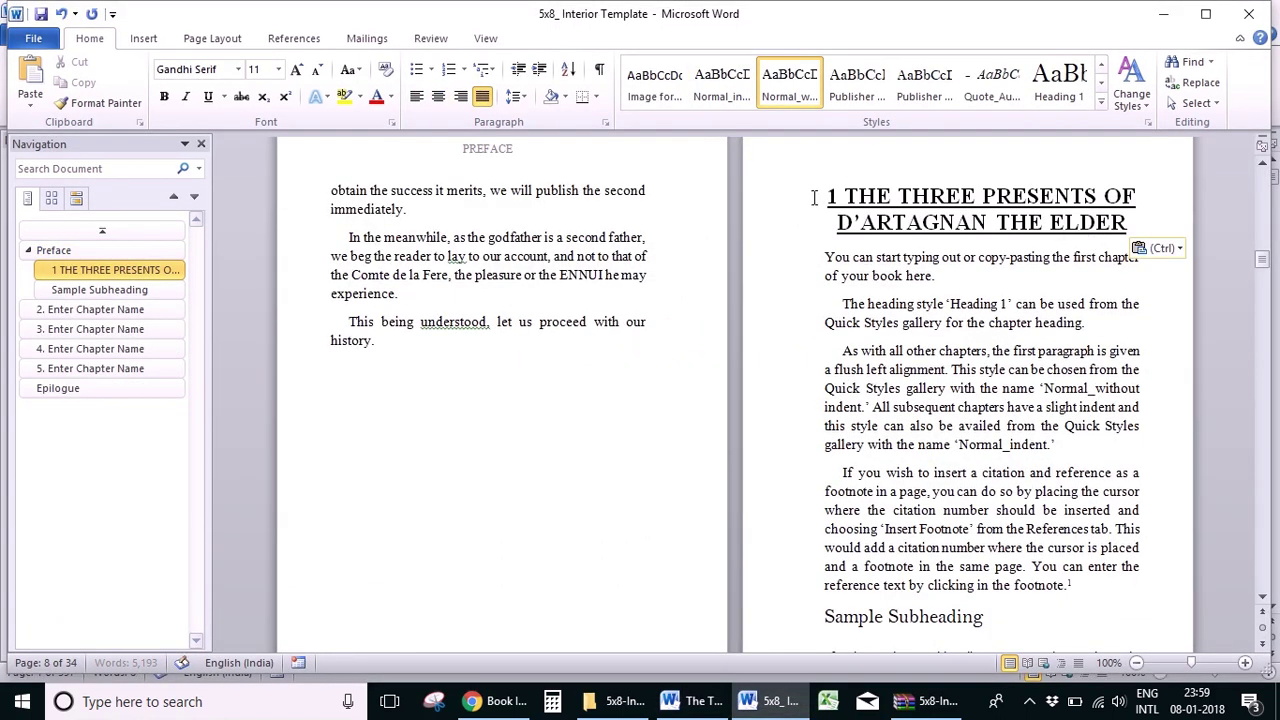
# Step: Apply the Heading 1 style to the pasted first chapter heading
pyautogui.tripleClick(901, 222)
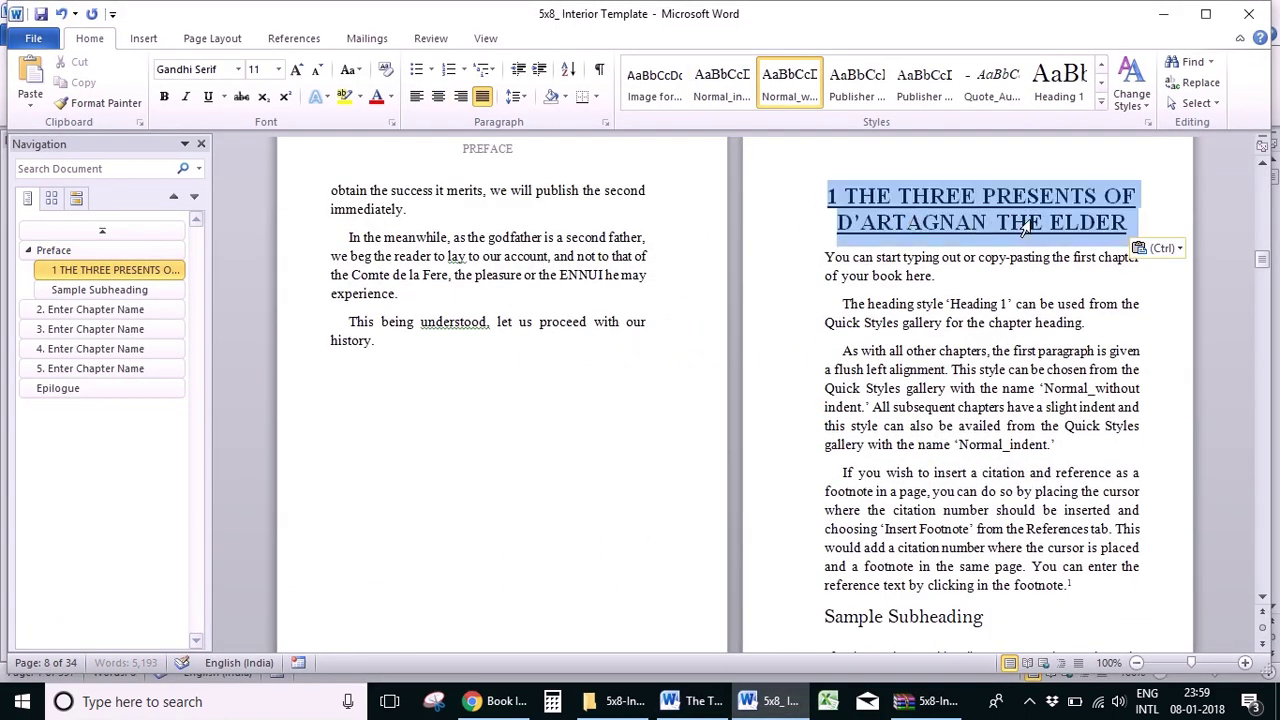
pyautogui.click(1052, 88)
pyautogui.click(889, 494)
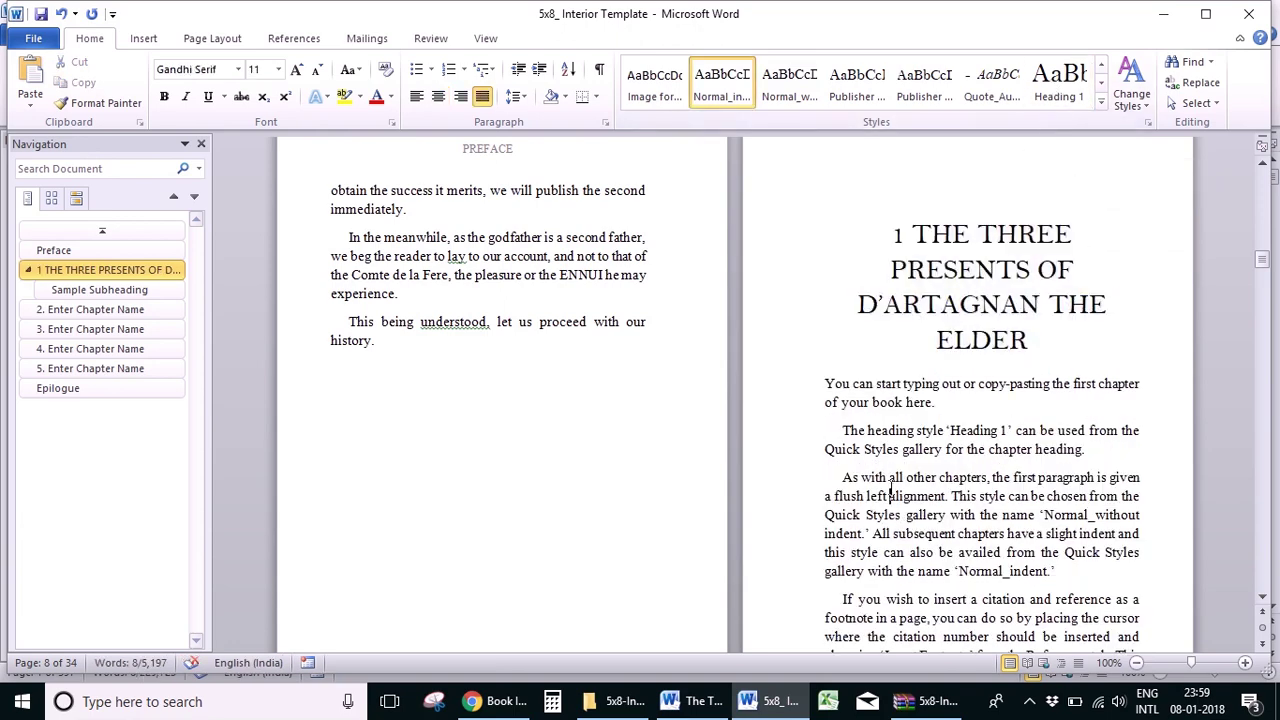
# Step: Delete the first chapter's entire placeholder body text, including the sample subheading and the sample footnote
pyautogui.moveTo(818, 400); pyautogui.dragTo(820, 433)
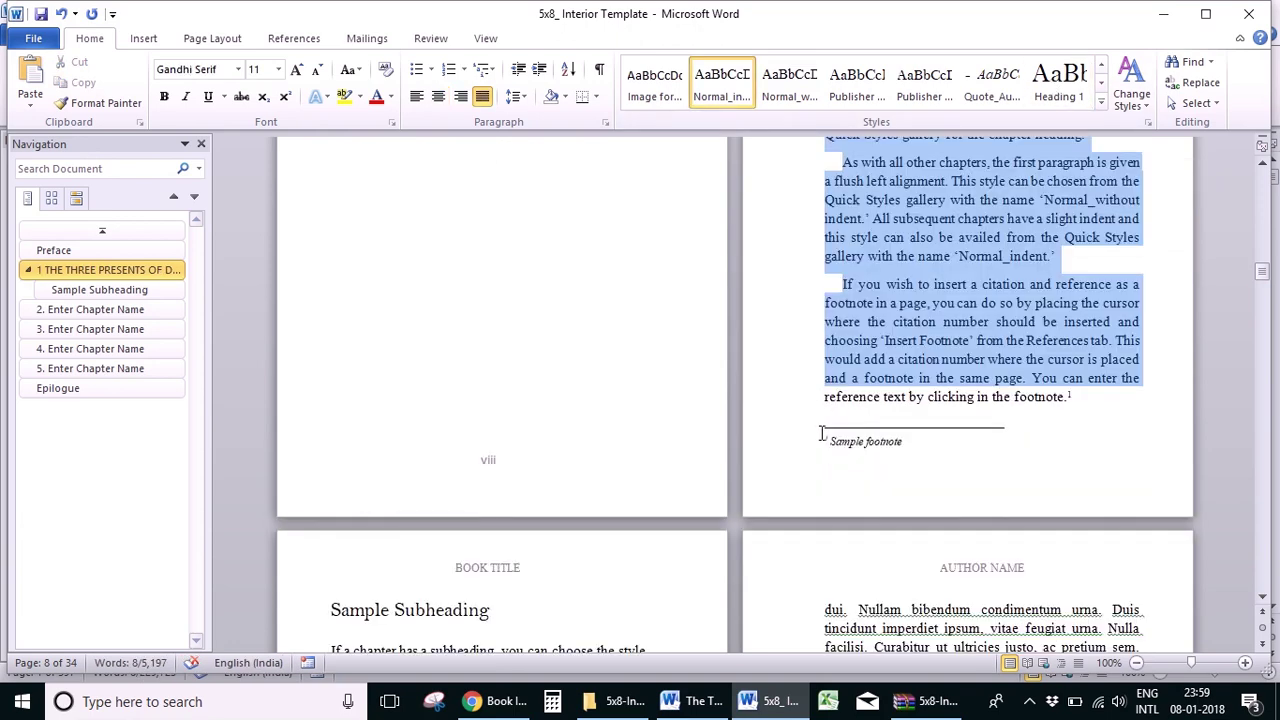
pyautogui.moveTo(820, 480); pyautogui.dragTo(820, 487)
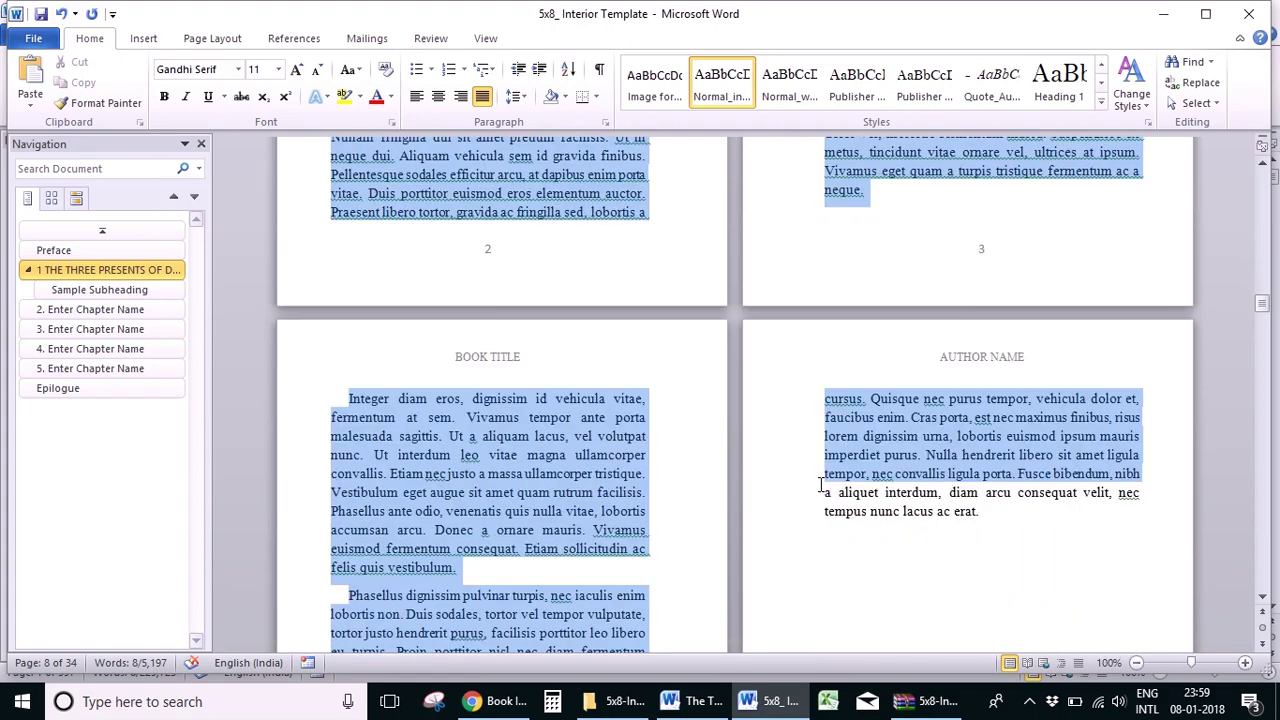
pyautogui.moveTo(998, 503); pyautogui.dragTo(994, 529)
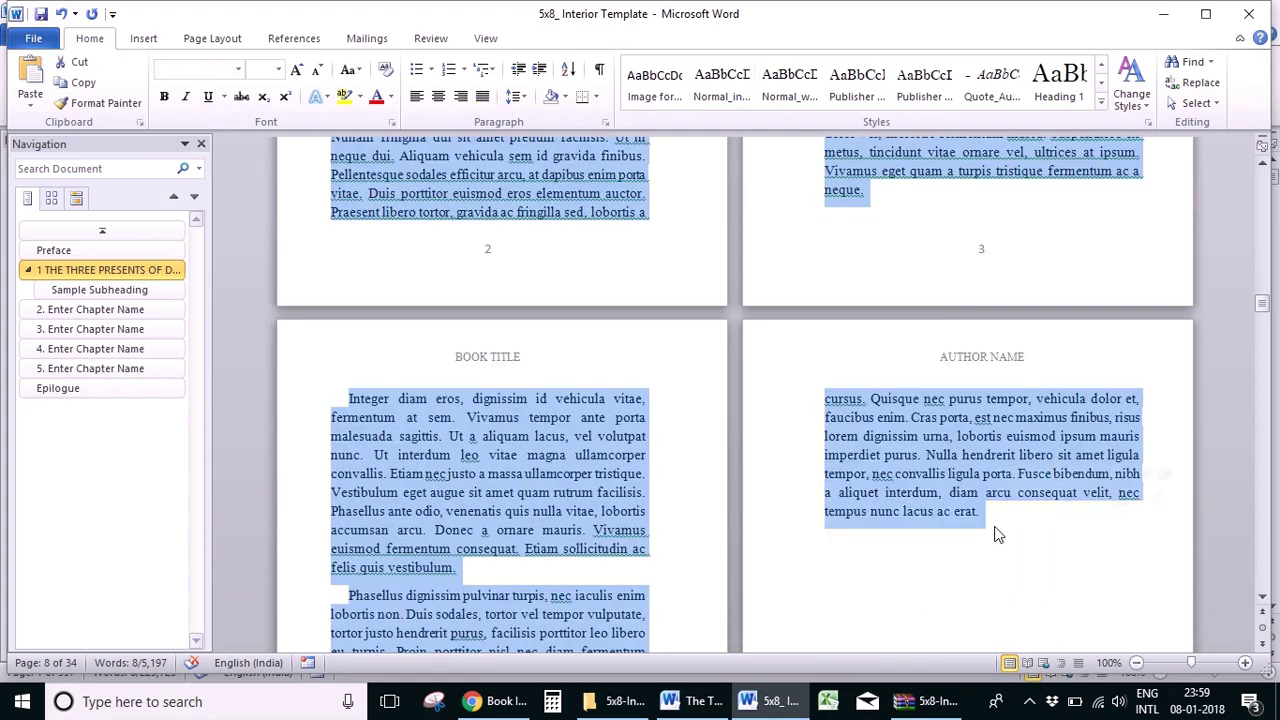
pyautogui.press('Delete')
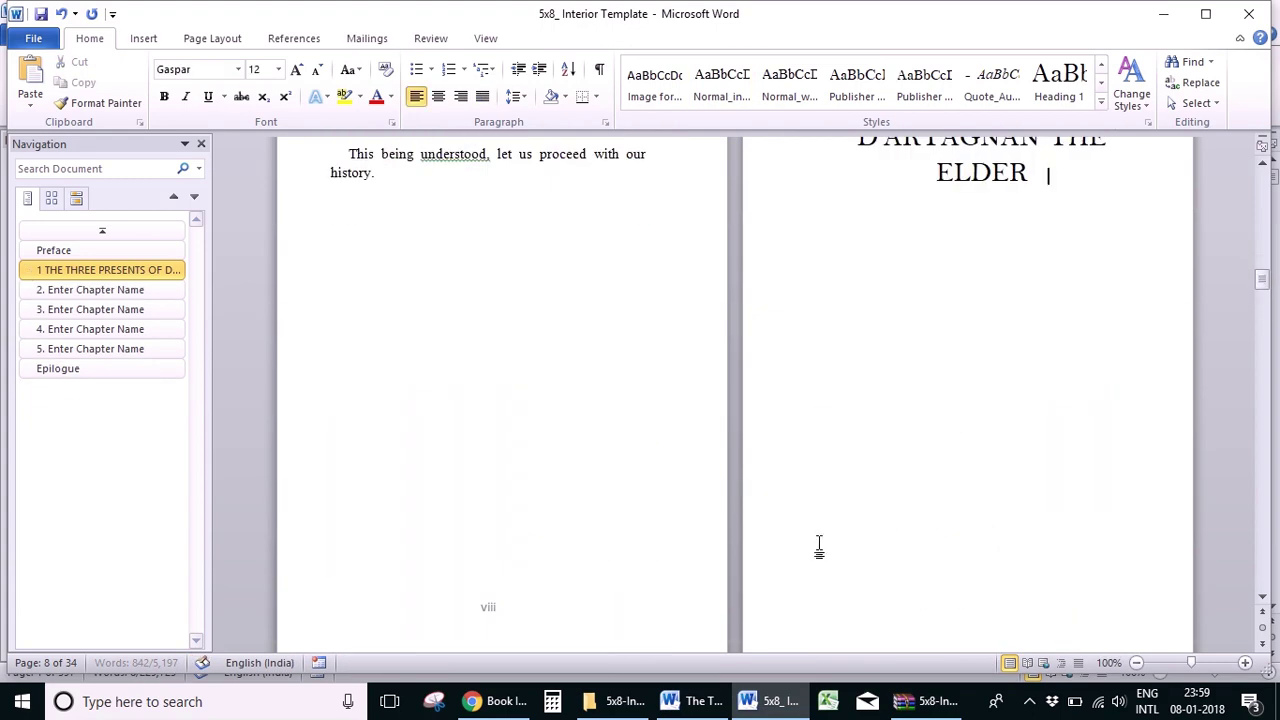
# Step: In The Three Musketeers document, select and copy chapter 1's body text, from "On the first Monday" through "in the paternal estimation."
pyautogui.click(695, 701)
pyautogui.click(487, 440)
pyautogui.click(452, 423)
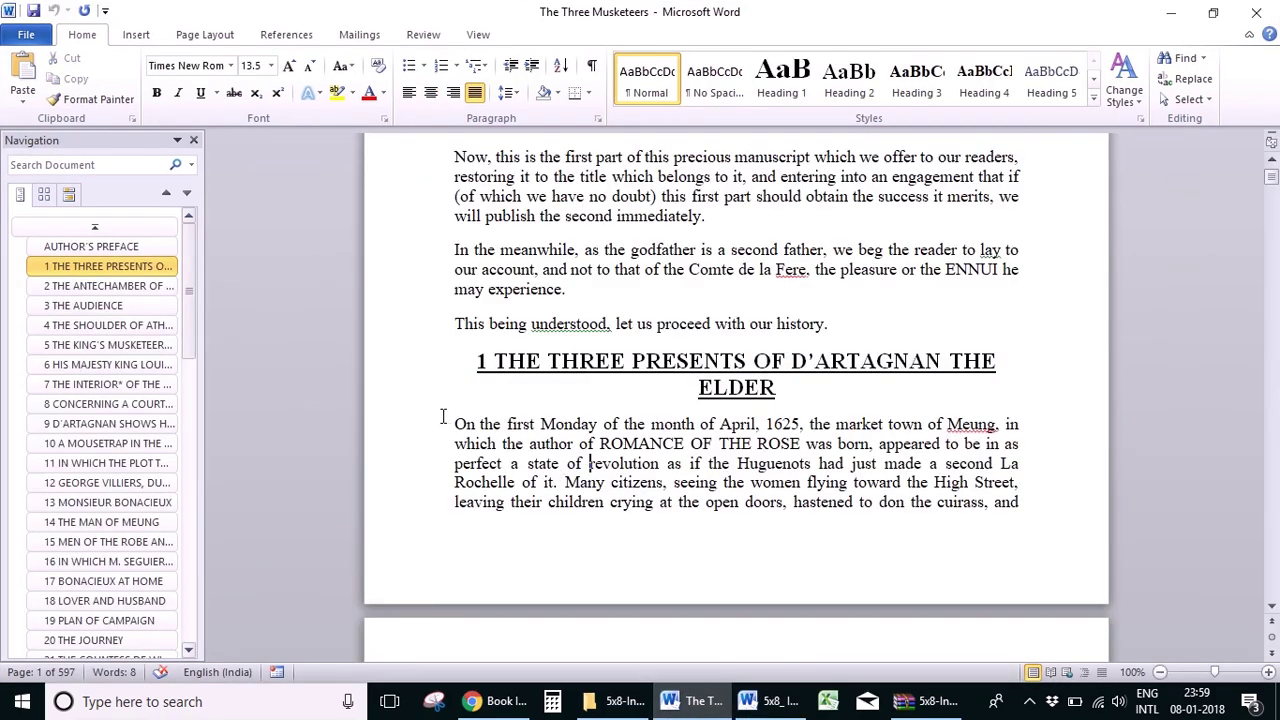
pyautogui.keyDown('shift'); pyautogui.click(636, 503); pyautogui.keyUp('shift')
pyautogui.scroll(-18, 636, 503)
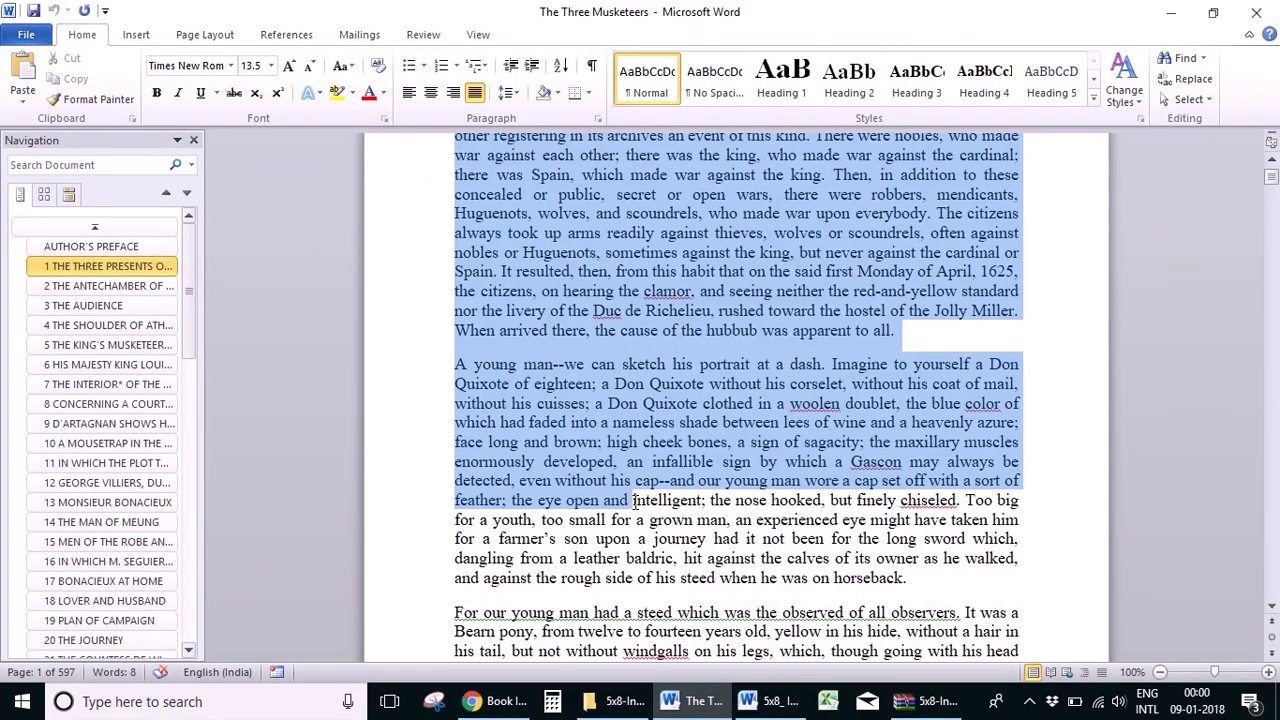
pyautogui.scroll(-5, 632, 503)
pyautogui.keyDown('shift'); pyautogui.click(632, 503); pyautogui.keyUp('shift')
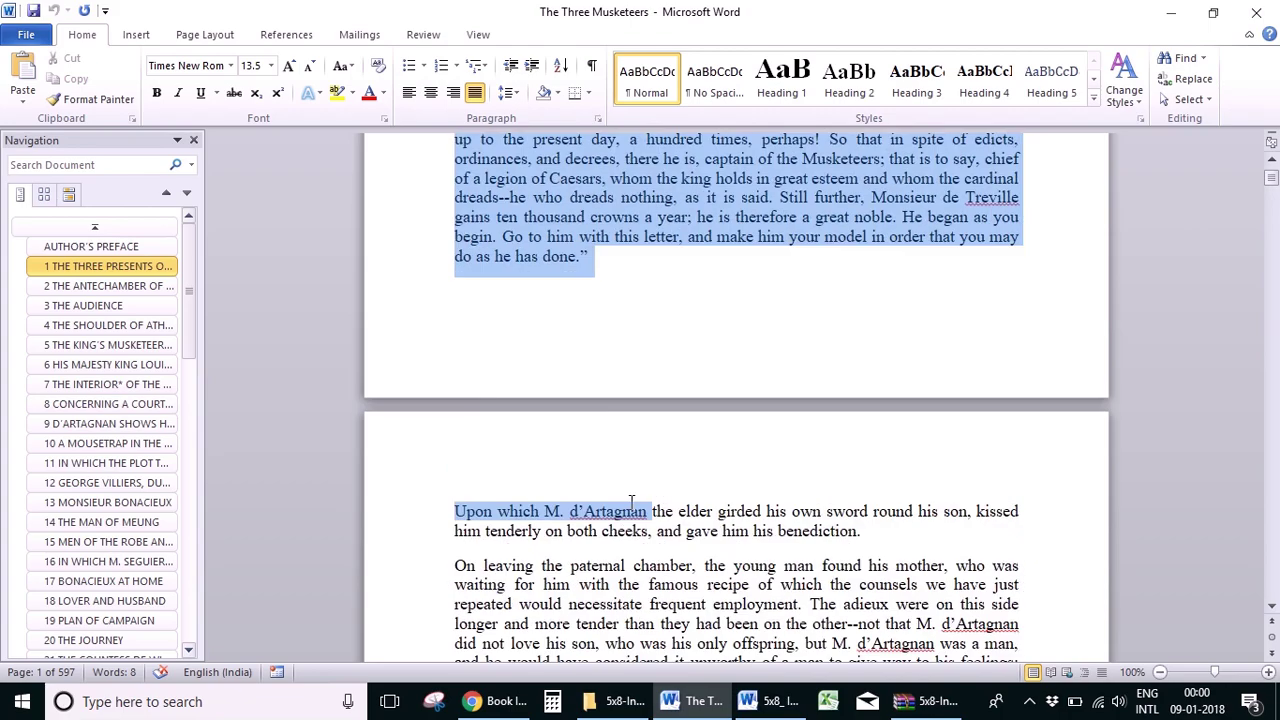
pyautogui.scroll(-4, 632, 503)
pyautogui.keyDown('shift'); pyautogui.click(632, 503); pyautogui.keyUp('shift')
pyautogui.scroll(-4, 632, 503)
pyautogui.keyDown('shift'); pyautogui.click(631, 498); pyautogui.keyUp('shift')
pyautogui.scroll(-4, 631, 498)
pyautogui.keyDown('shift'); pyautogui.click(631, 498); pyautogui.keyUp('shift')
pyautogui.scroll(-4, 631, 498)
pyautogui.keyDown('shift'); pyautogui.click(631, 498); pyautogui.keyUp('shift')
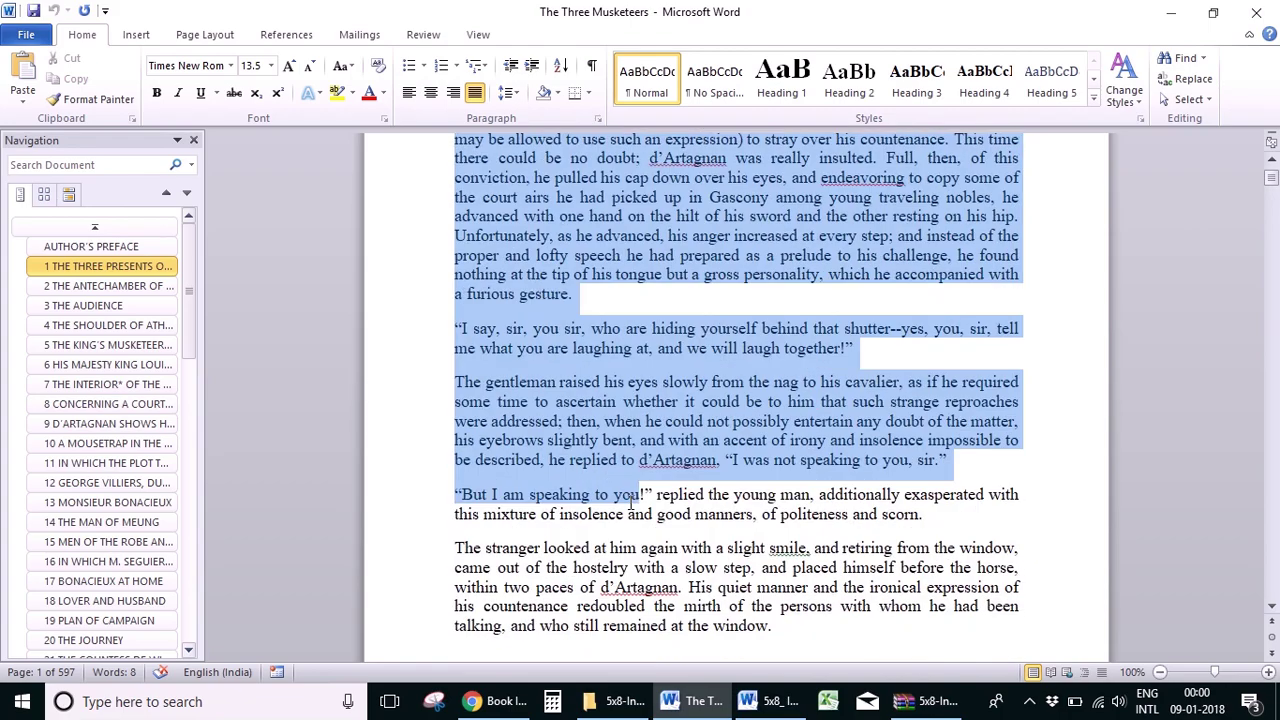
pyautogui.scroll(-4, 631, 498)
pyautogui.keyDown('shift'); pyautogui.click(631, 498); pyautogui.keyUp('shift')
pyautogui.scroll(-4, 630, 502)
pyautogui.keyDown('shift'); pyautogui.click(628, 505); pyautogui.keyUp('shift')
pyautogui.scroll(-4, 628, 505)
pyautogui.keyDown('shift'); pyautogui.click(628, 505); pyautogui.keyUp('shift')
pyautogui.scroll(-4, 628, 505)
pyautogui.keyDown('shift'); pyautogui.click(628, 505); pyautogui.keyUp('shift')
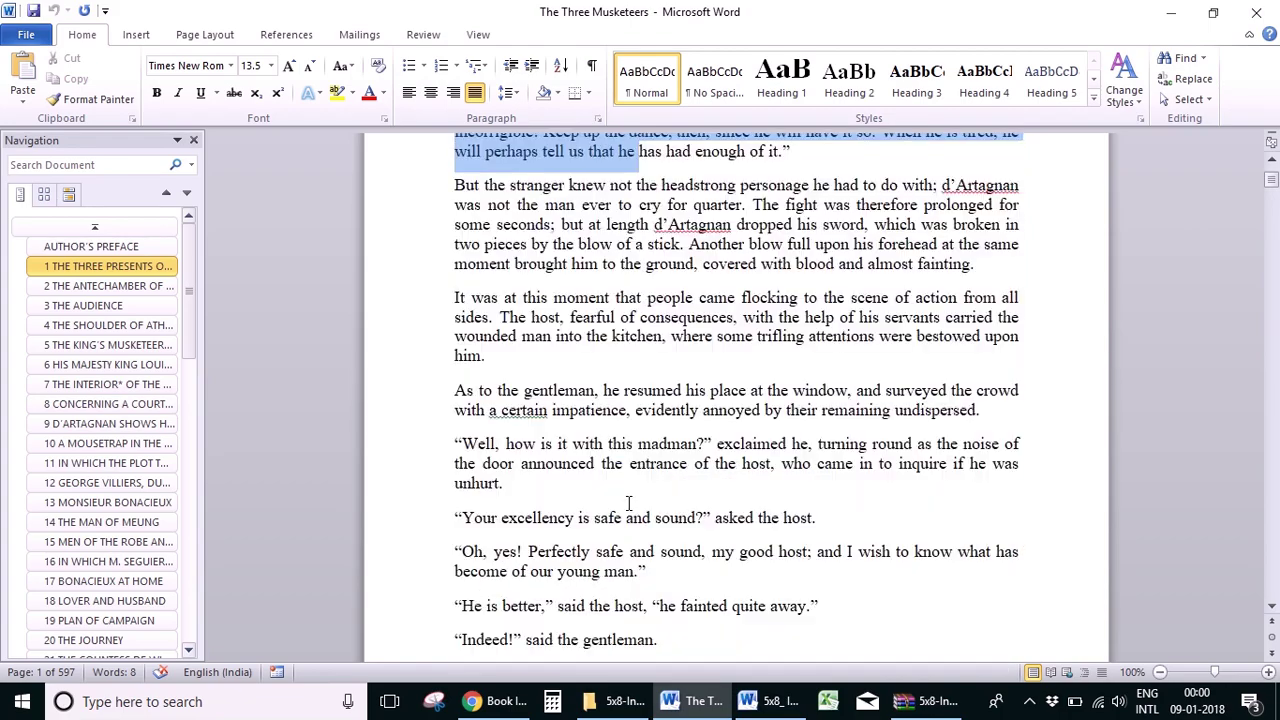
pyautogui.scroll(-4, 628, 505)
pyautogui.keyDown('shift'); pyautogui.click(628, 505); pyautogui.keyUp('shift')
pyautogui.scroll(-5, 628, 503)
pyautogui.keyDown('shift'); pyautogui.click(628, 503); pyautogui.keyUp('shift')
pyautogui.scroll(-4, 628, 503)
pyautogui.keyDown('shift'); pyautogui.click(628, 503); pyautogui.keyUp('shift')
pyautogui.scroll(-4, 628, 503)
pyautogui.keyDown('shift'); pyautogui.click(628, 503); pyautogui.keyUp('shift')
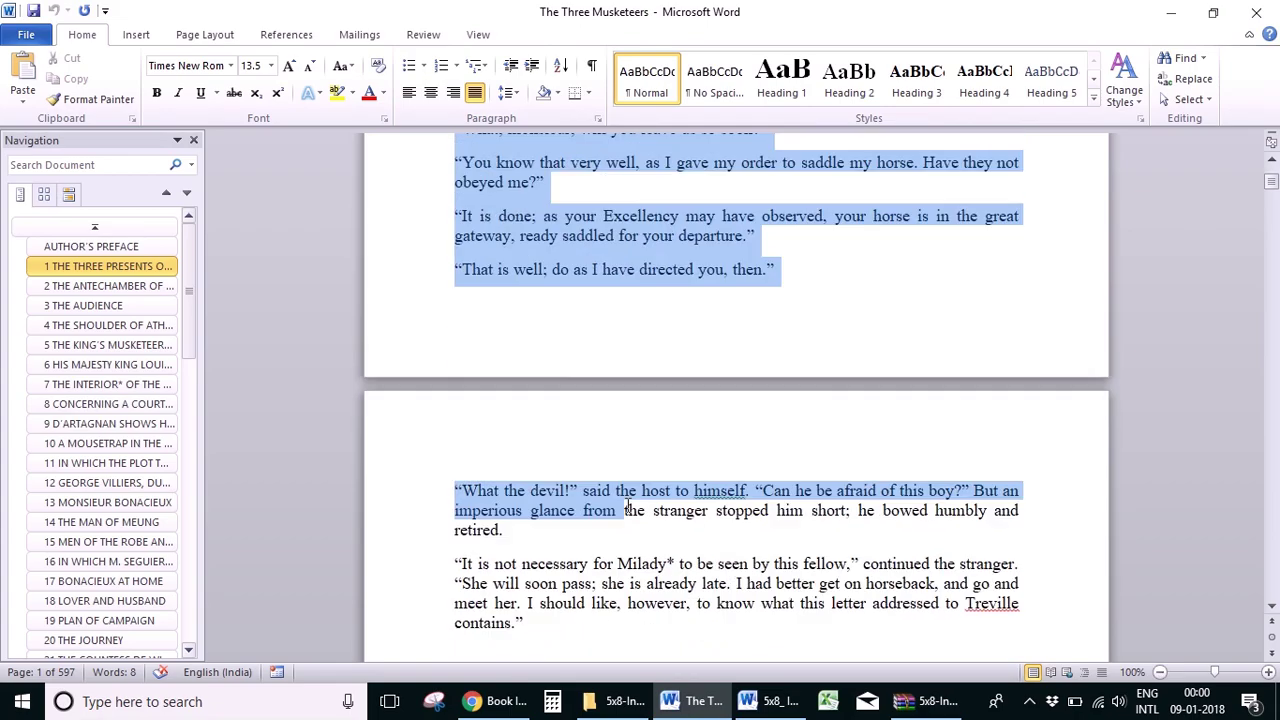
pyautogui.scroll(-4, 628, 503)
pyautogui.keyDown('shift'); pyautogui.click(628, 503); pyautogui.keyUp('shift')
pyautogui.scroll(-4, 628, 505)
pyautogui.keyDown('shift'); pyautogui.click(628, 505); pyautogui.keyUp('shift')
pyautogui.scroll(-4, 628, 505)
pyautogui.keyDown('shift'); pyautogui.click(628, 505); pyautogui.keyUp('shift')
pyautogui.scroll(-4, 628, 505)
pyautogui.keyDown('shift'); pyautogui.click(628, 505); pyautogui.keyUp('shift')
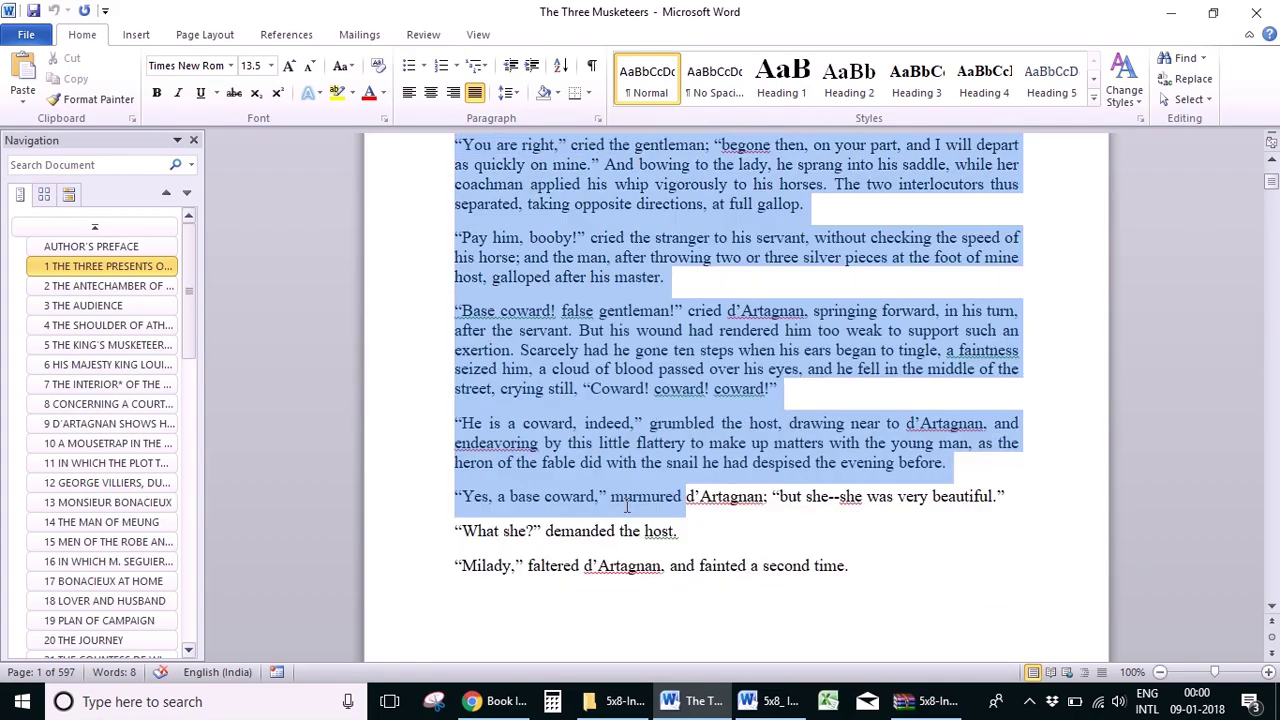
pyautogui.scroll(-4, 628, 505)
pyautogui.keyDown('shift'); pyautogui.click(628, 505); pyautogui.keyUp('shift')
pyautogui.scroll(-4, 628, 507)
pyautogui.keyDown('shift'); pyautogui.click(628, 507); pyautogui.keyUp('shift')
pyautogui.scroll(-4, 628, 507)
pyautogui.keyDown('shift'); pyautogui.click(628, 507); pyautogui.keyUp('shift')
pyautogui.scroll(-4, 628, 507)
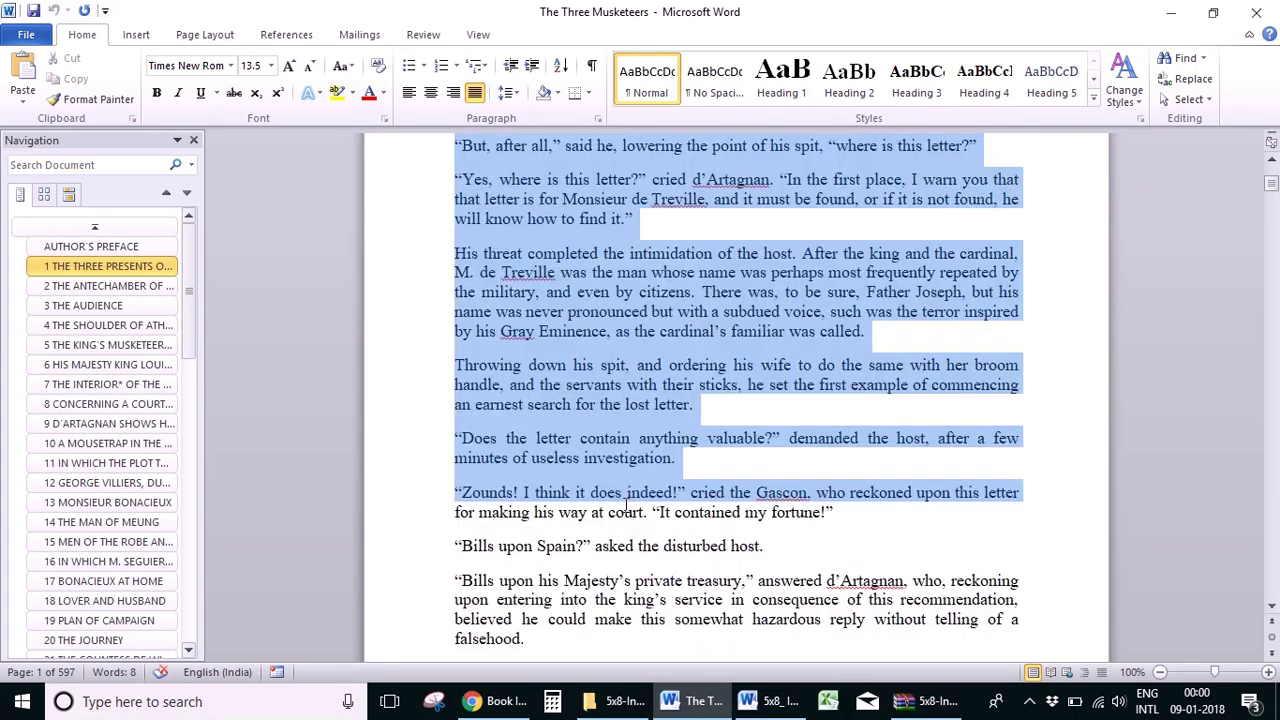
pyautogui.keyDown('shift'); pyautogui.click(628, 507); pyautogui.keyUp('shift')
pyautogui.scroll(-4, 628, 507)
pyautogui.scroll(-4, 626, 507)
pyautogui.keyDown('shift'); pyautogui.click(626, 507); pyautogui.keyUp('shift')
pyautogui.scroll(-4, 626, 507)
pyautogui.keyDown('shift'); pyautogui.click(626, 507); pyautogui.keyUp('shift')
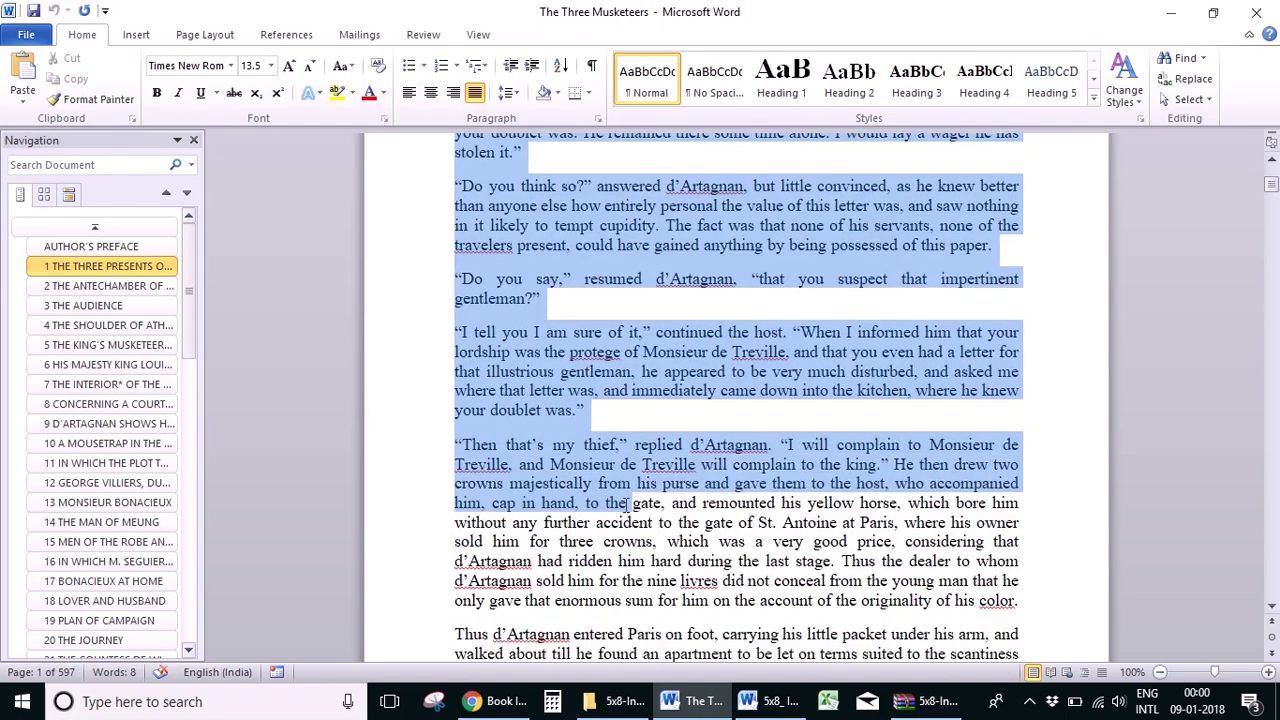
pyautogui.scroll(-4, 626, 507)
pyautogui.keyDown('shift'); pyautogui.click(626, 507); pyautogui.keyUp('shift')
pyautogui.scroll(-4, 626, 507)
pyautogui.keyDown('shift'); pyautogui.click(626, 507); pyautogui.keyUp('shift')
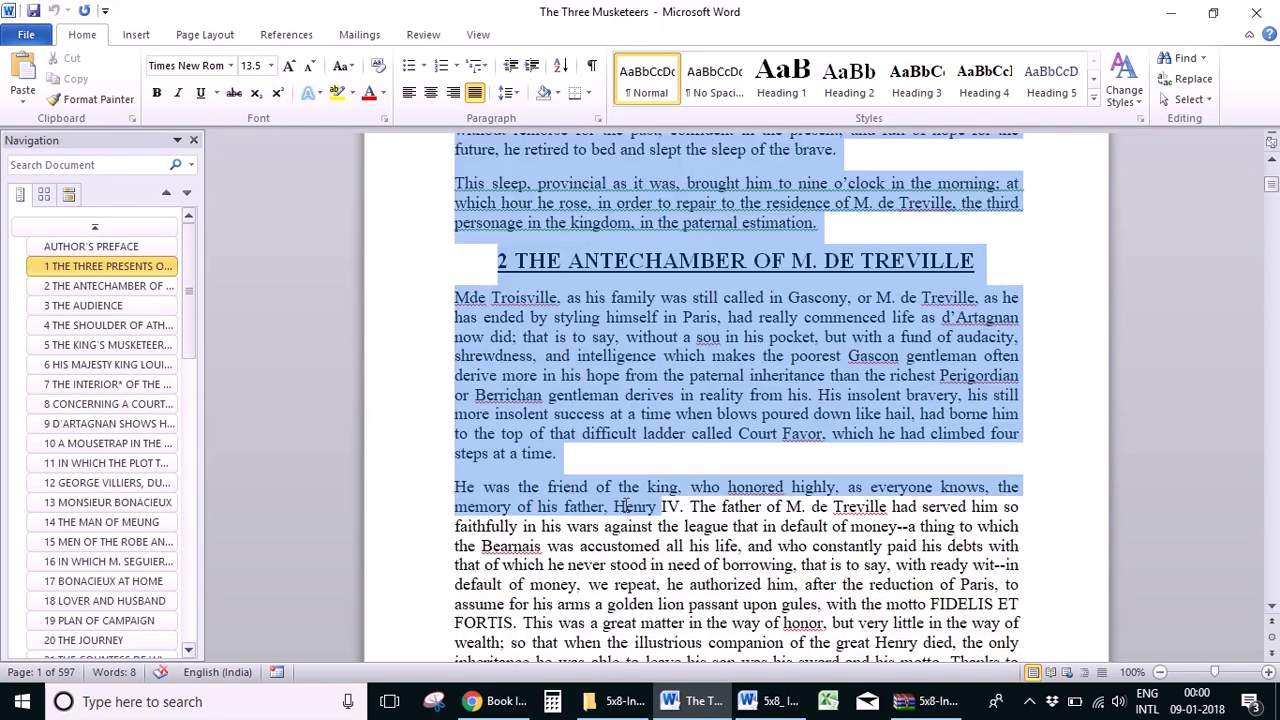
pyautogui.keyDown('shift'); pyautogui.click(816, 230); pyautogui.keyUp('shift')
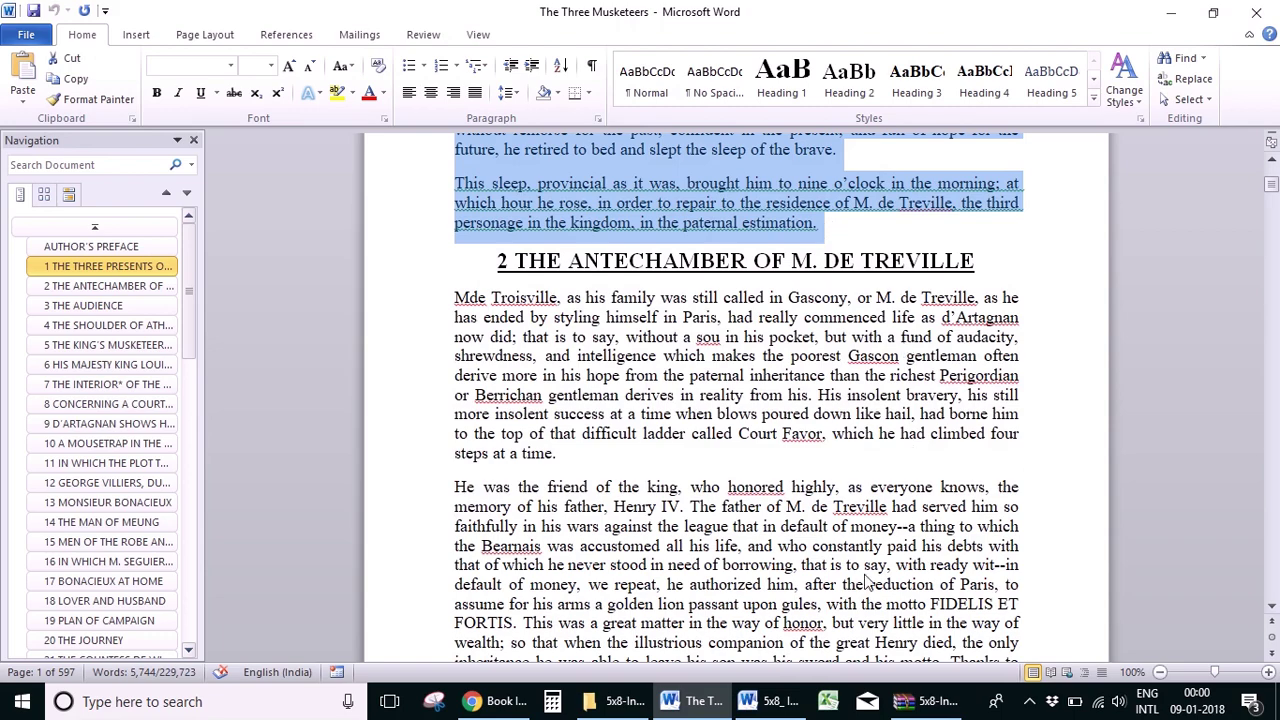
# Step: Paste the copied chapter text under the first chapter heading in the interior template and remove the empty line below that heading
pyautogui.click(772, 701)
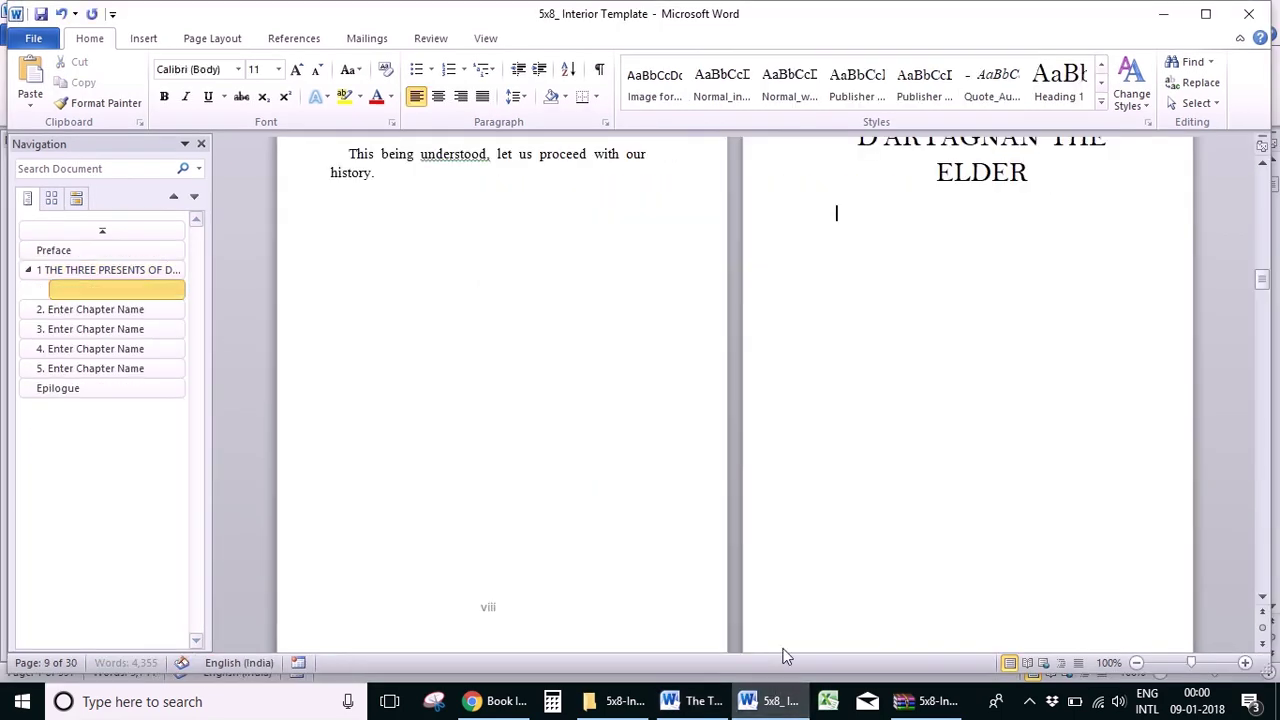
pyautogui.hotkey('ctrl', 'v')
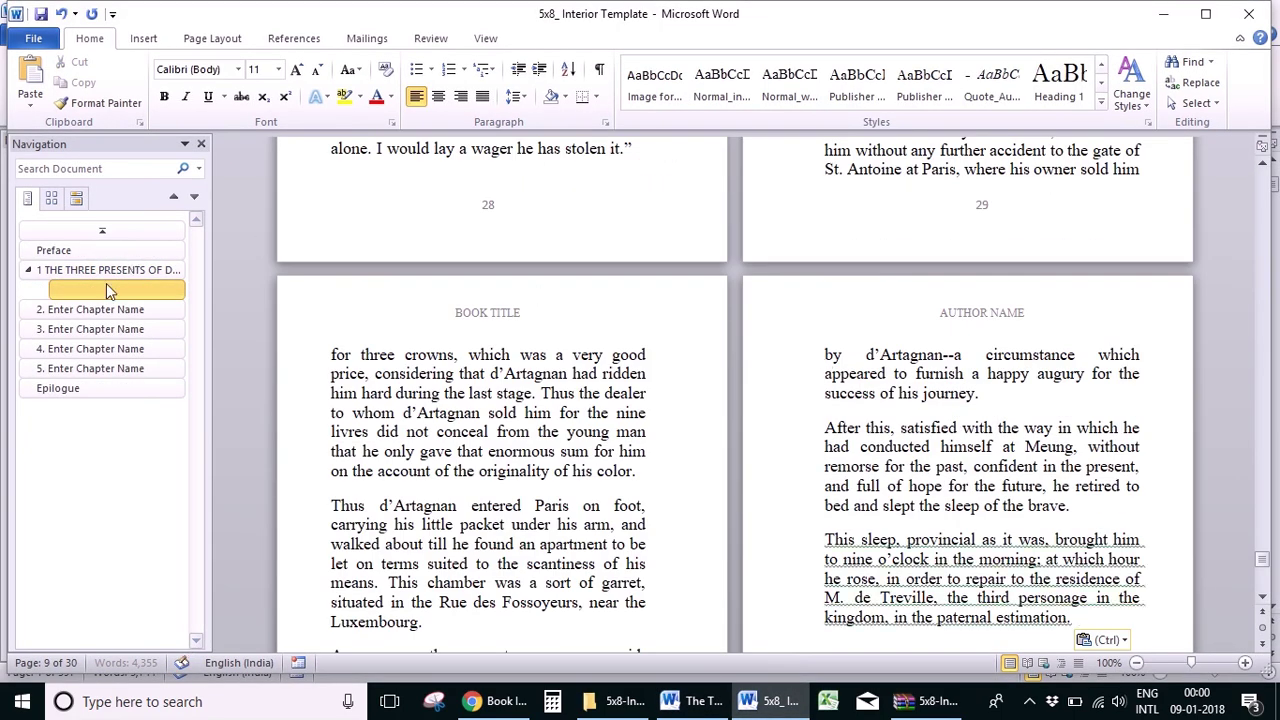
pyautogui.click(106, 287)
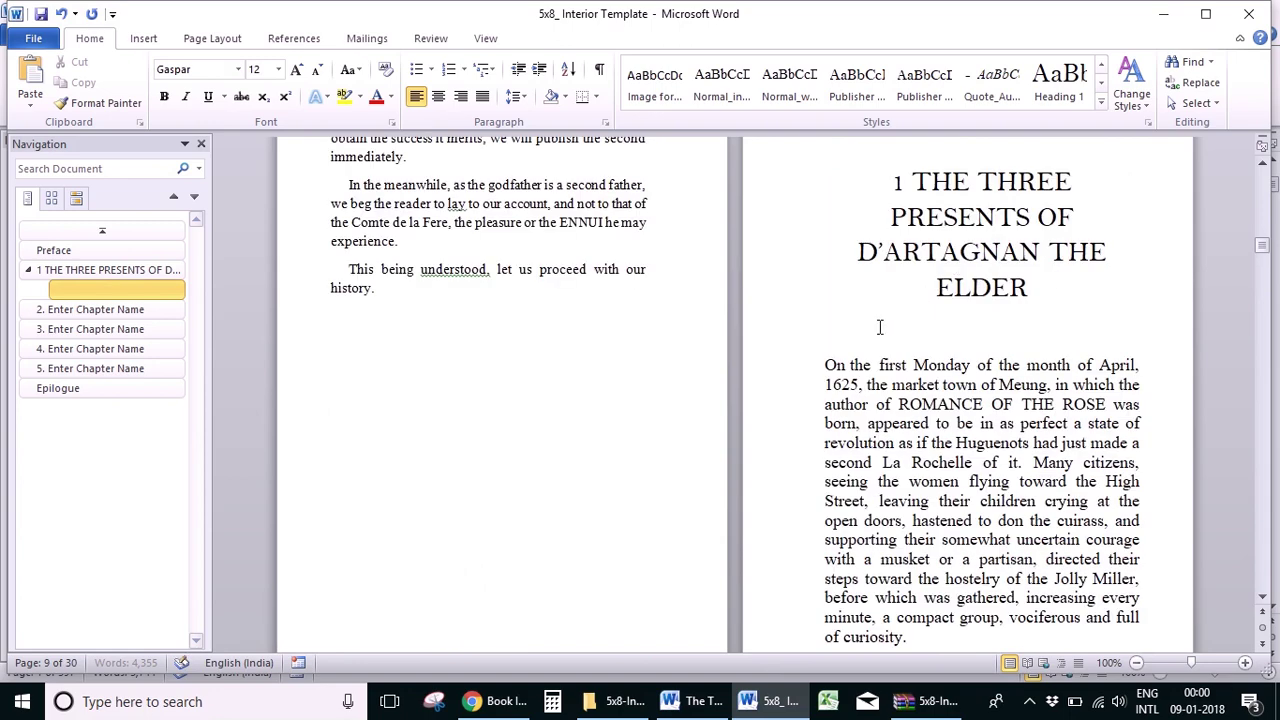
pyautogui.press('Delete')
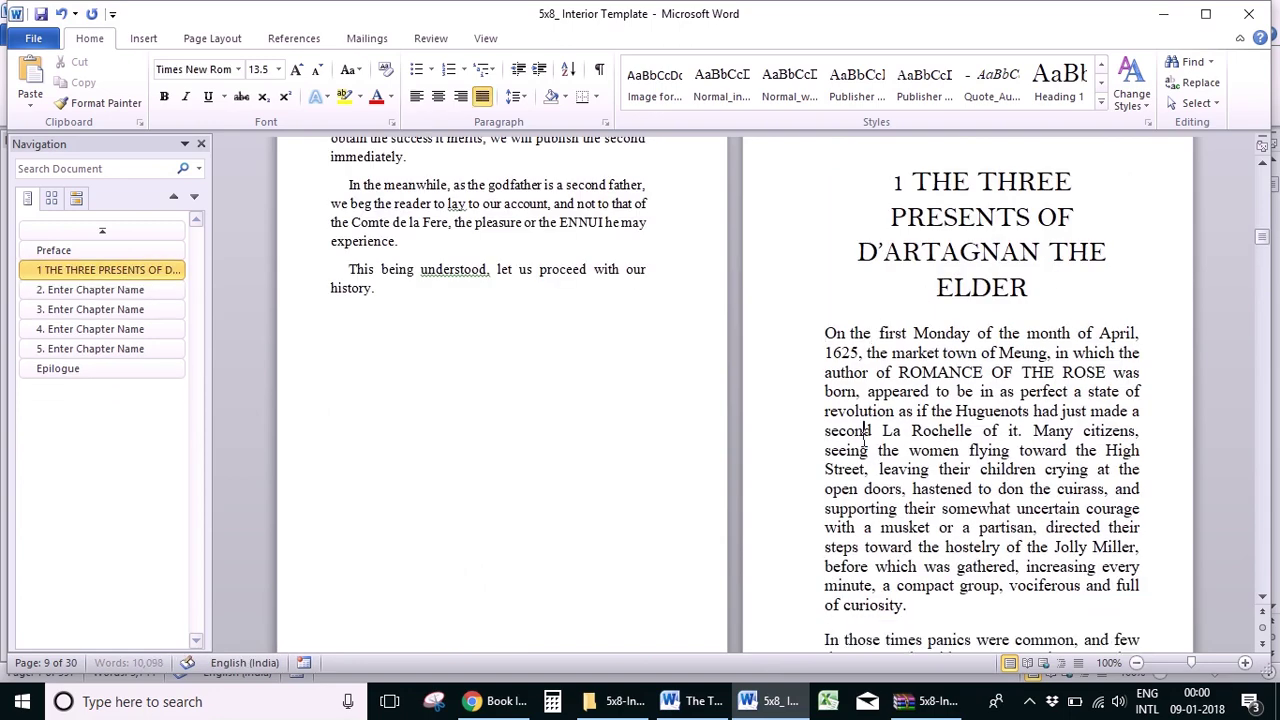
# Step: Apply the unindented "Normal_w..." style to chapter 1's opening paragraph, "On the first Monday of the month of April, 1625"
pyautogui.click(823, 332)
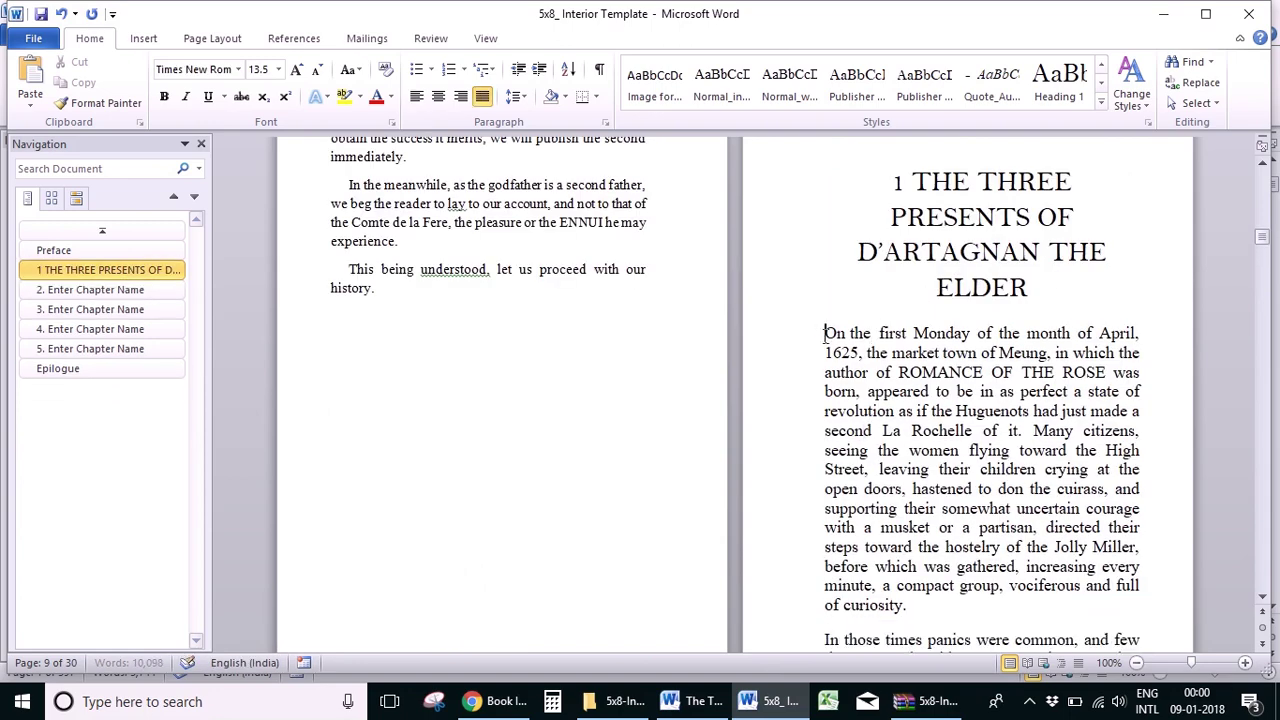
pyautogui.keyDown('shift'); pyautogui.click(910, 605); pyautogui.keyUp('shift')
pyautogui.click(793, 91)
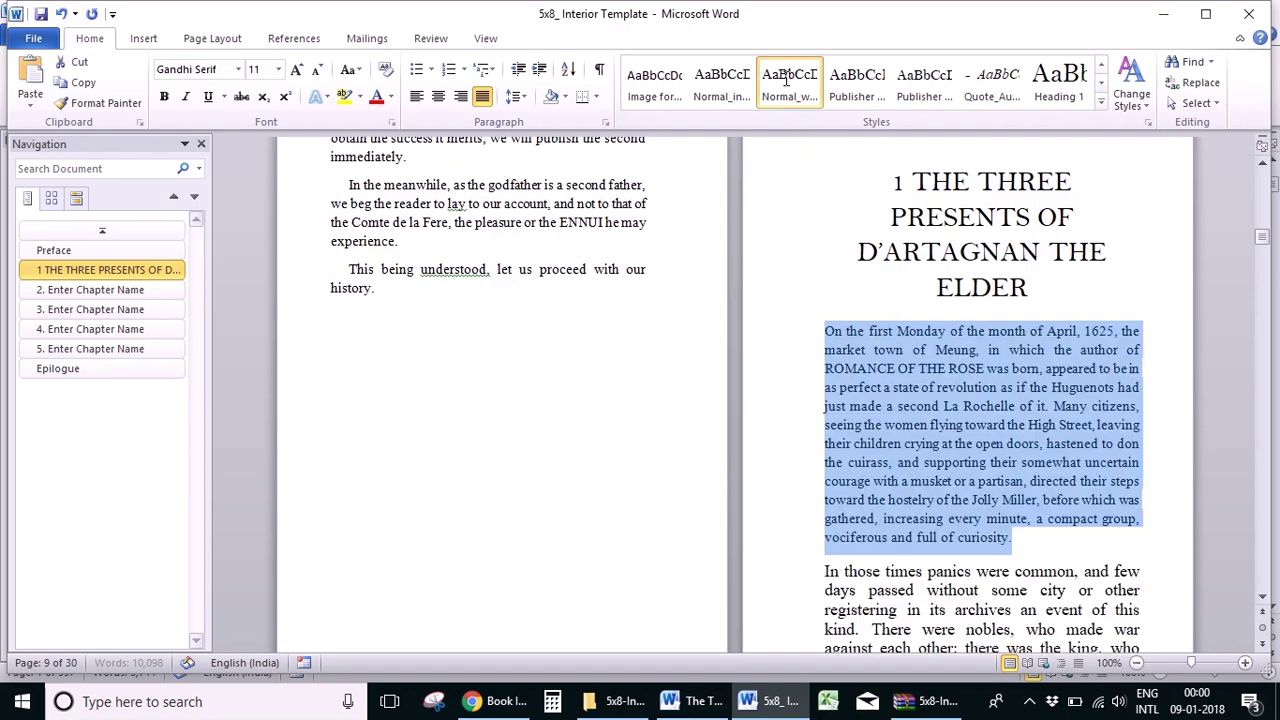
pyautogui.click(967, 480)
# Step: Apply the indented "Normal_in..." style to the rest of chapter 1, from "In those times panics were common" through "in the paternal estimation."
pyautogui.scroll(-3, 937, 400)
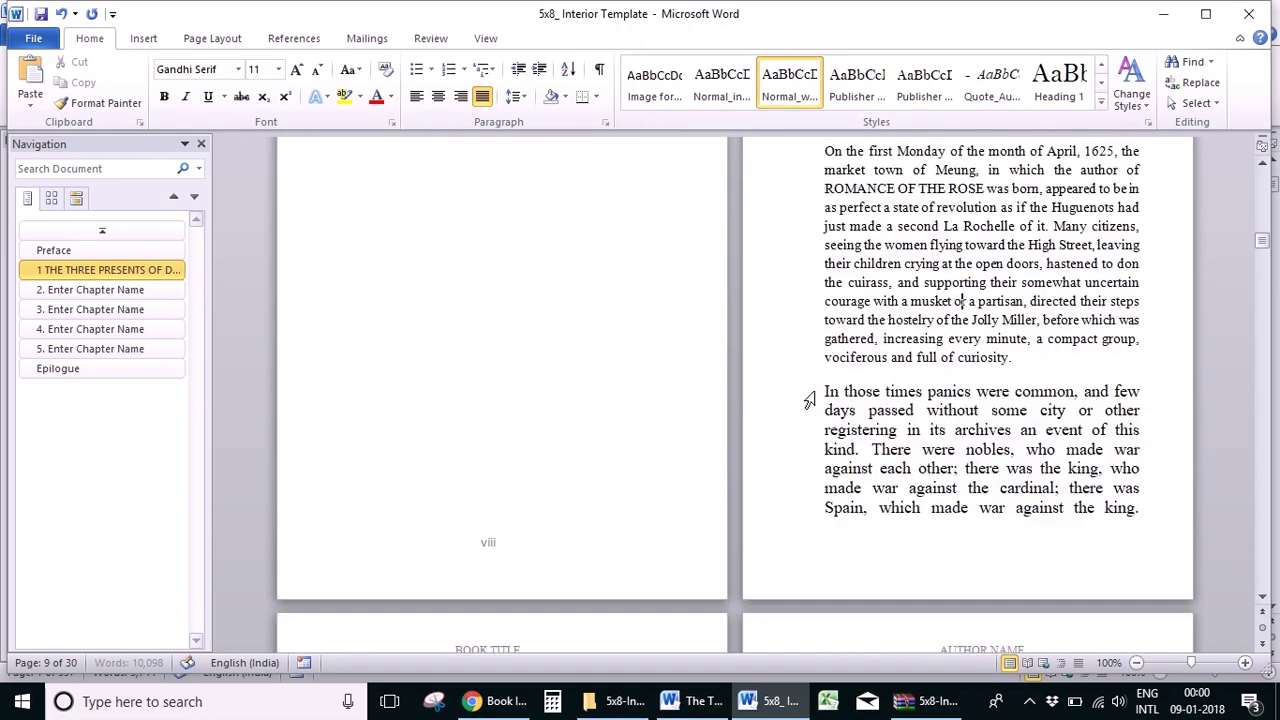
pyautogui.click(823, 391)
pyautogui.keyDown('shift'); pyautogui.click(931, 580); pyautogui.keyUp('shift')
pyautogui.scroll(-5, 931, 580)
pyautogui.keyDown('shift'); pyautogui.click(930, 585); pyautogui.keyUp('shift')
pyautogui.scroll(-20, 930, 585)
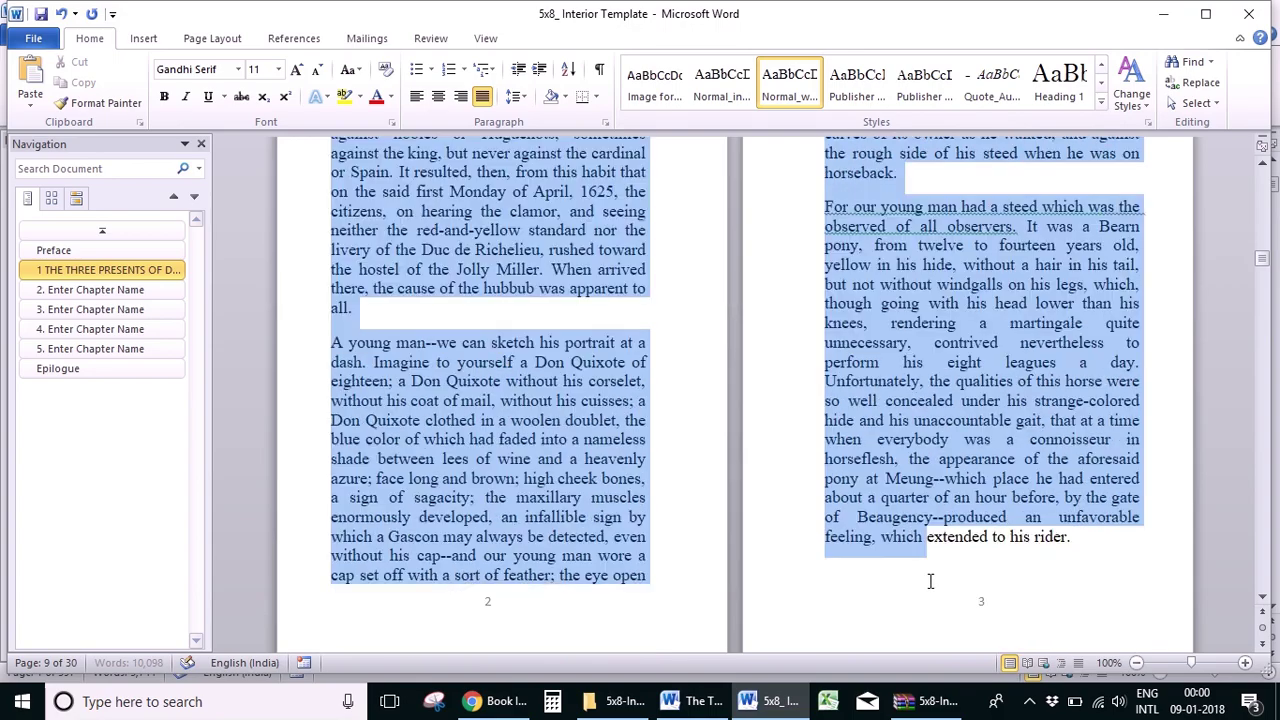
pyautogui.keyDown('shift'); pyautogui.click(930, 582); pyautogui.keyUp('shift')
pyautogui.scroll(-20, 930, 582)
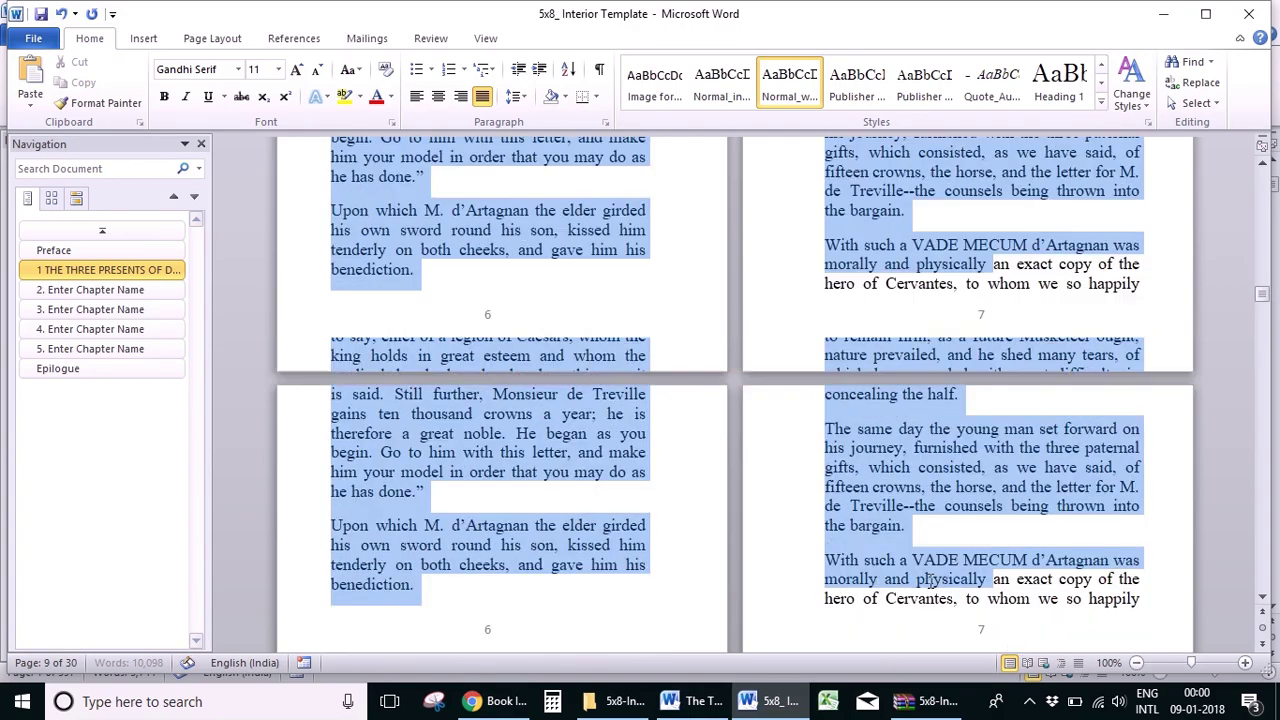
pyautogui.keyDown('shift'); pyautogui.click(930, 580); pyautogui.keyUp('shift')
pyautogui.scroll(-20, 930, 582)
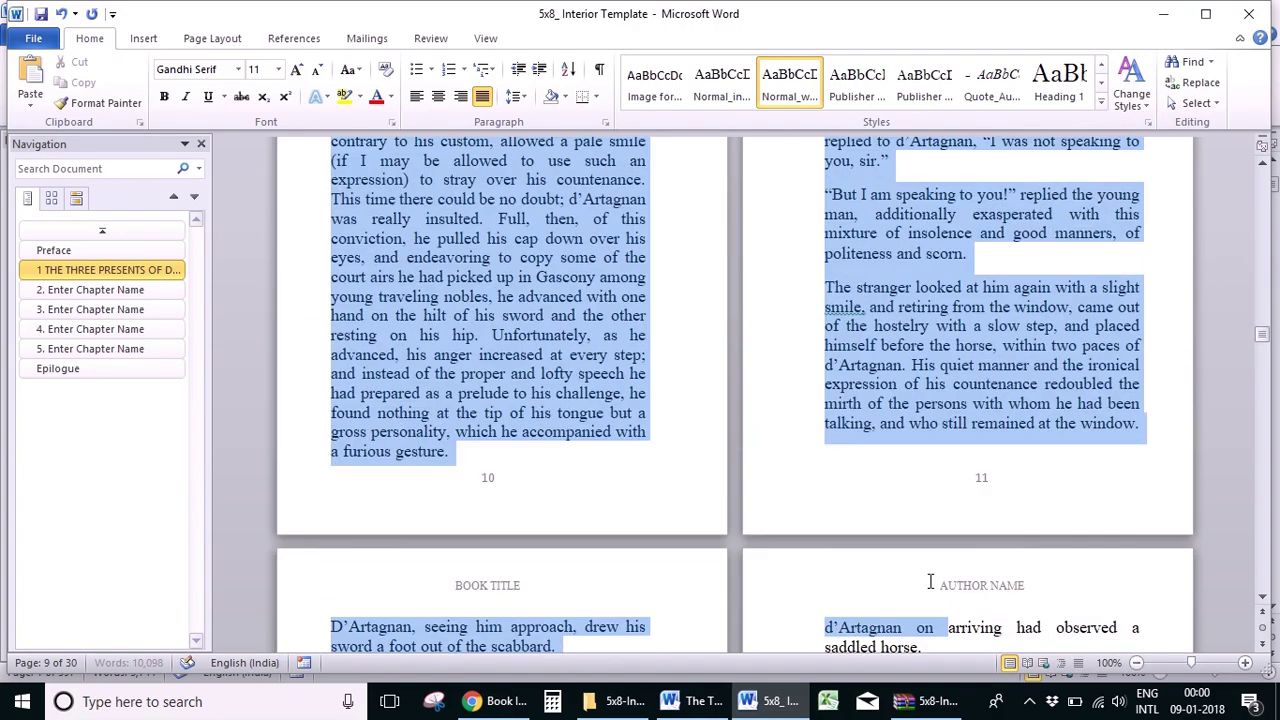
pyautogui.keyDown('shift'); pyautogui.click(930, 582); pyautogui.keyUp('shift')
pyautogui.scroll(-20, 930, 582)
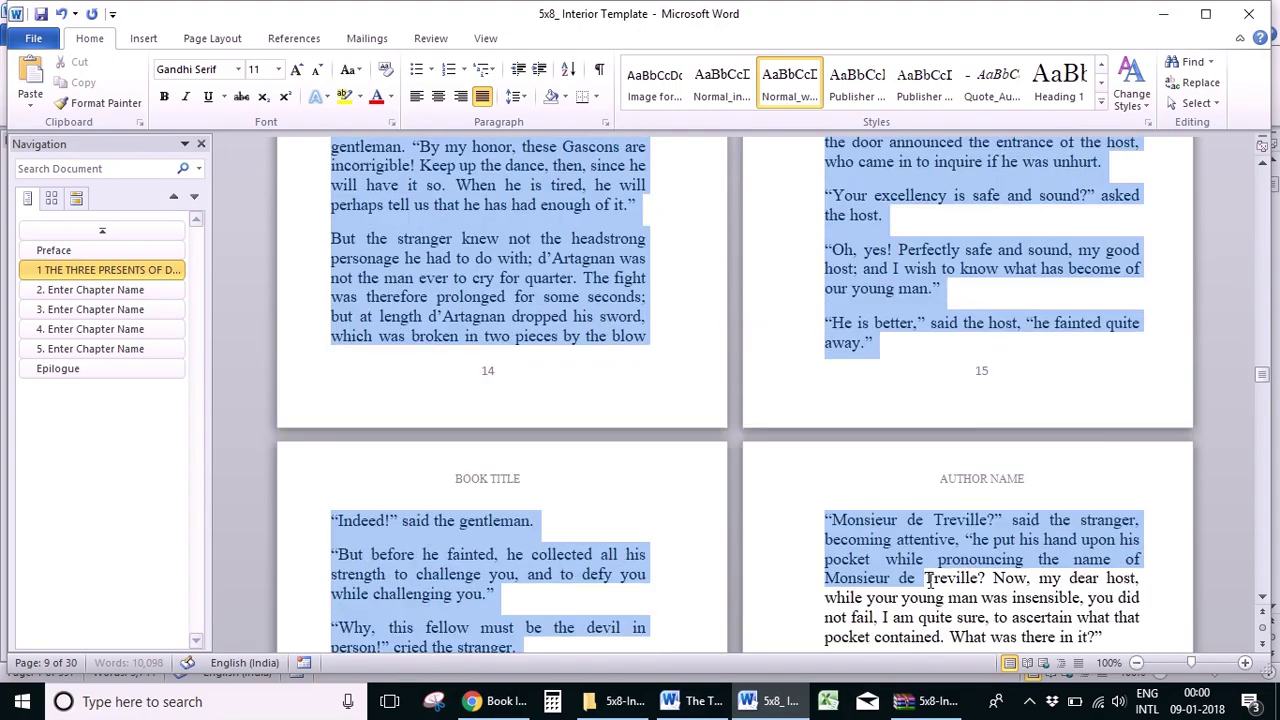
pyautogui.keyDown('shift'); pyautogui.click(930, 580); pyautogui.keyUp('shift')
pyautogui.scroll(-20, 930, 582)
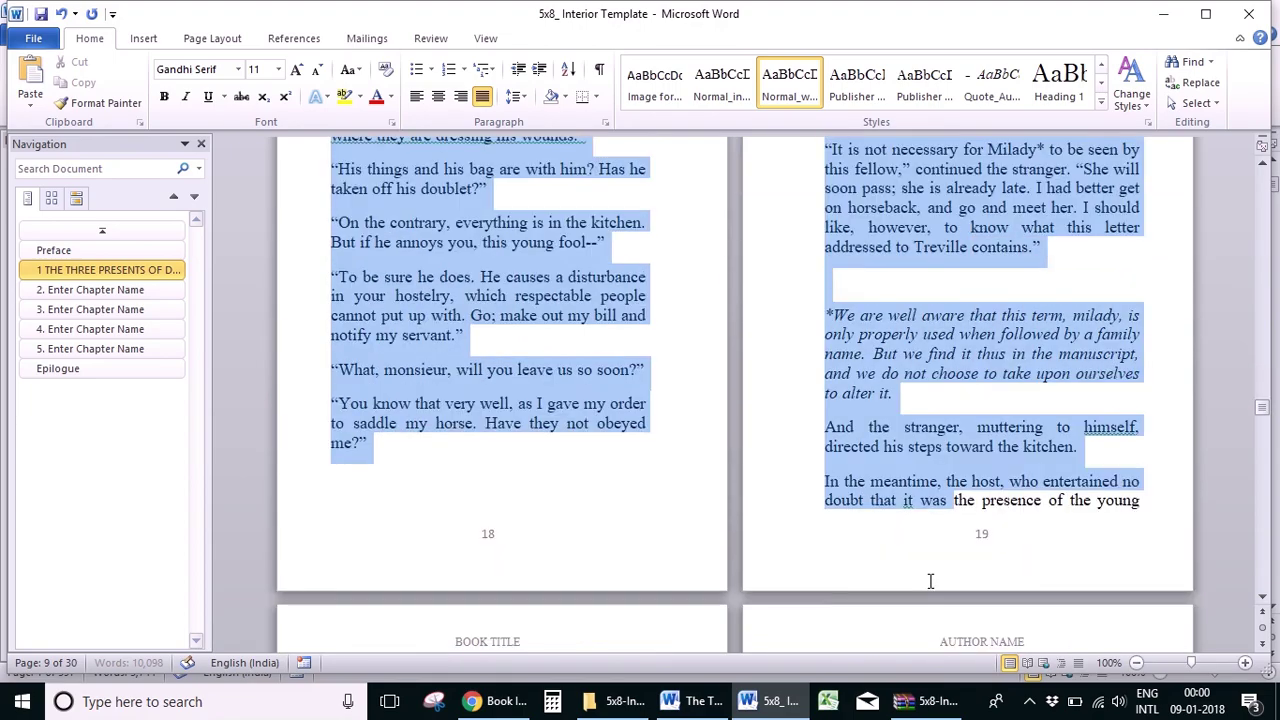
pyautogui.keyDown('shift'); pyautogui.click(930, 580); pyautogui.keyUp('shift')
pyautogui.scroll(-20, 930, 582)
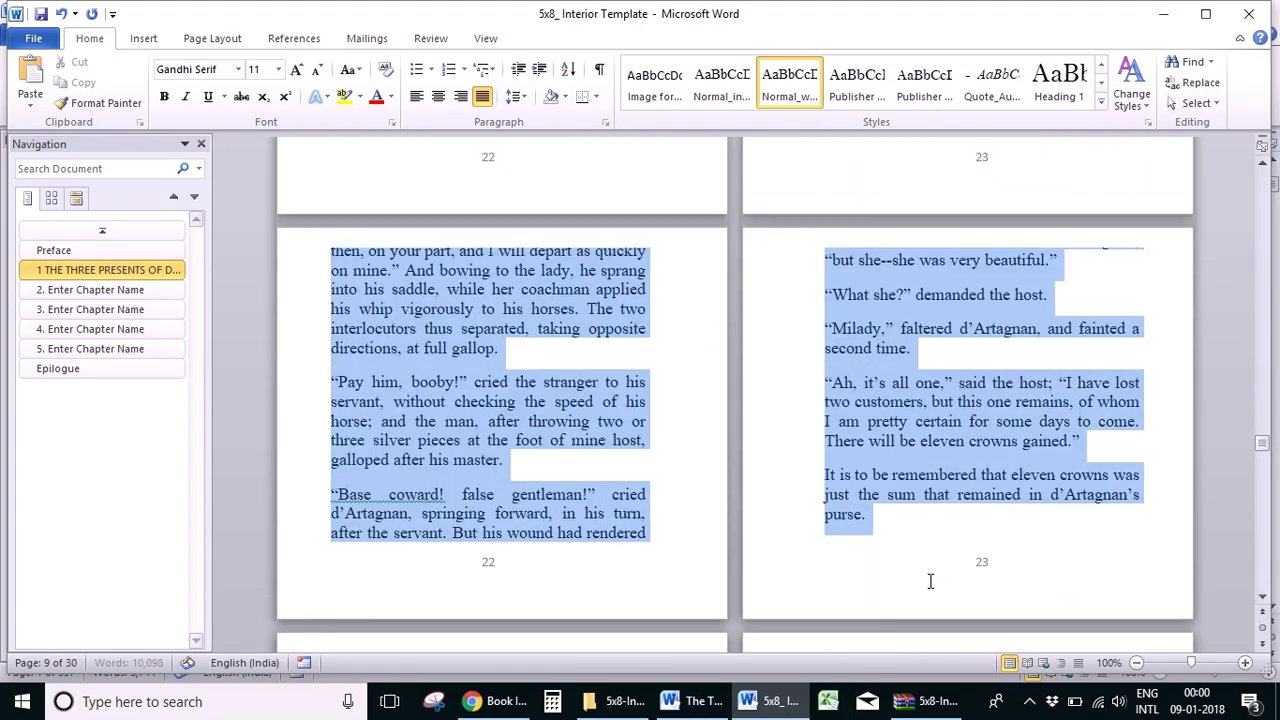
pyautogui.keyDown('shift'); pyautogui.click(930, 580); pyautogui.keyUp('shift')
pyautogui.scroll(-20, 930, 582)
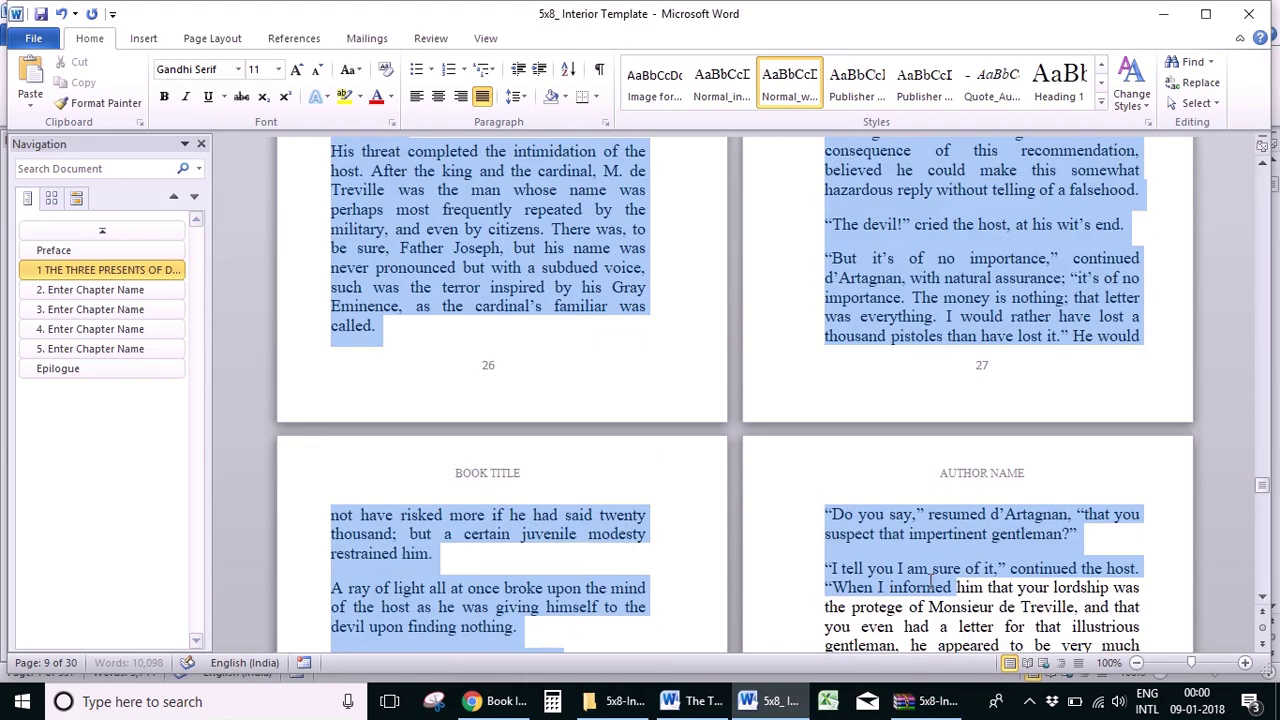
pyautogui.keyDown('shift'); pyautogui.click(930, 580); pyautogui.keyUp('shift')
pyautogui.scroll(-3, 930, 581)
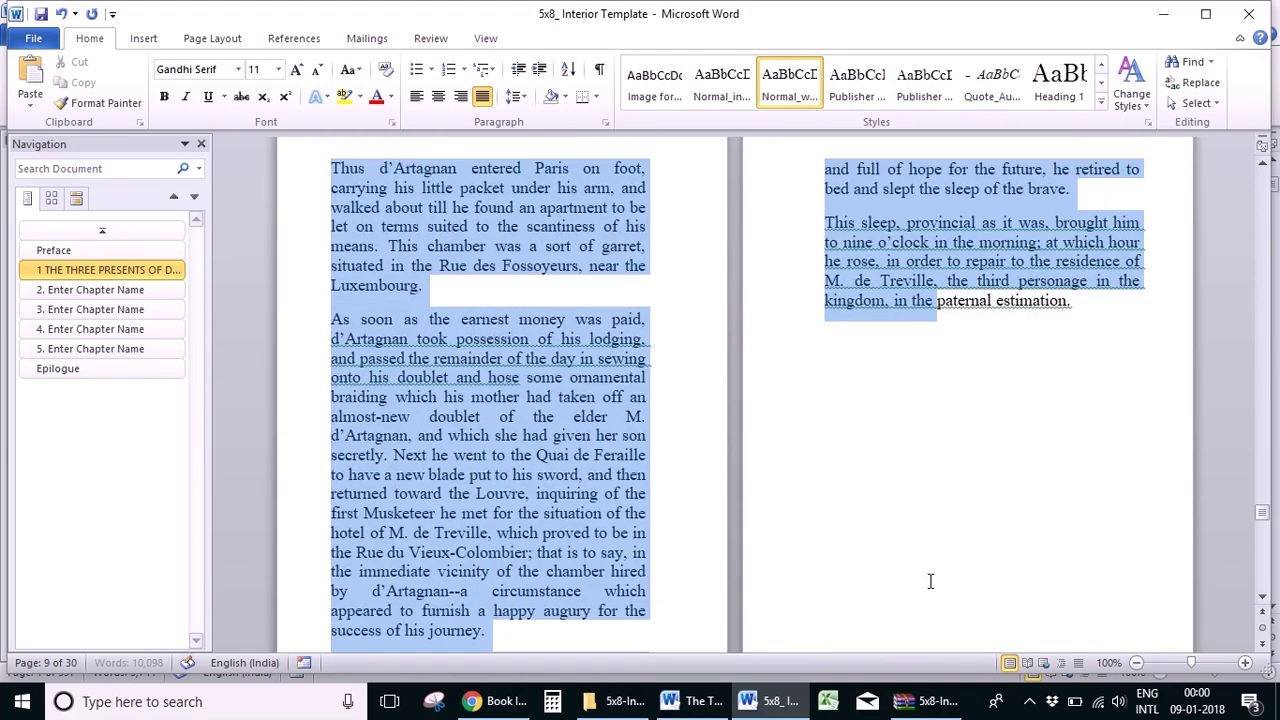
pyautogui.keyDown('shift'); pyautogui.click(1121, 318); pyautogui.keyUp('shift')
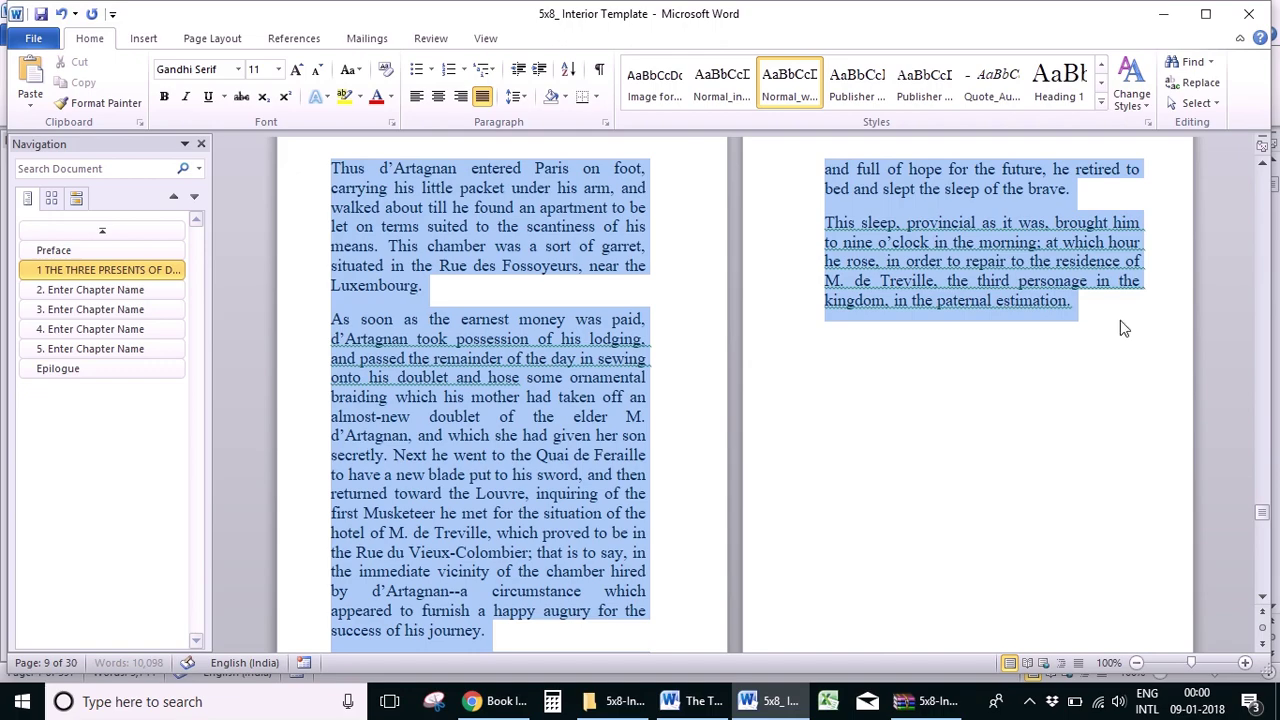
pyautogui.click(730, 95)
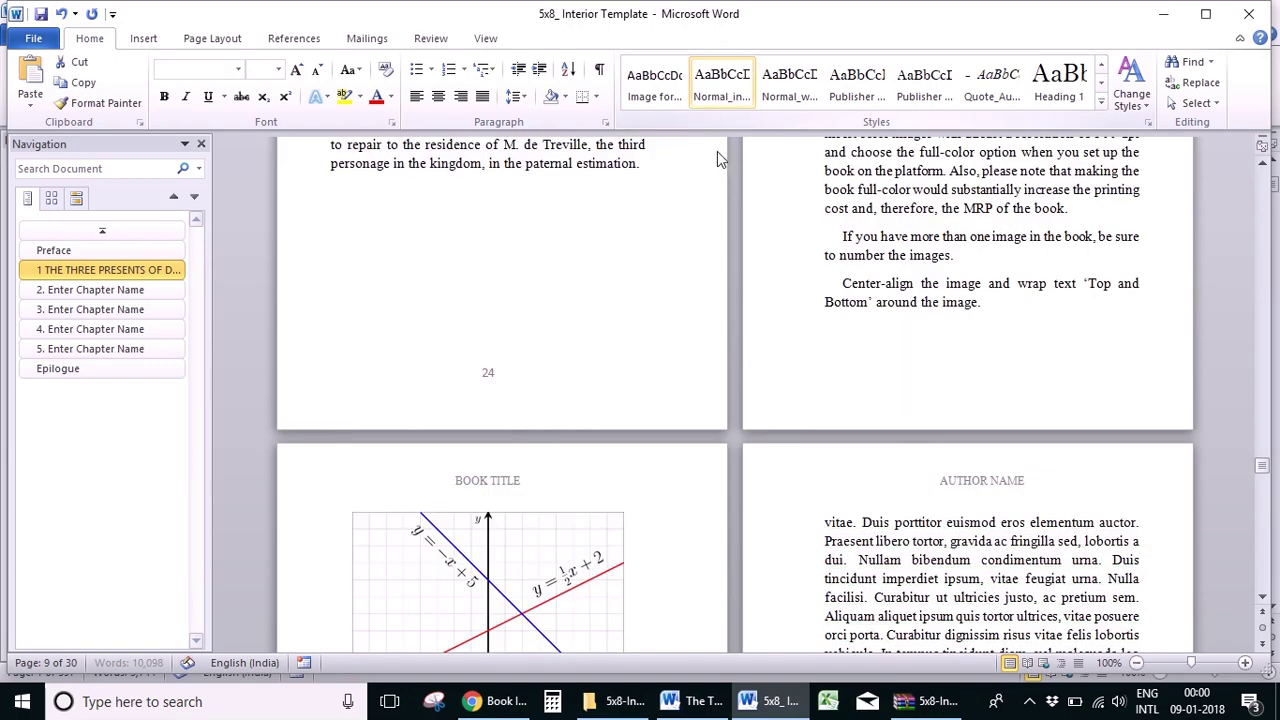
pyautogui.scroll(12, 590, 280)
pyautogui.scroll(-3, 590, 280)
pyautogui.click(517, 372)
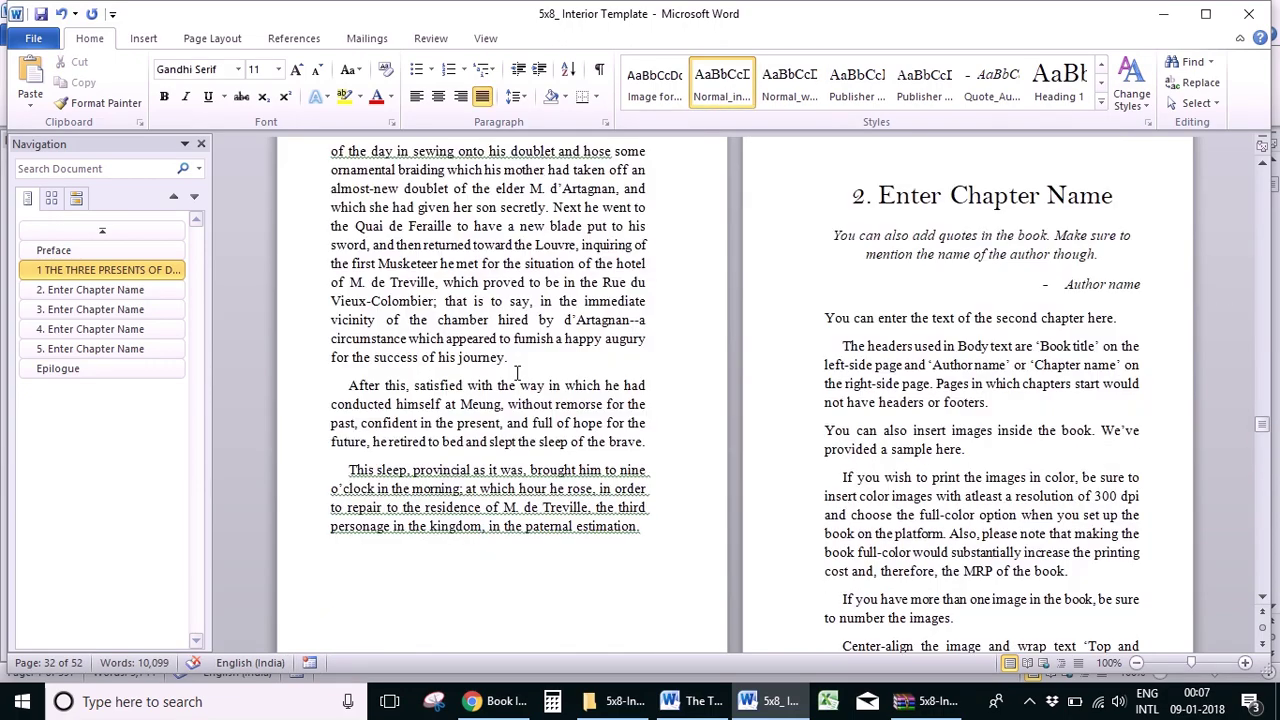
# Step: Insert a footnote reference directly after "Milady", before its asterisk, in the chapter 1 paragraph beginning "It is not necessary for Milady"
pyautogui.scroll(15, 517, 372)
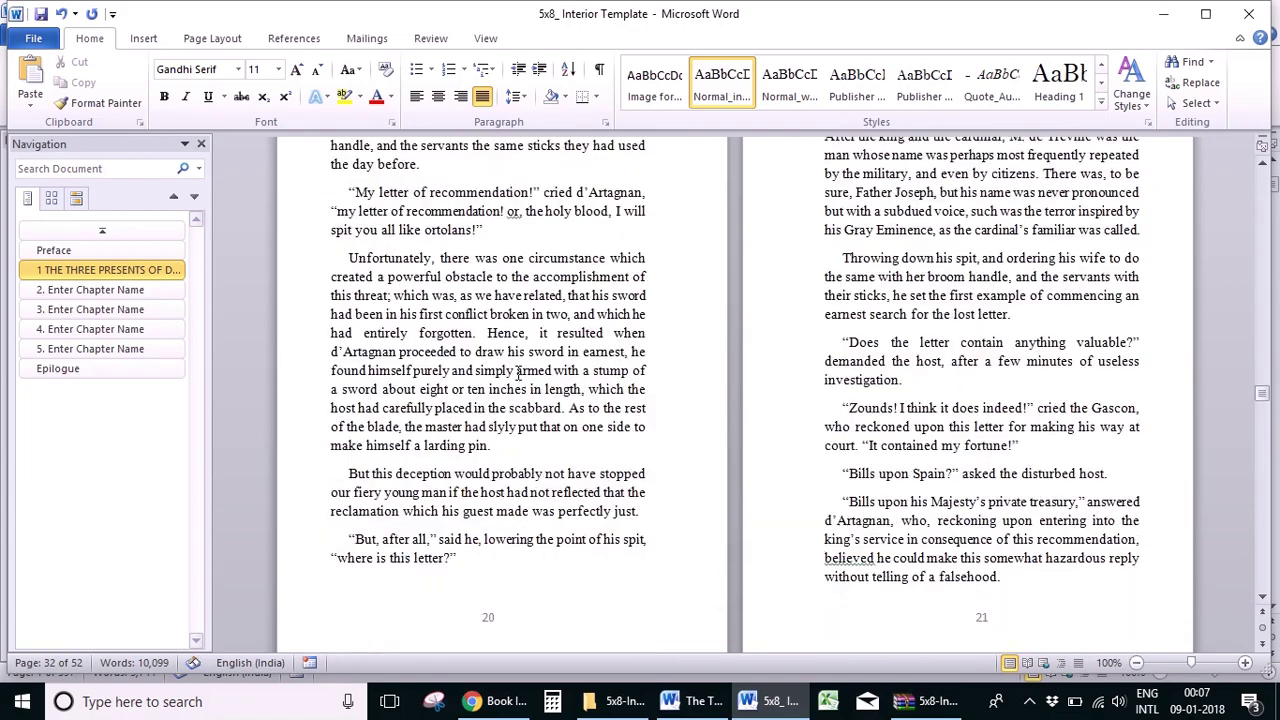
pyautogui.scroll(-15, 517, 372)
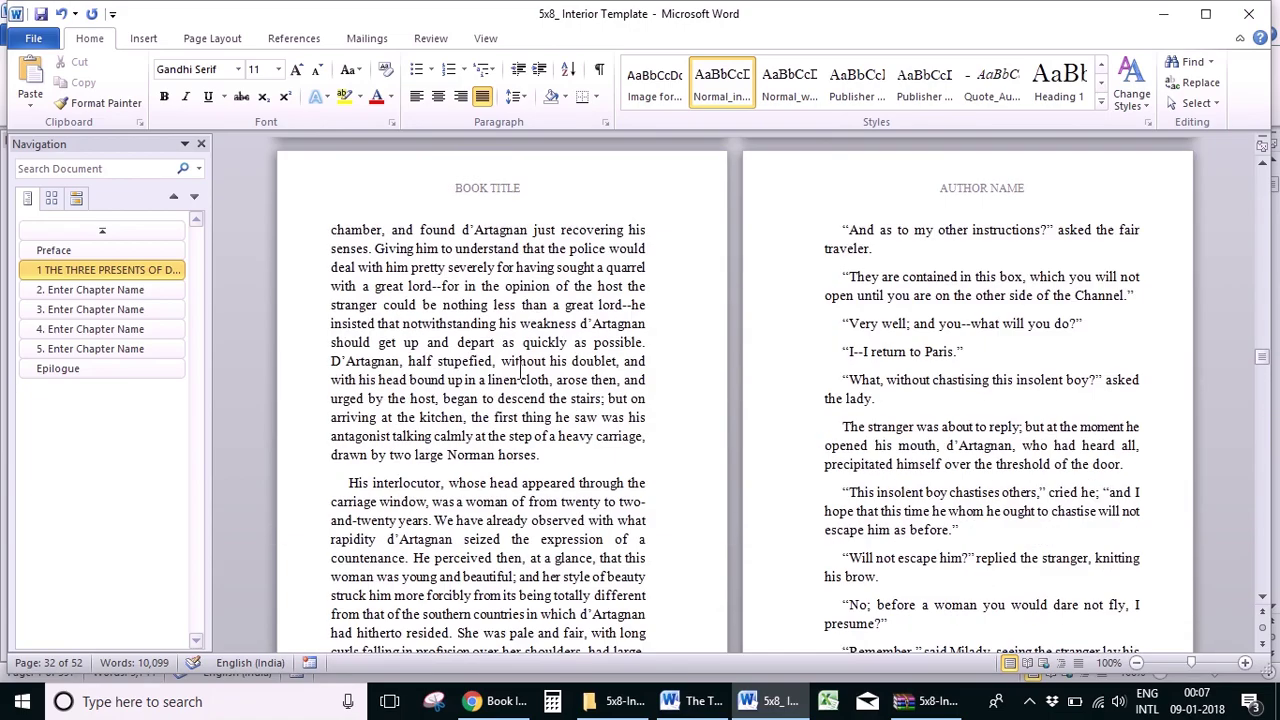
pyautogui.scroll(8, 519, 370)
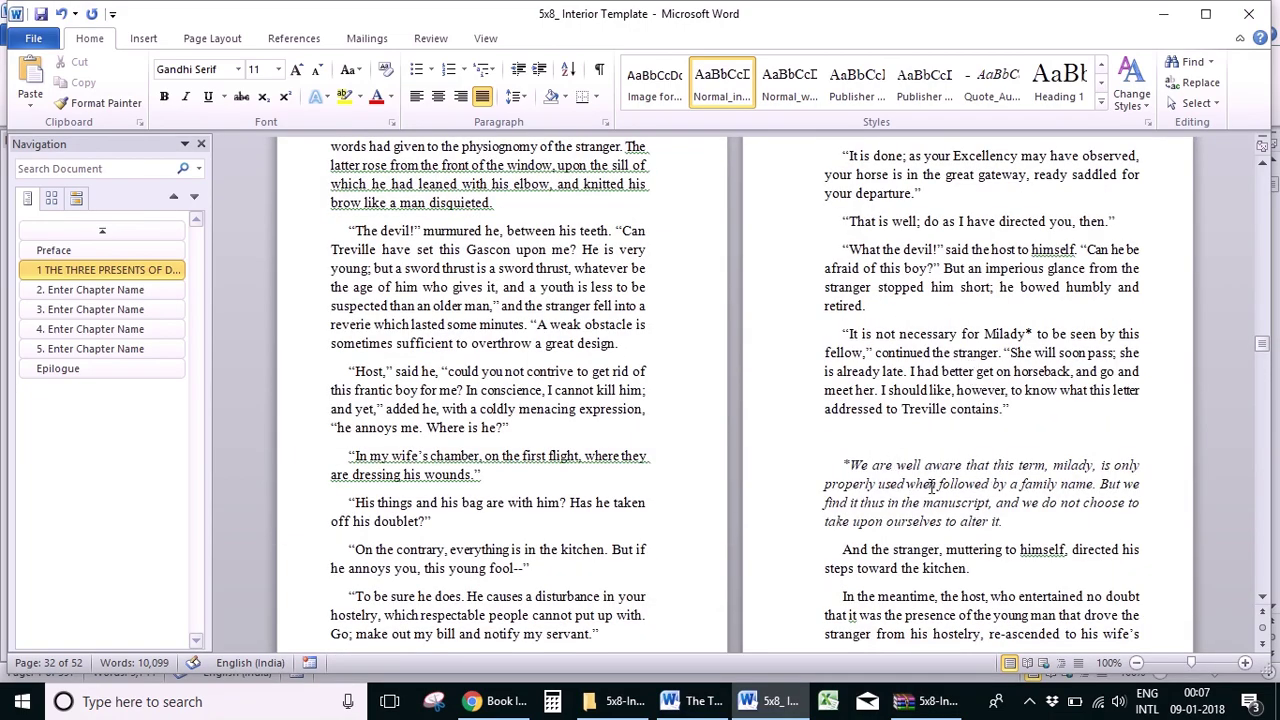
pyautogui.scroll(-3, 950, 461)
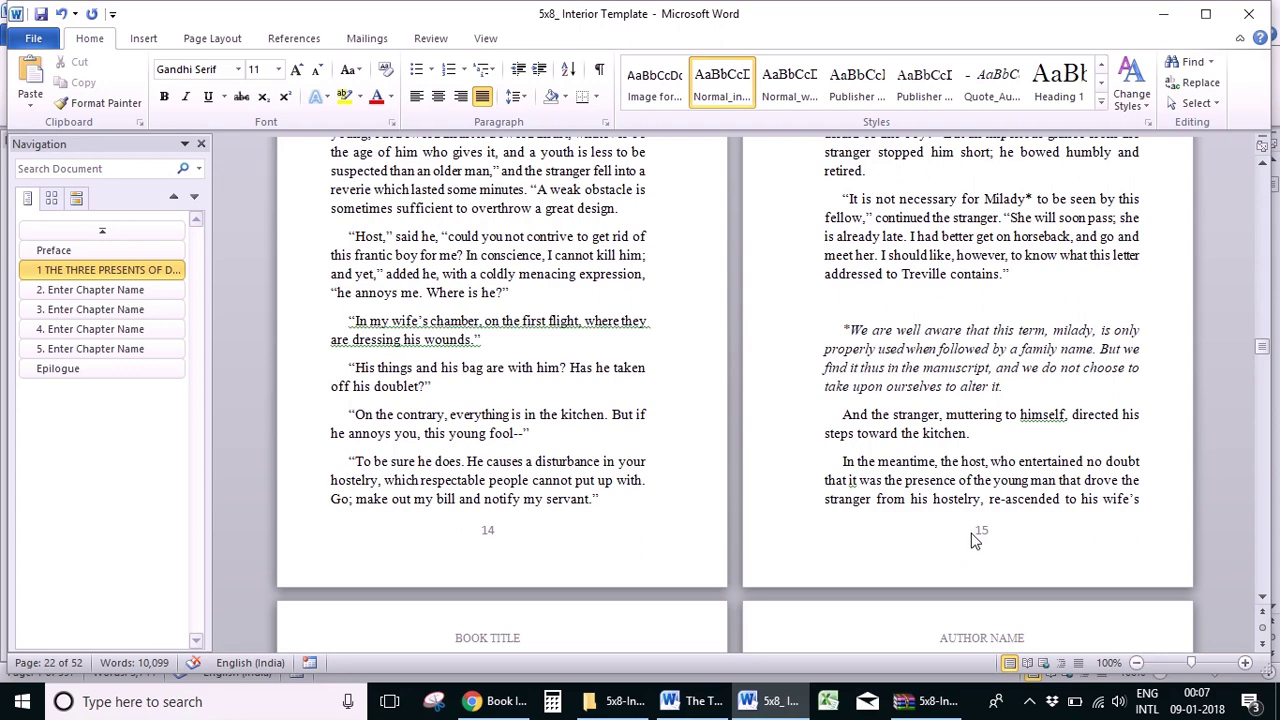
pyautogui.click(1029, 200)
pyautogui.click(292, 38)
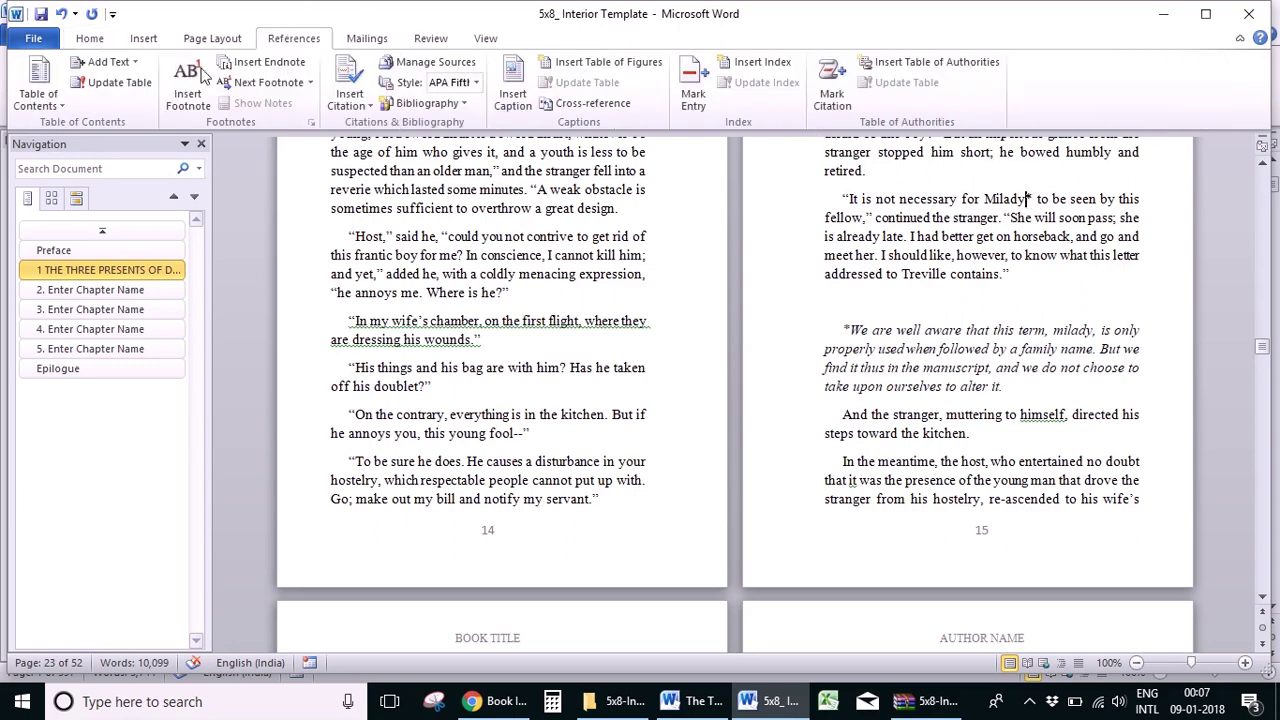
pyautogui.click(188, 88)
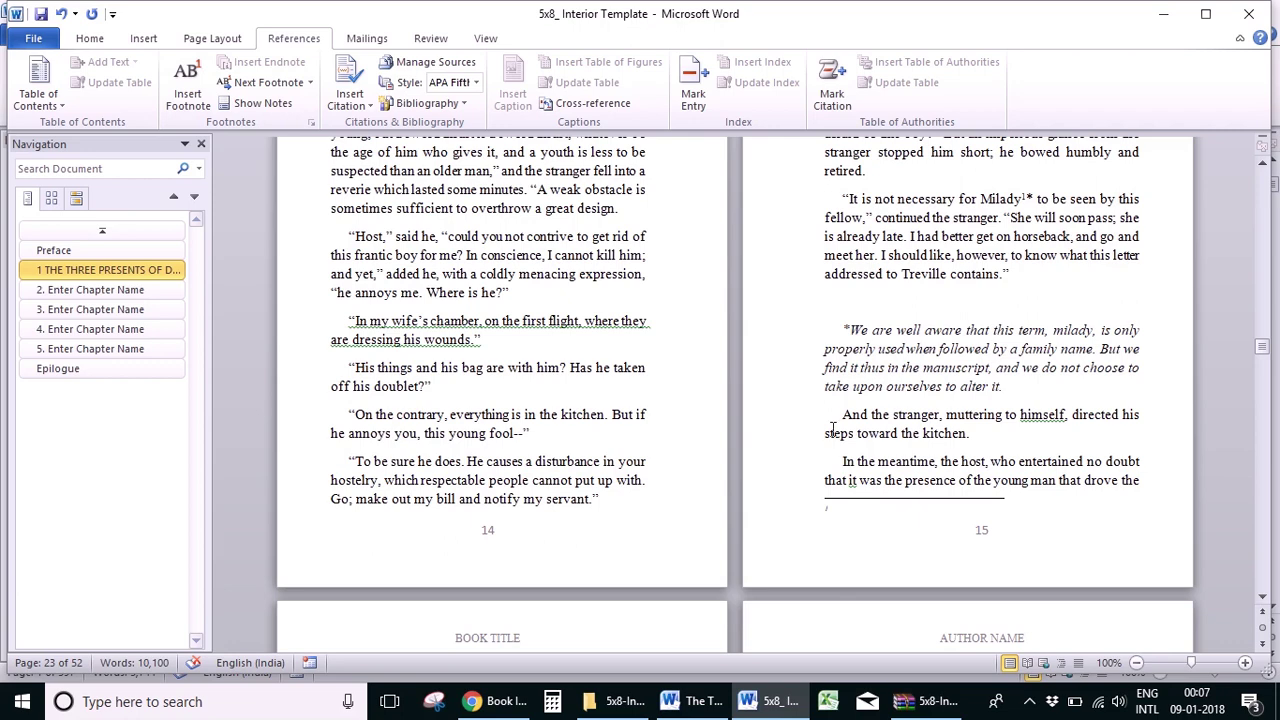
# Step: Move the italic note beginning "*We are well aware that this term, milady" from the body into footnote 1, removing the empty line below it
pyautogui.click(844, 328)
pyautogui.keyDown('shift'); pyautogui.click(993, 380); pyautogui.keyUp('shift')
pyautogui.press('Delete')
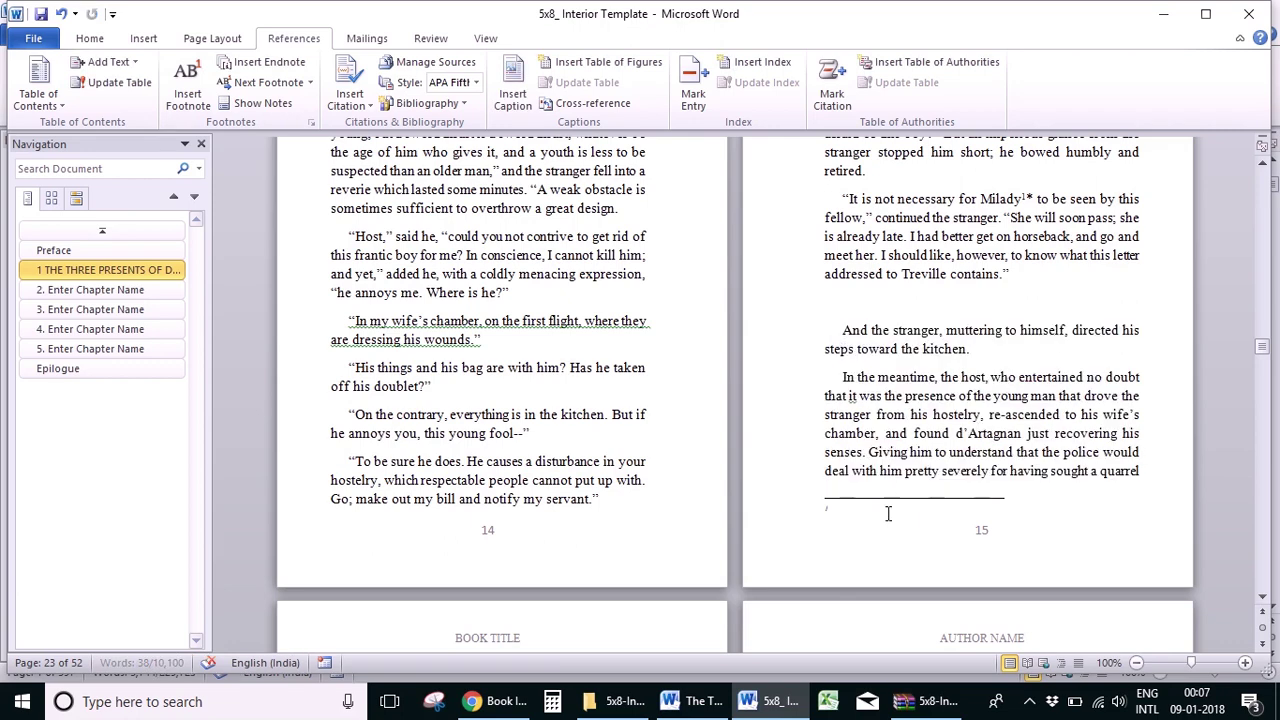
pyautogui.click(862, 516)
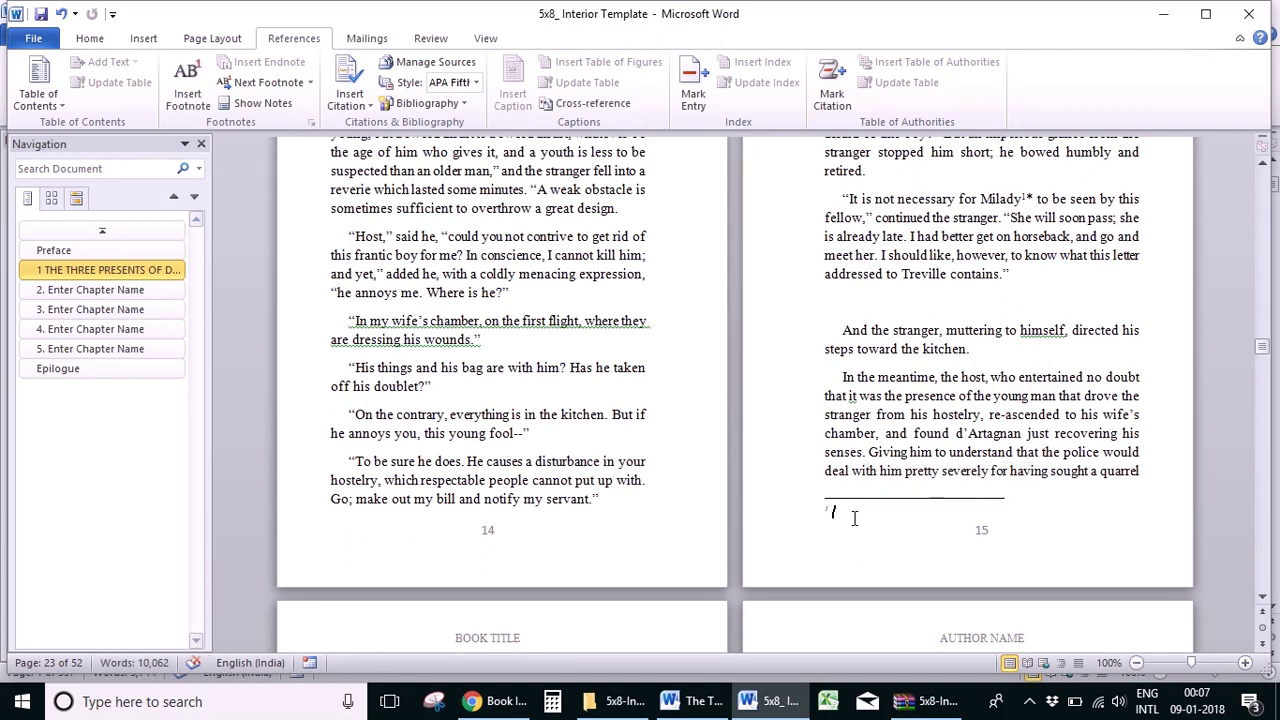
pyautogui.write('*We are well aware that this term, milady, is only properly used when followed by a family name. But we find it thus in the manuscript, and we do not choose to take upon ourselves to alter it.')
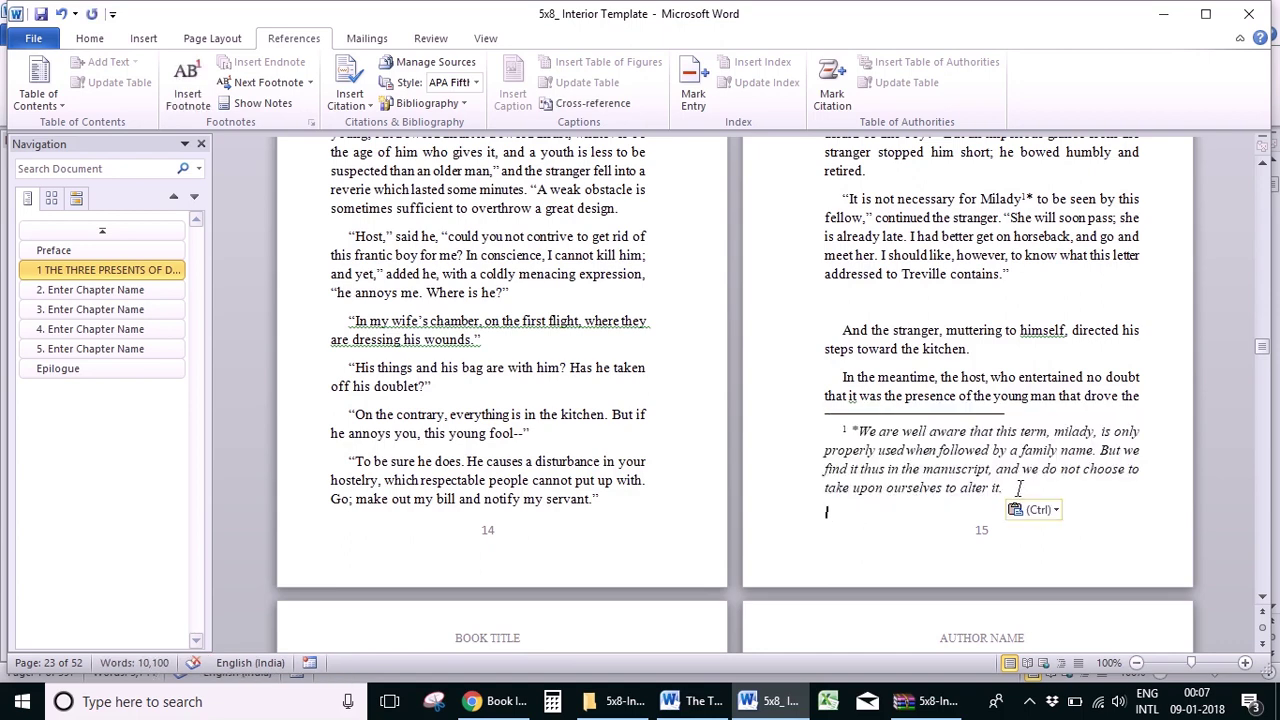
pyautogui.press('BackSpace')
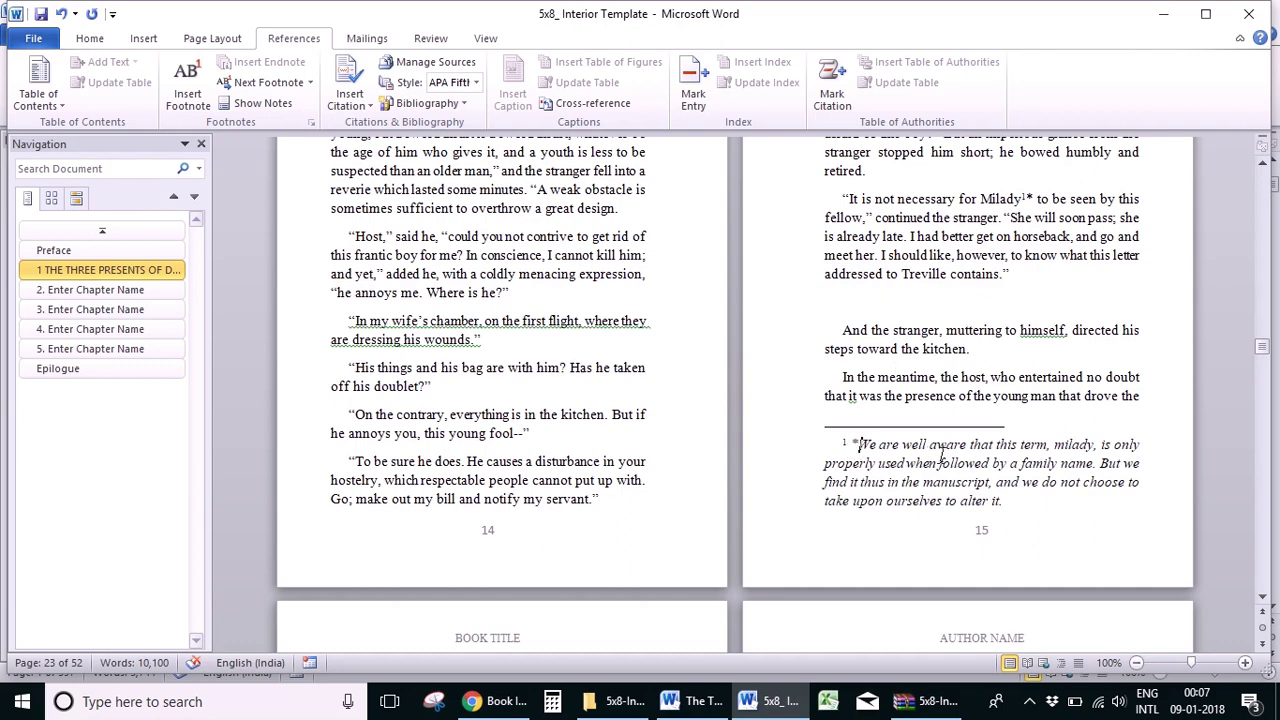
# Step: Delete the asterisk before the footnote 1 text and the one after the footnote reference at "Milady"
pyautogui.press('BackSpace')
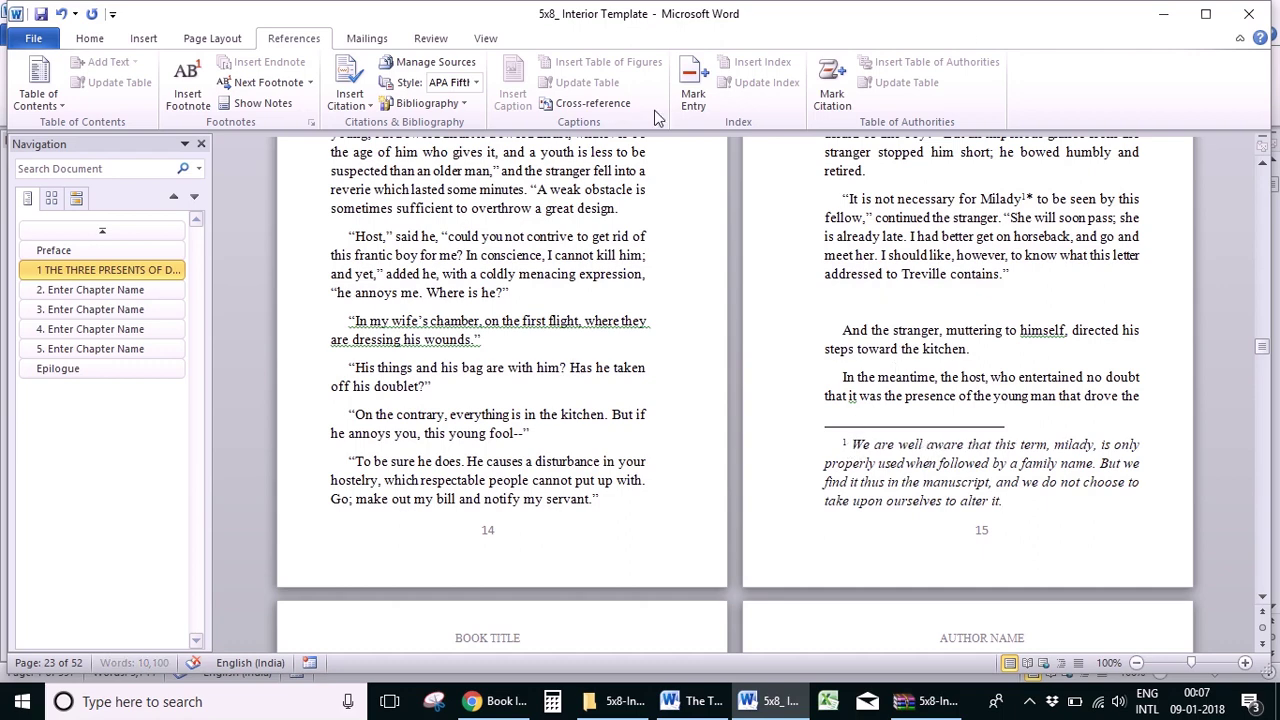
pyautogui.click(1035, 199)
pyautogui.press('BackSpace')
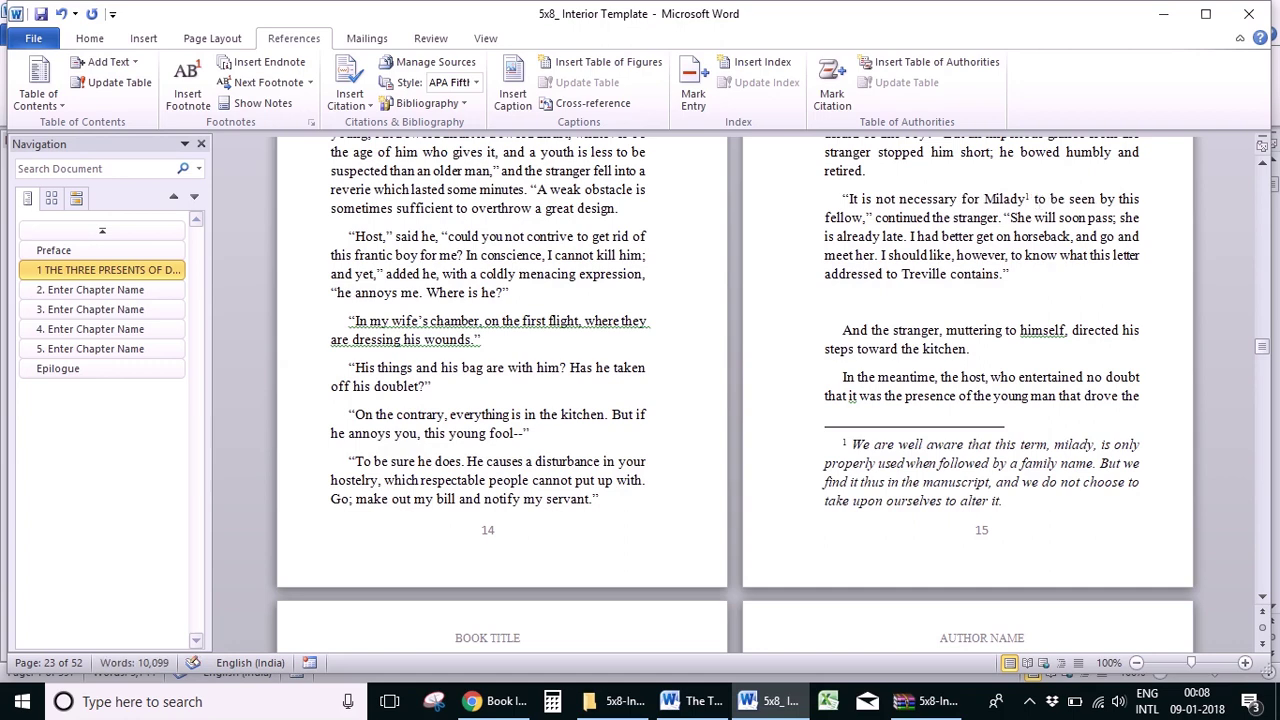
pyautogui.doubleClick(1064, 380)
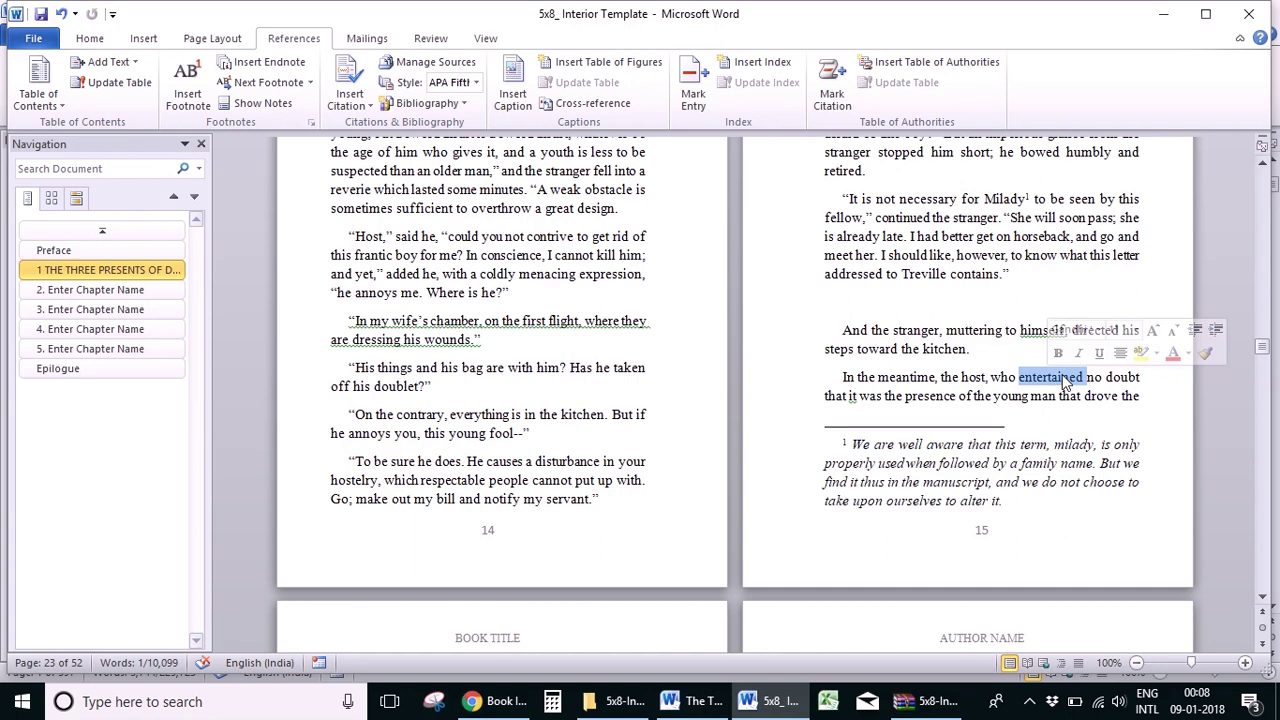
pyautogui.click(1012, 380)
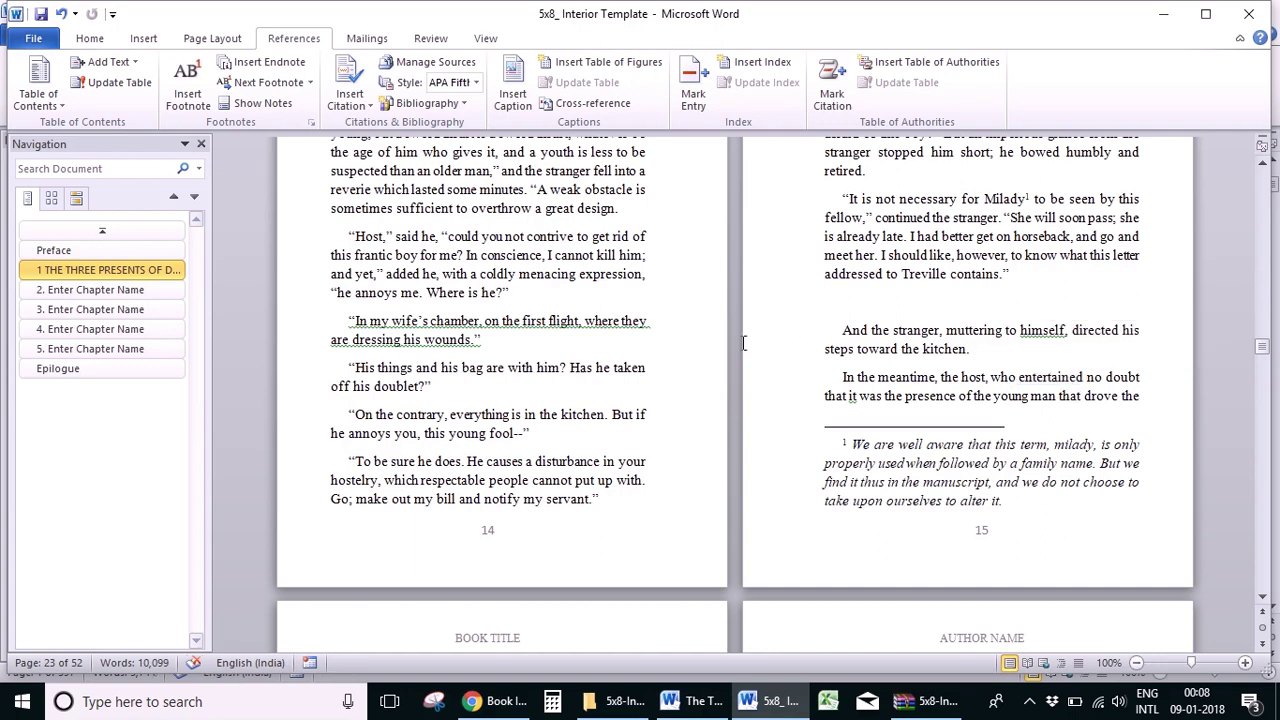
# Step: Replace the "BOOK TITLE" placeholder in chapter 1's even page header with "THE THREE MUSKETEERS"
pyautogui.scroll(2, 457, 395)
pyautogui.click(119, 272)
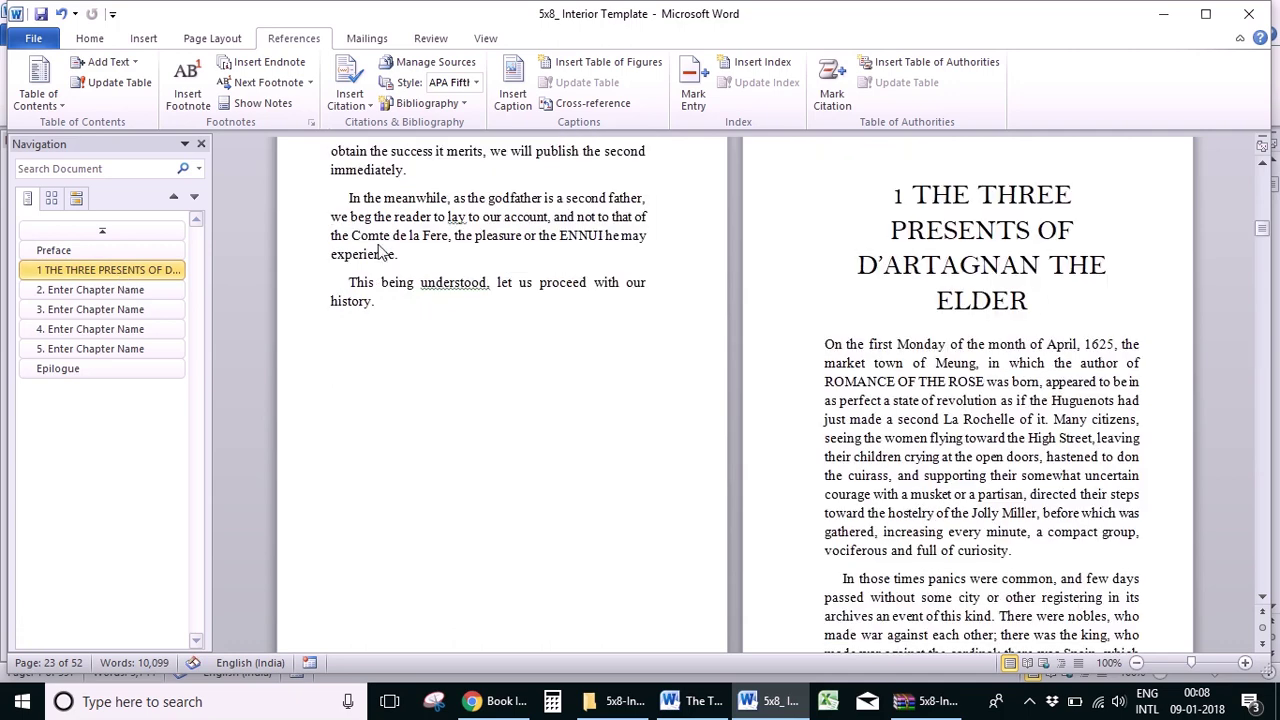
pyautogui.scroll(-10, 598, 318)
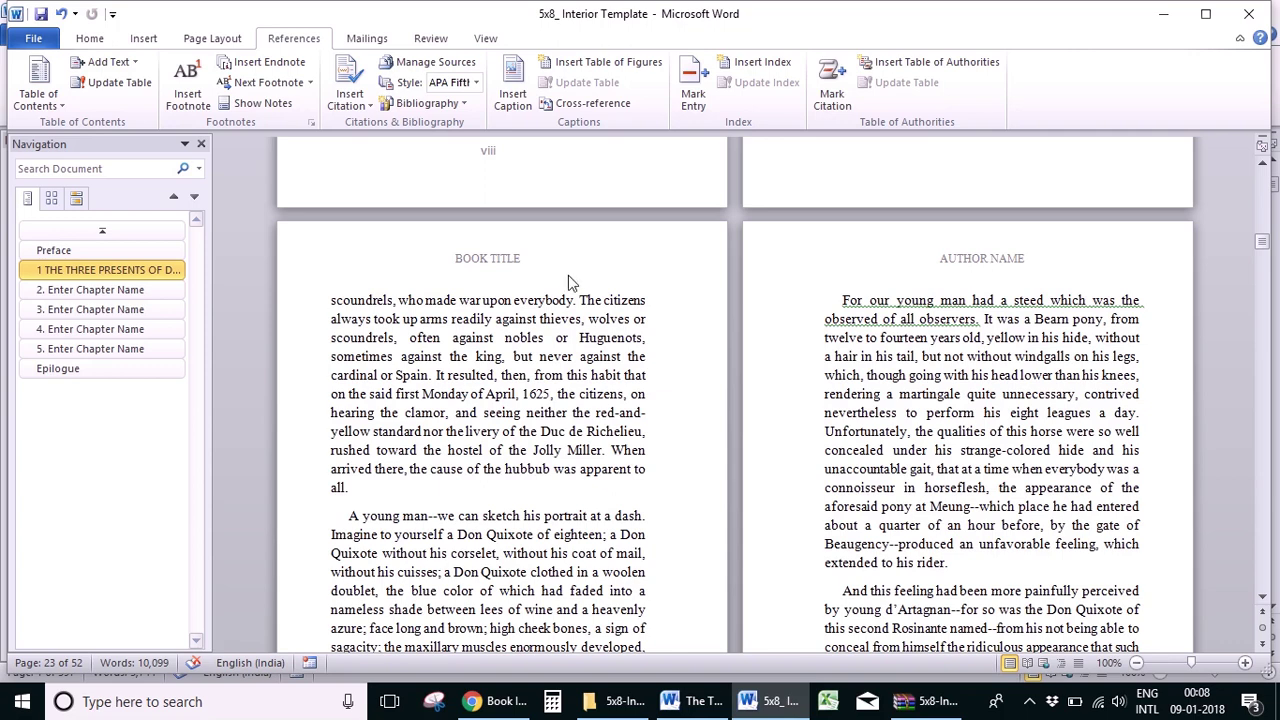
pyautogui.click(485, 322)
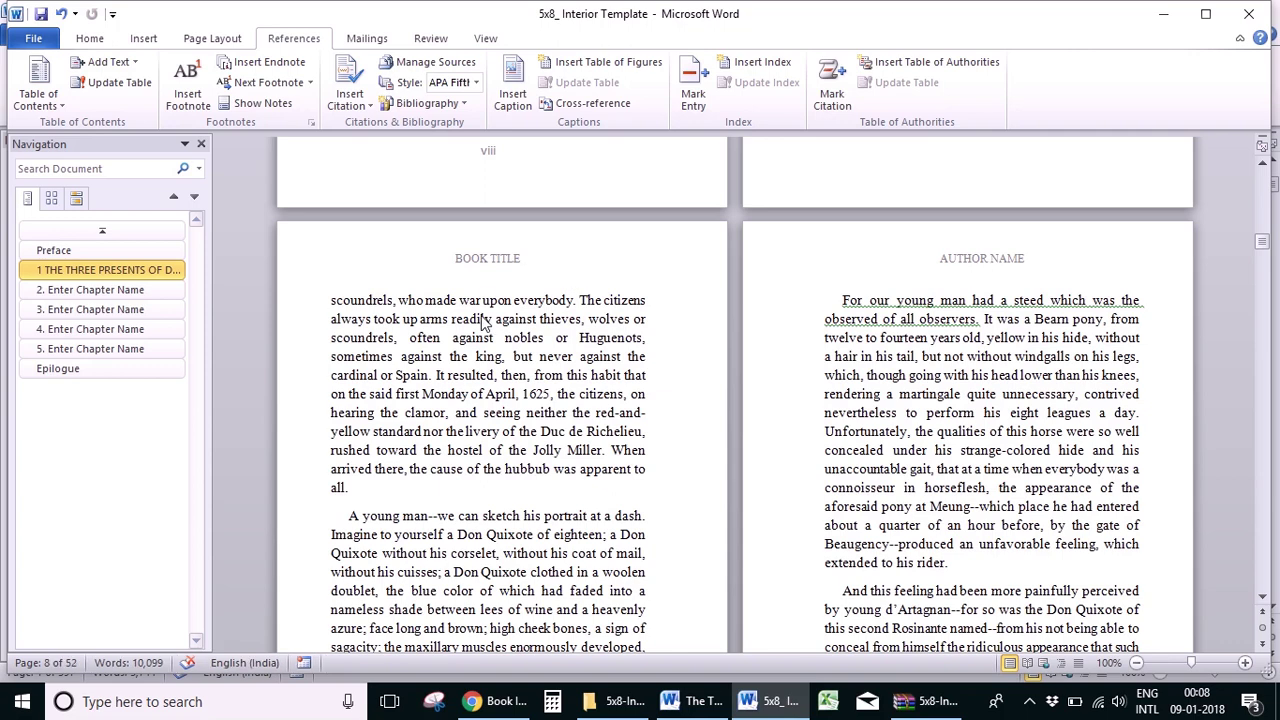
pyautogui.doubleClick(491, 266)
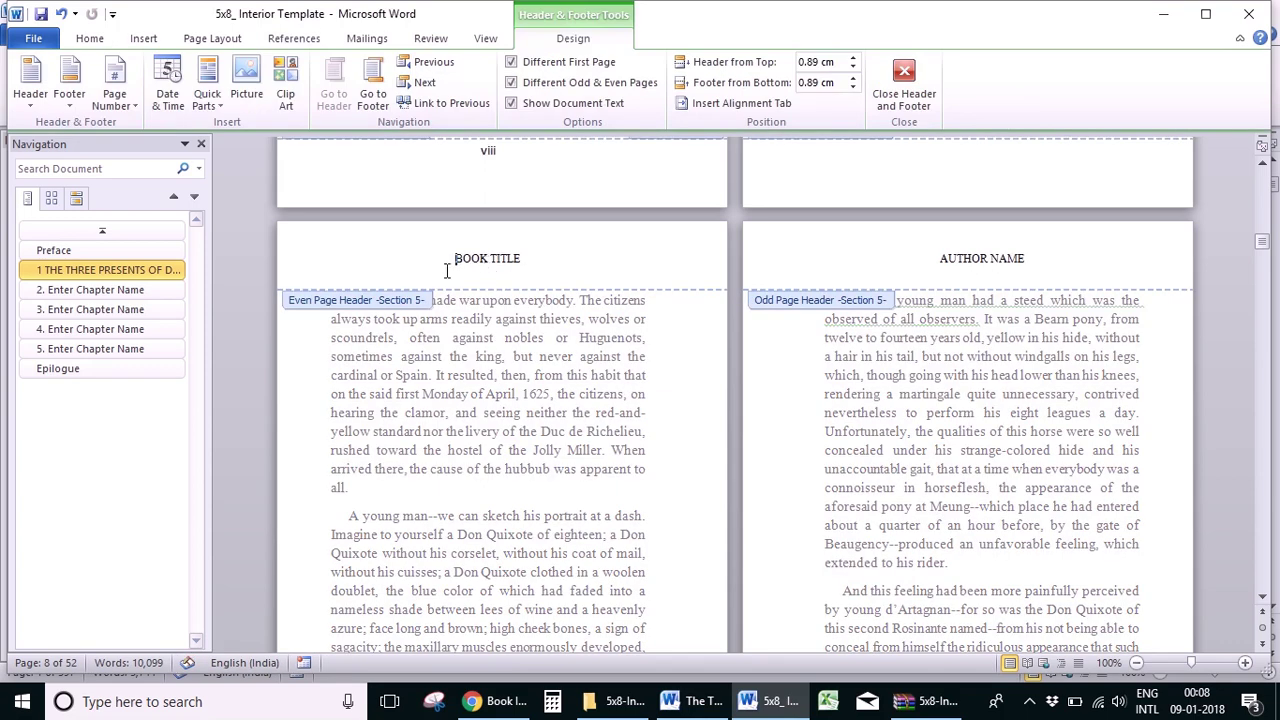
pyautogui.tripleClick(546, 264)
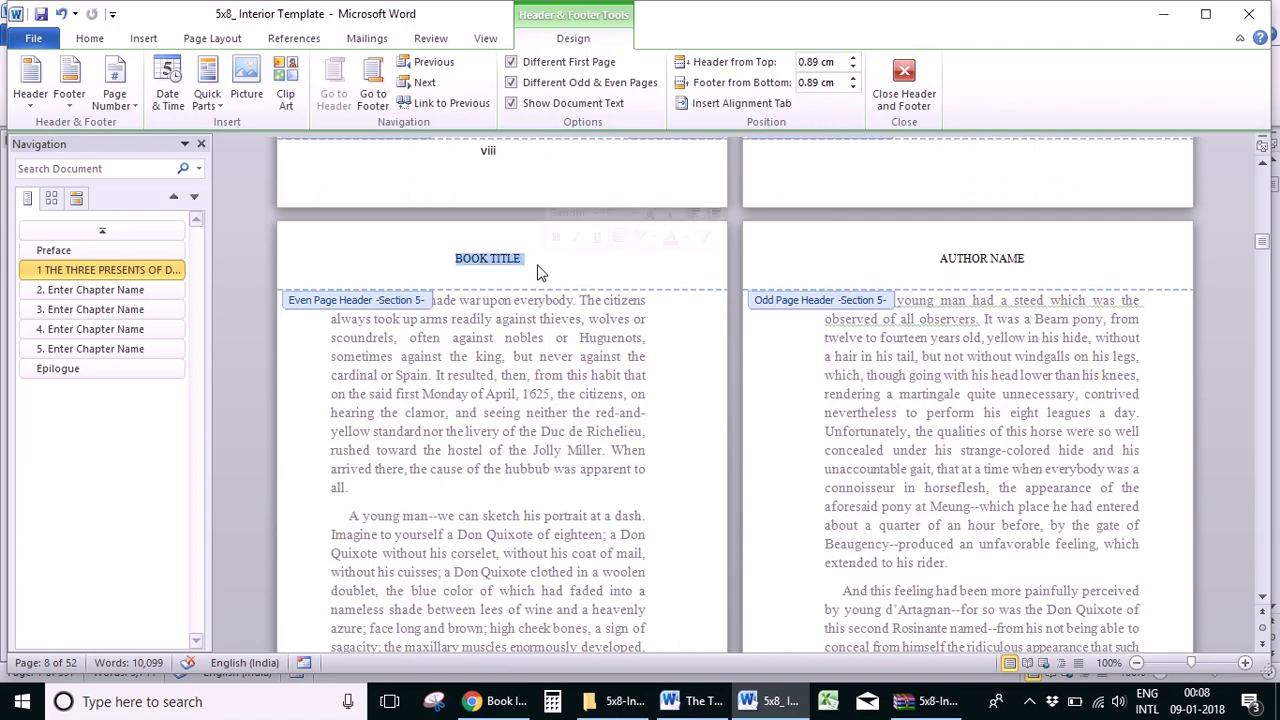
pyautogui.write('THE')
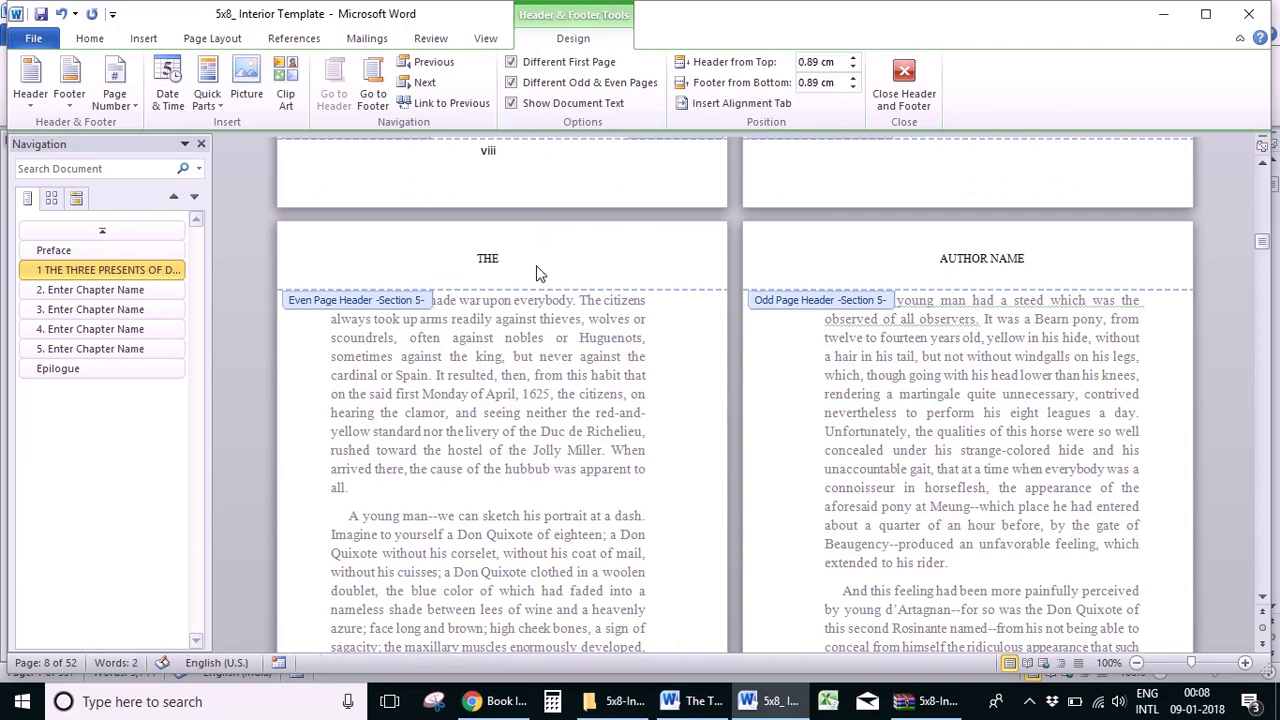
pyautogui.write(' THREE MUS')
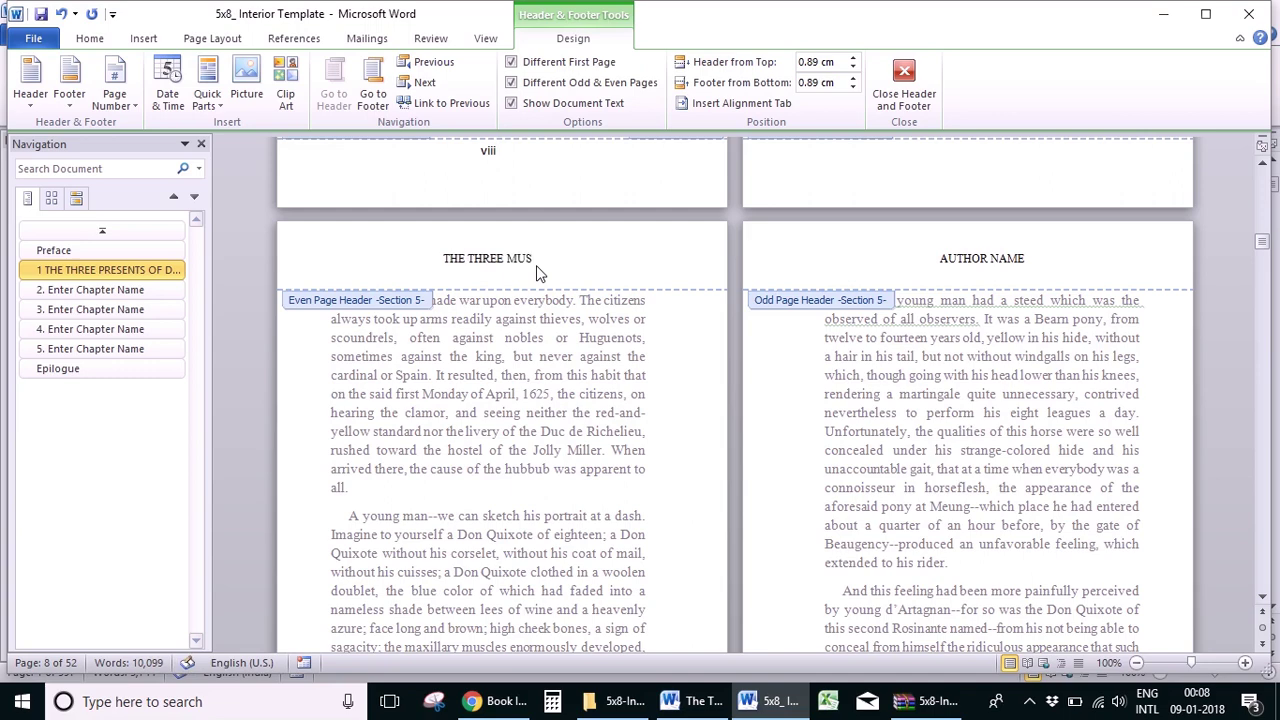
pyautogui.write('KETEERS')
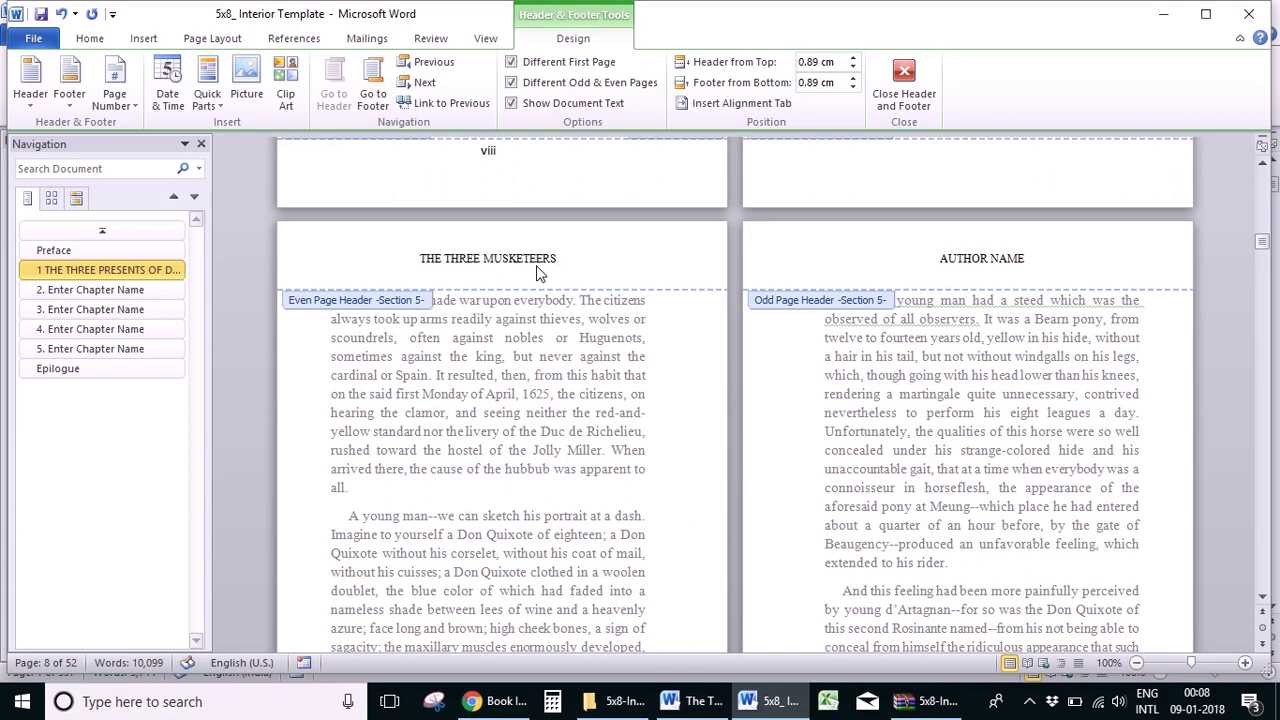
# Step: Replace the "AUTHOR NAME" placeholder in the odd page header with "ALEXANDRE DUMAS" and leave header editing
pyautogui.click(944, 260)
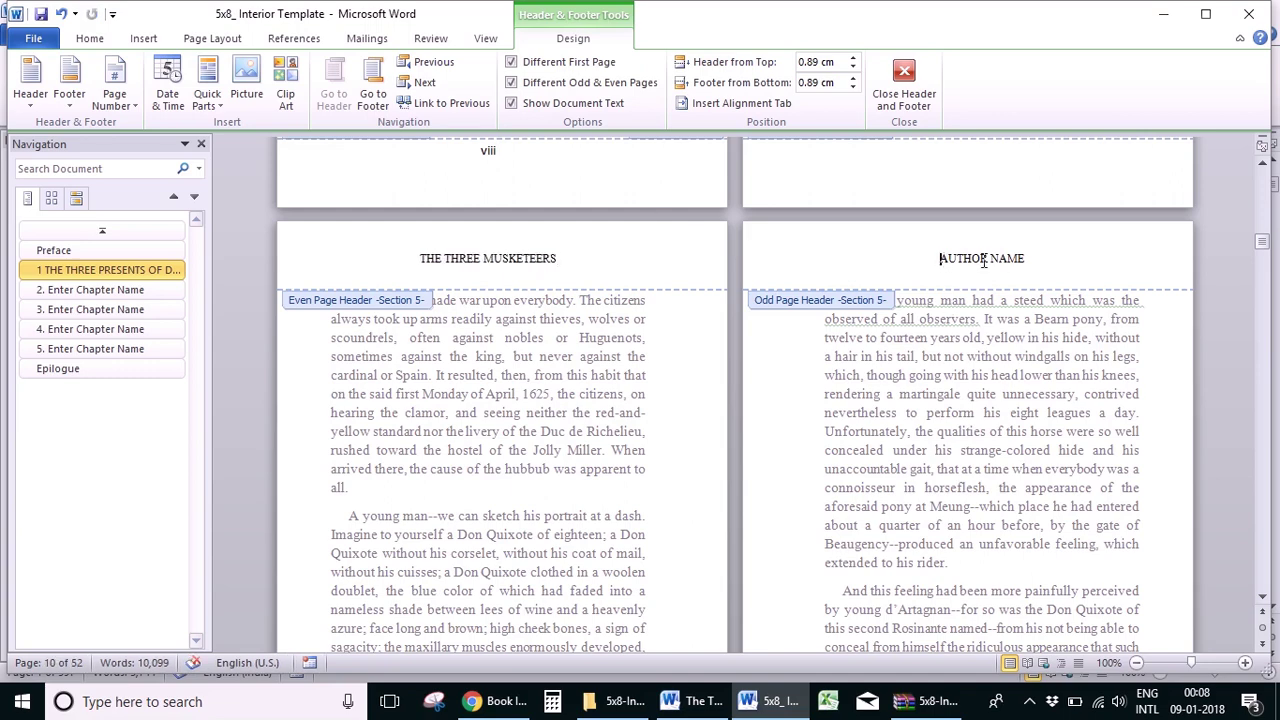
pyautogui.keyDown('shift'); pyautogui.click(1027, 260); pyautogui.keyUp('shift')
pyautogui.write('ALE')
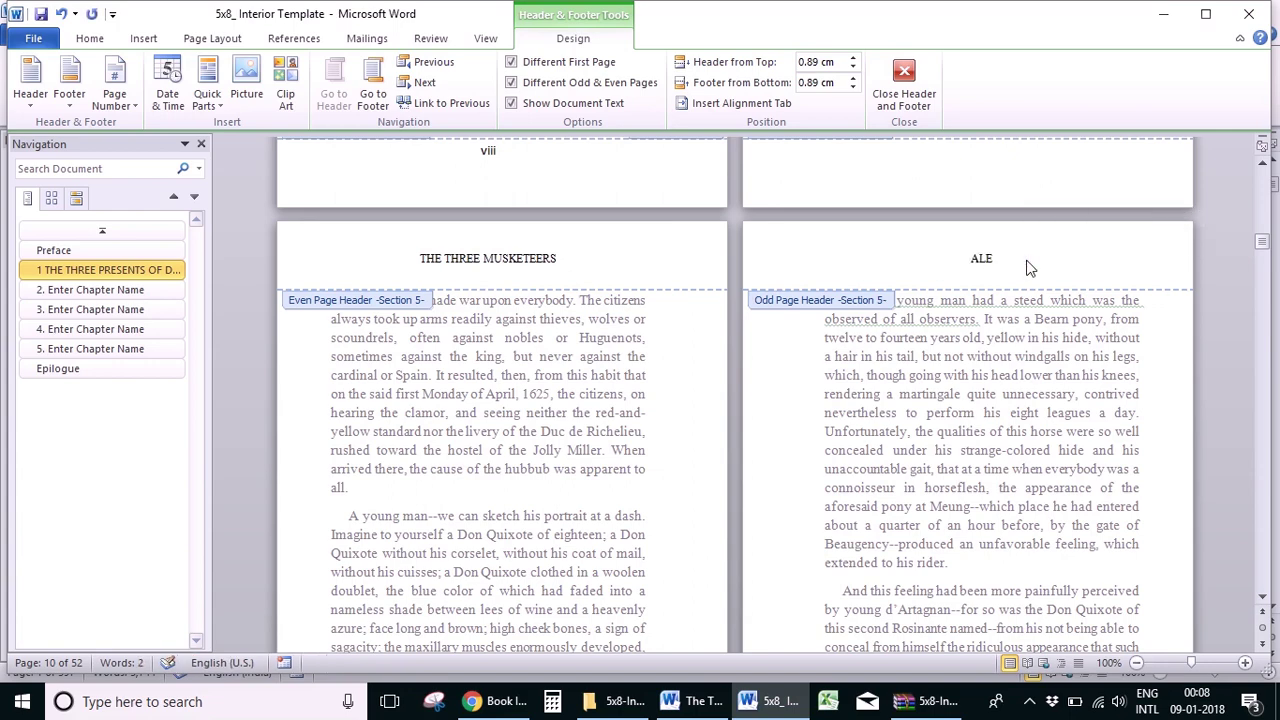
pyautogui.write('XANDRE D')
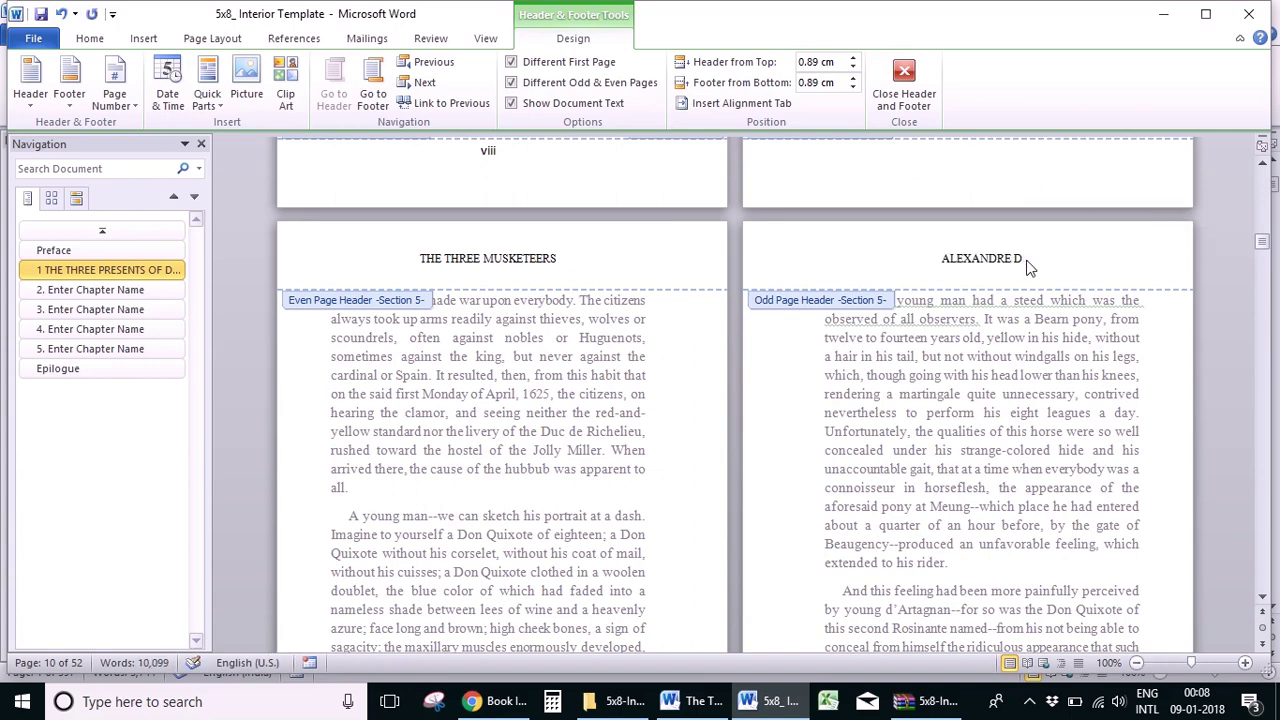
pyautogui.write('UMAS')
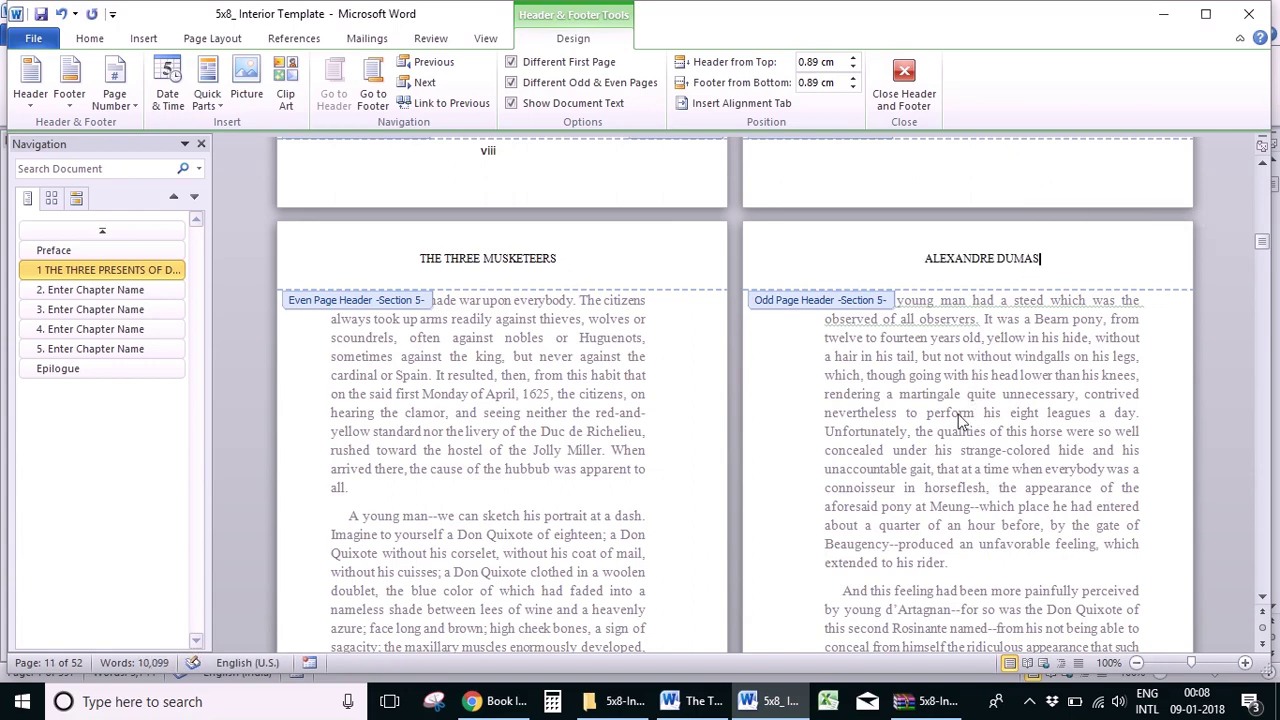
pyautogui.press('Escape')
pyautogui.scroll(-15, 960, 420)
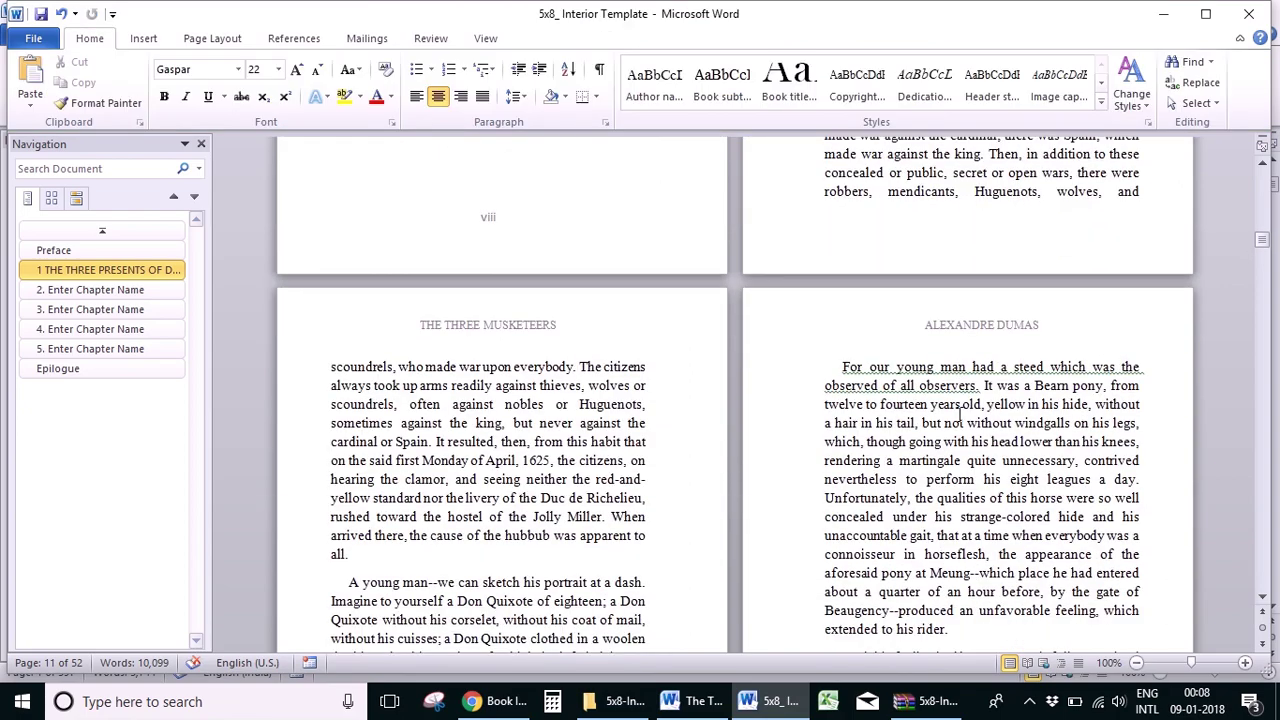
pyautogui.scroll(-8, 958, 413)
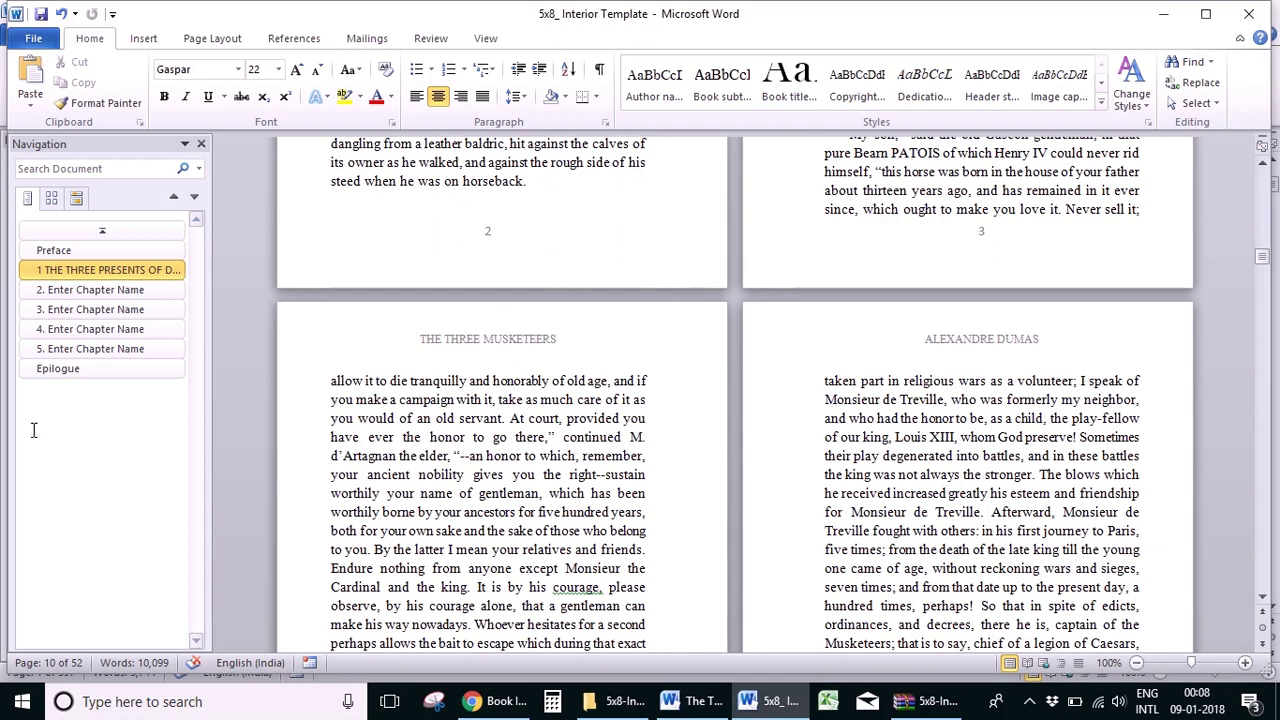
# Step: Delete all the placeholder text under the Epilogue heading and start a new empty paragraph below the heading
pyautogui.click(96, 378)
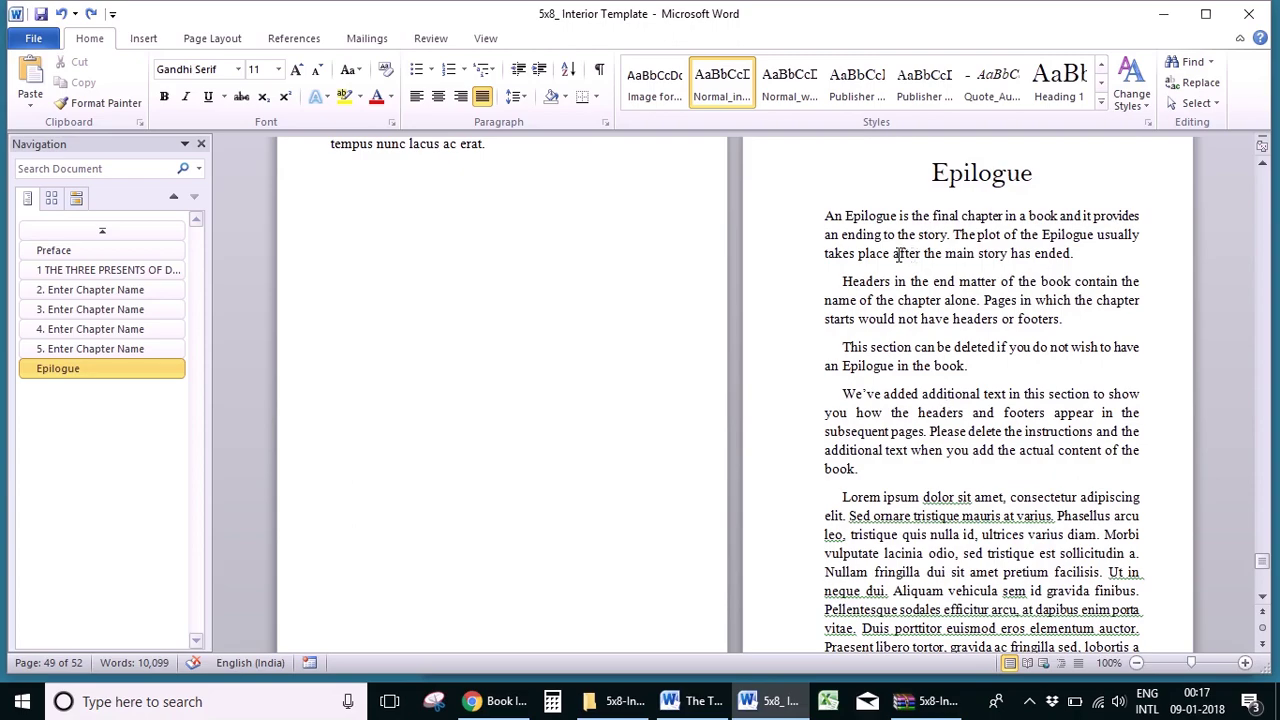
pyautogui.click(826, 217)
pyautogui.hotkey('shift', 'pagedown')
pyautogui.hotkey('shift', 'pagedown')
pyautogui.hotkey('shift', 'pagedown')
pyautogui.hotkey('shift', 'pagedown')
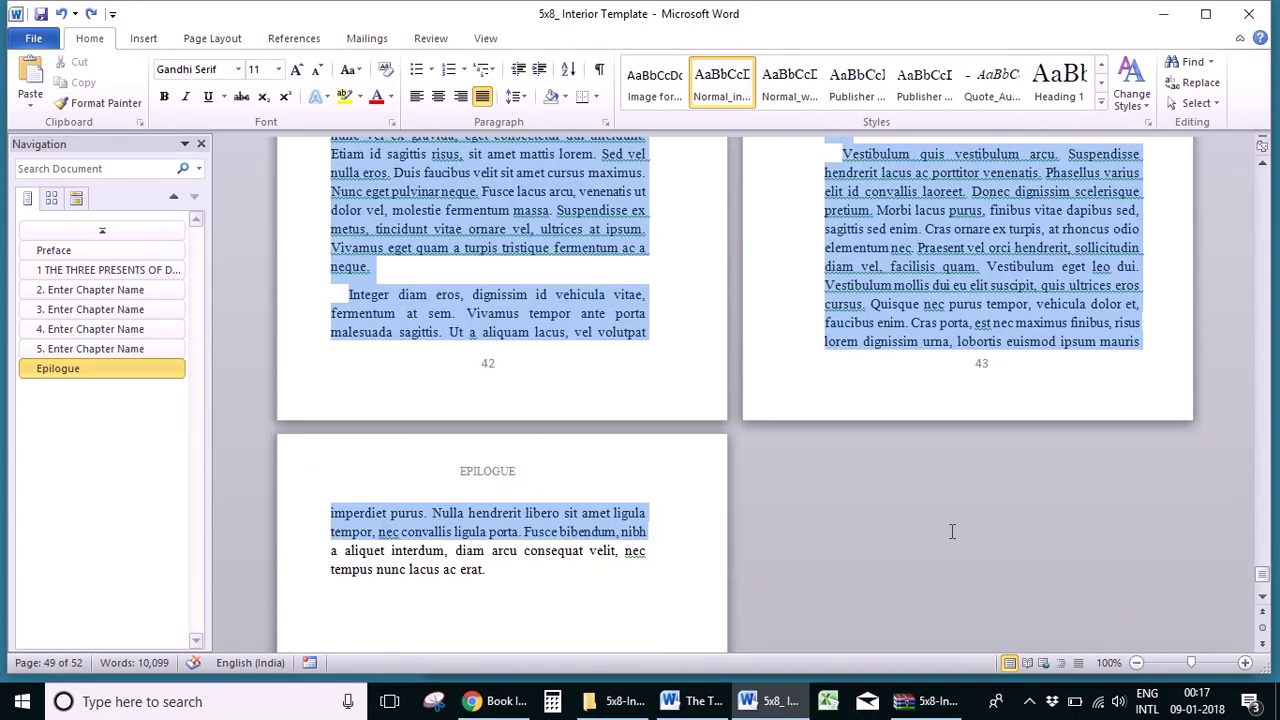
pyautogui.hotkey('shift', 'pagedown')
pyautogui.press('Delete')
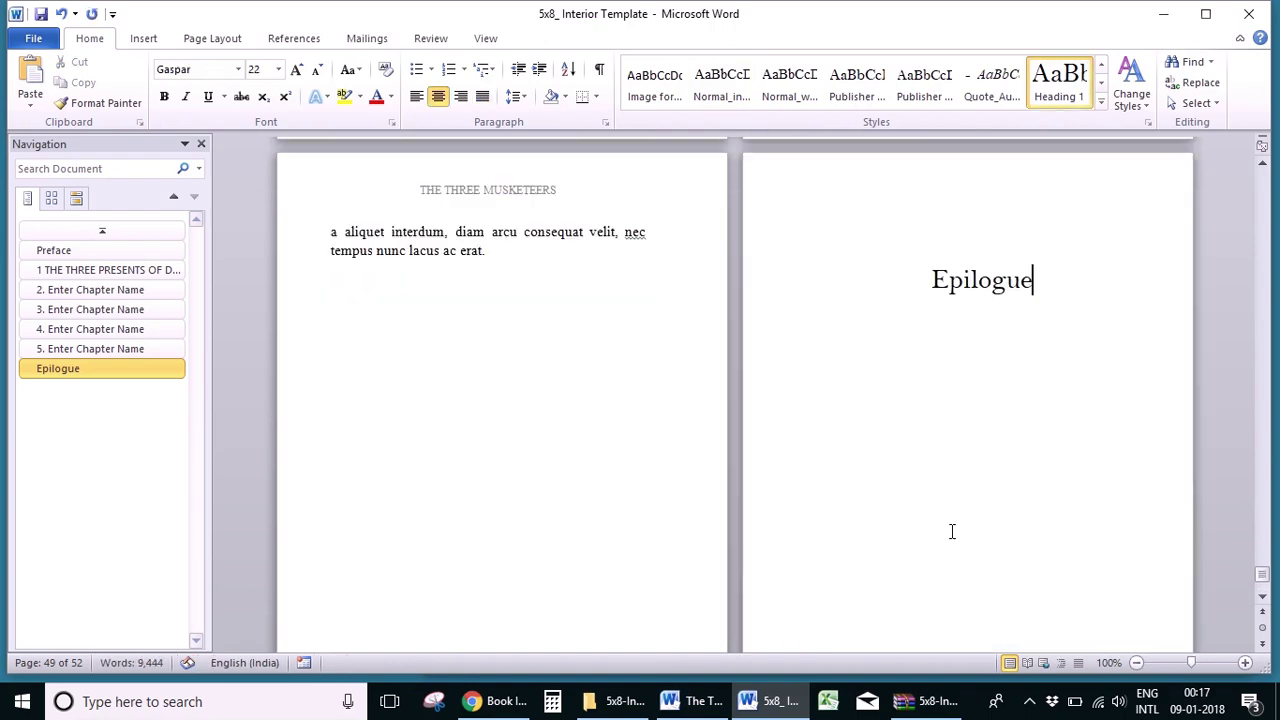
pyautogui.press('Return')
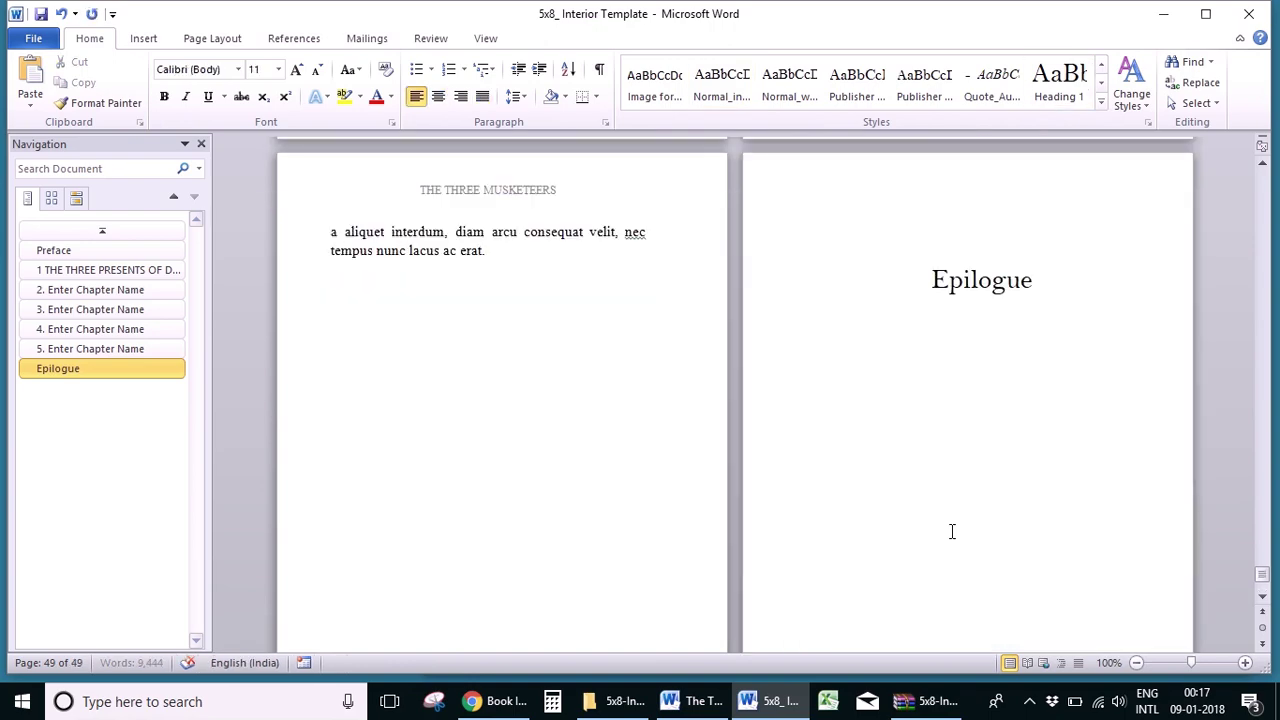
# Step: Copy the full epilogue text from The Three Musketeers manuscript and paste it below the Epilogue heading in the interior template
pyautogui.click(700, 700)
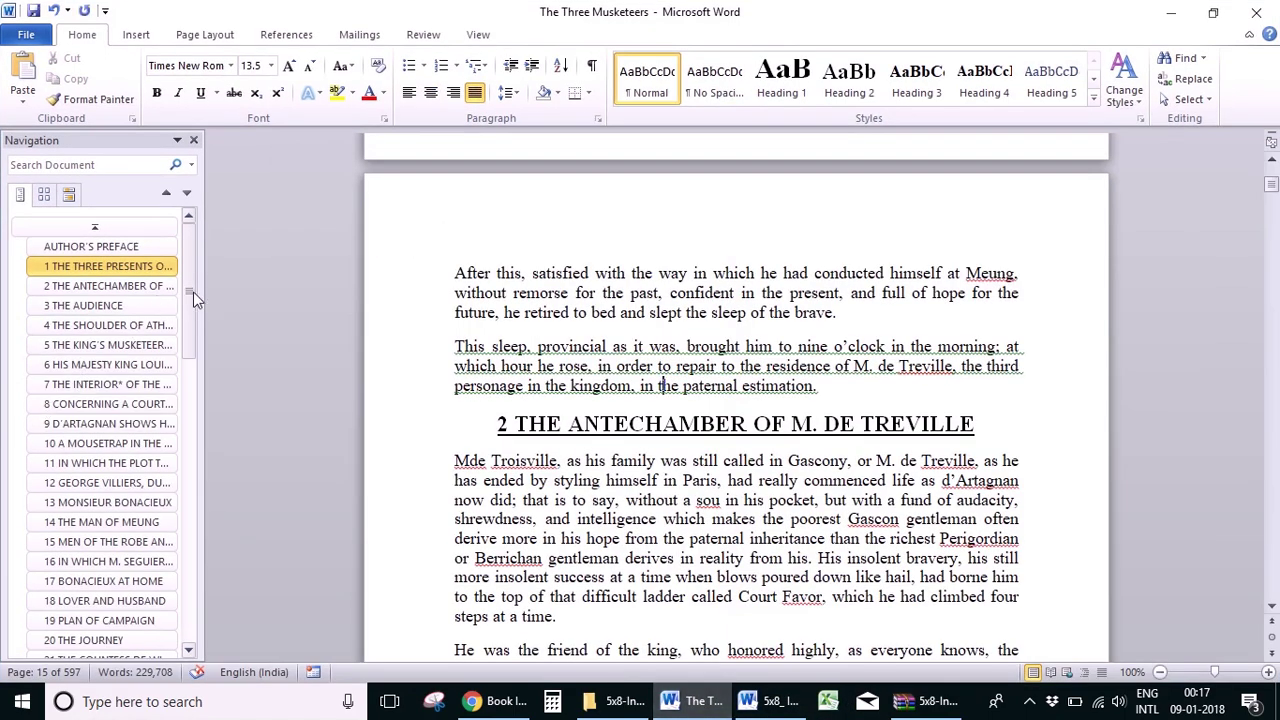
pyautogui.scroll(-15, 182, 630)
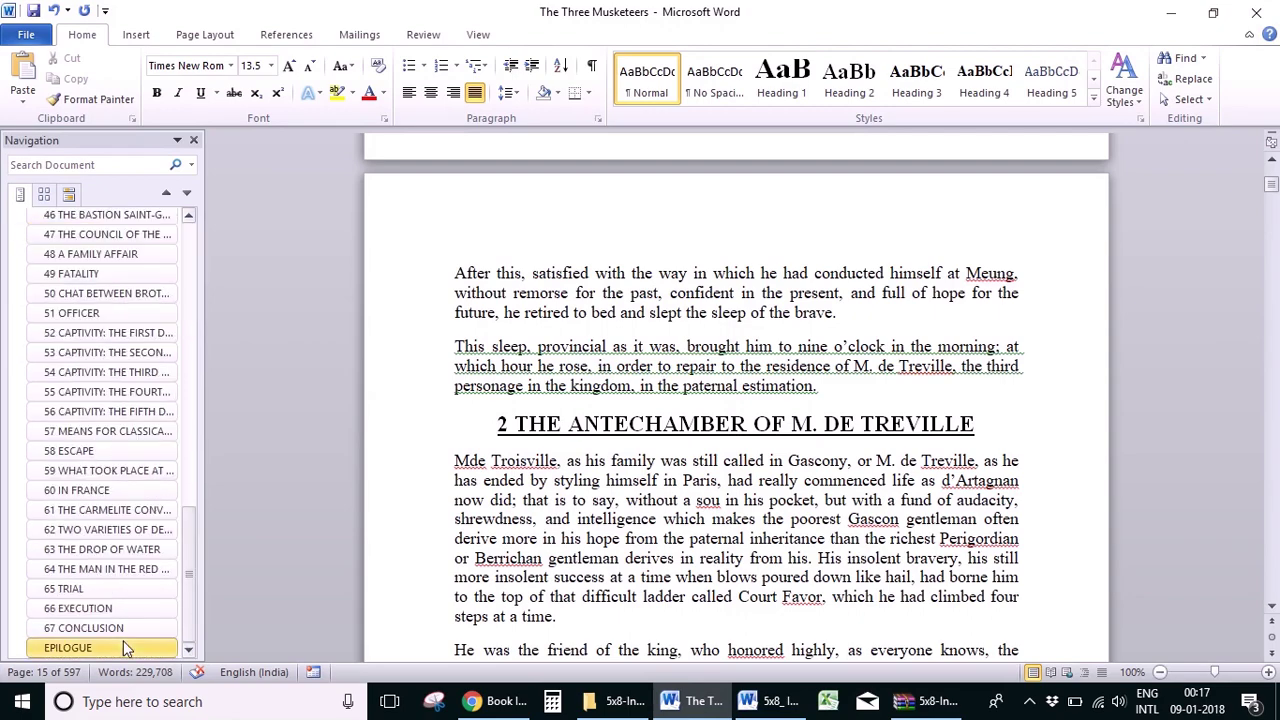
pyautogui.click(125, 648)
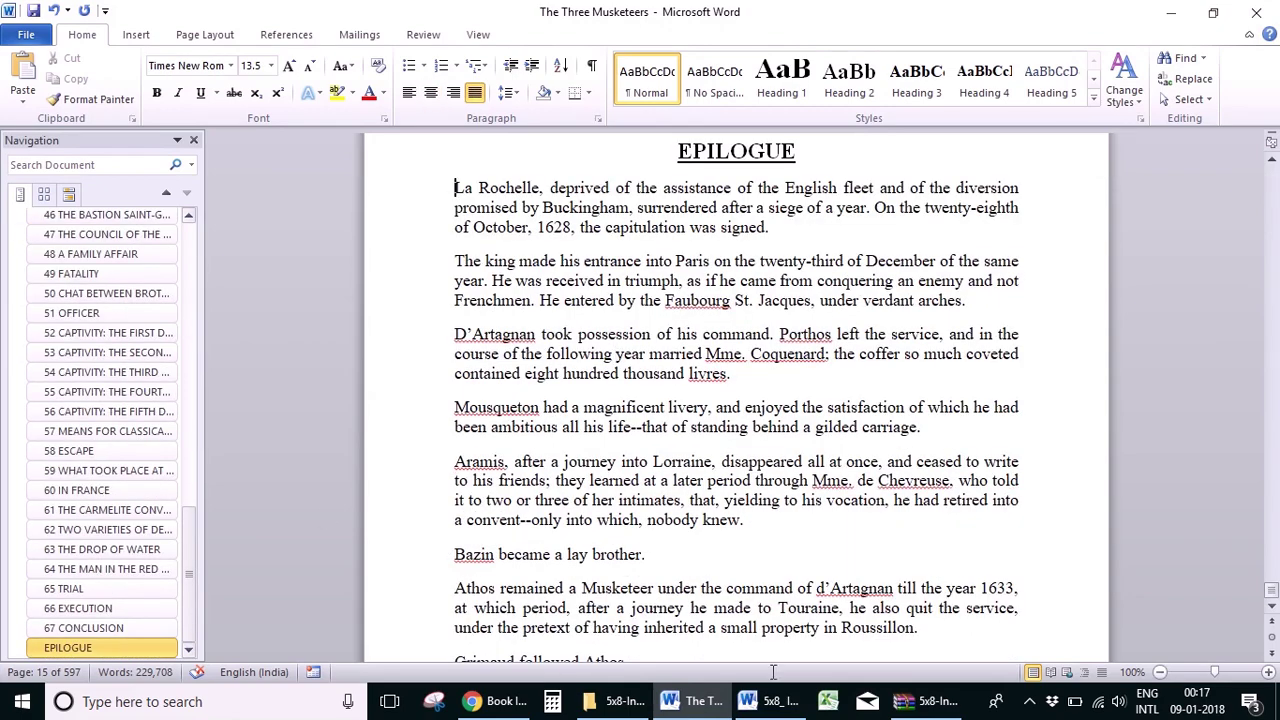
pyautogui.hotkey('ctrl', 'shift', 'End')
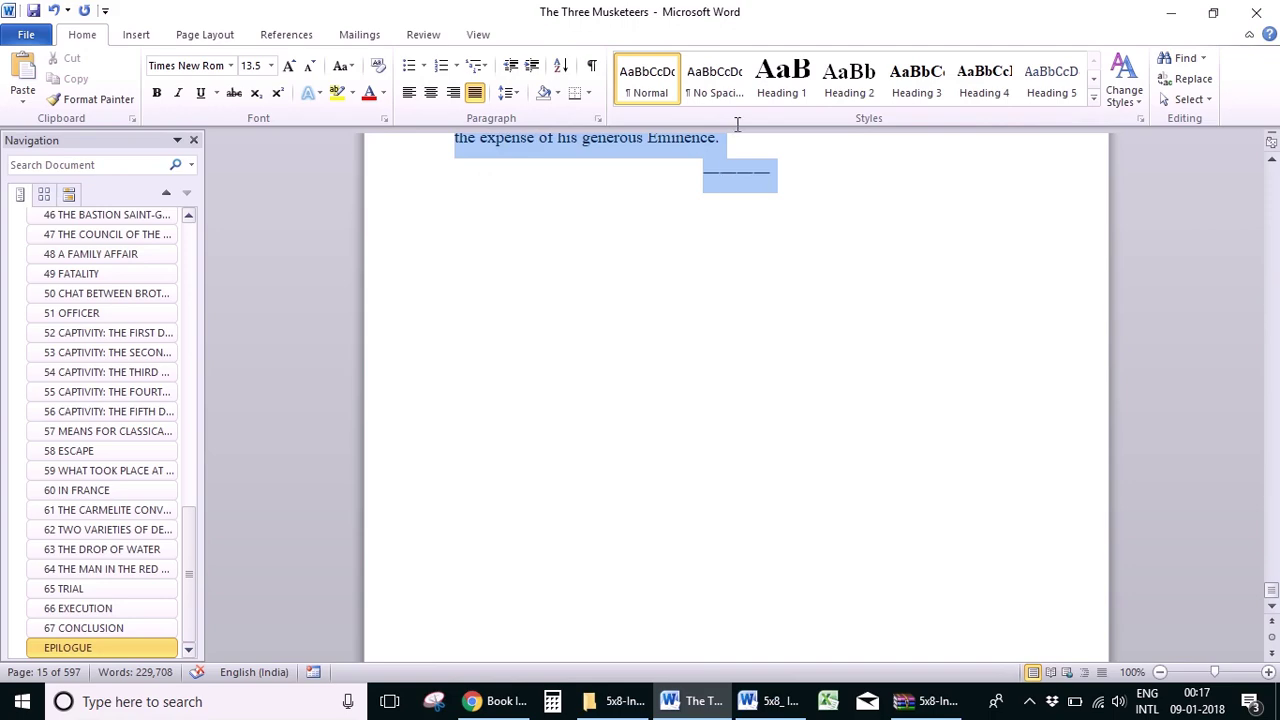
pyautogui.click(780, 690)
pyautogui.hotkey('ctrl', 'v')
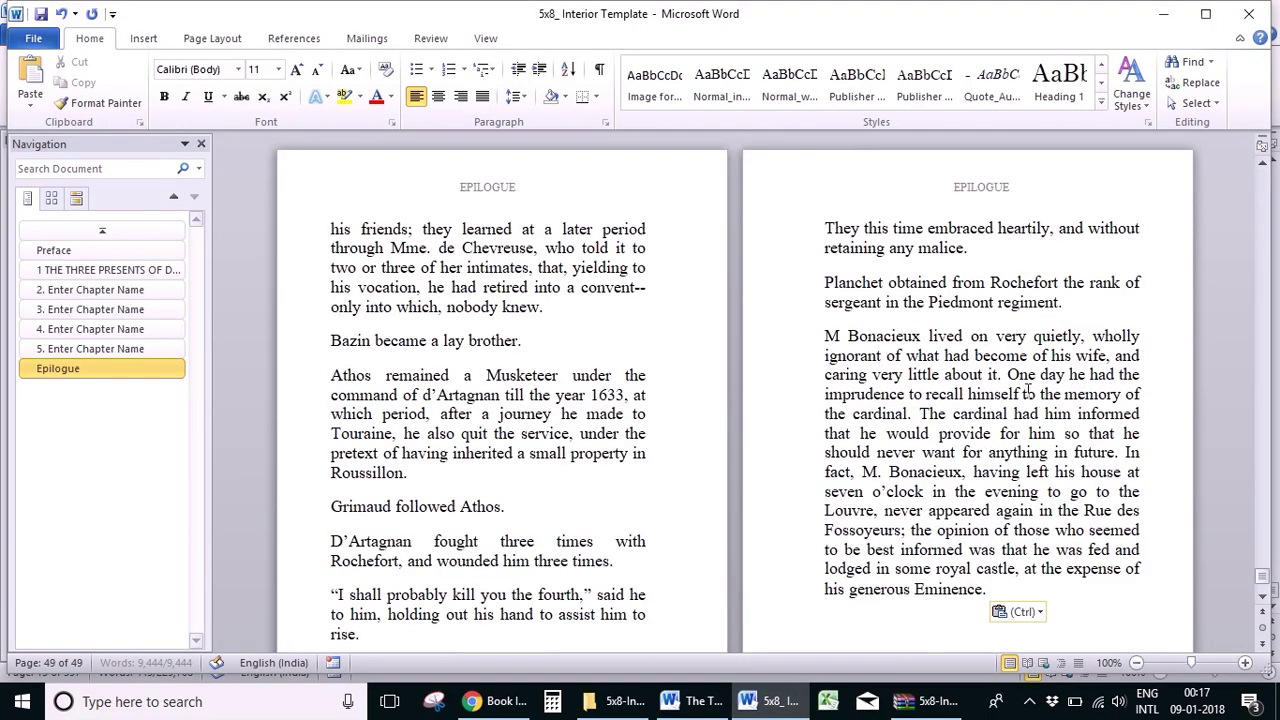
# Step: Apply the unindented "Normal_w..." style to the epilogue's opening paragraph, "La Rochelle, deprived of the assistance of the English fleet"
pyautogui.scroll(10, 1026, 390)
pyautogui.click(849, 385)
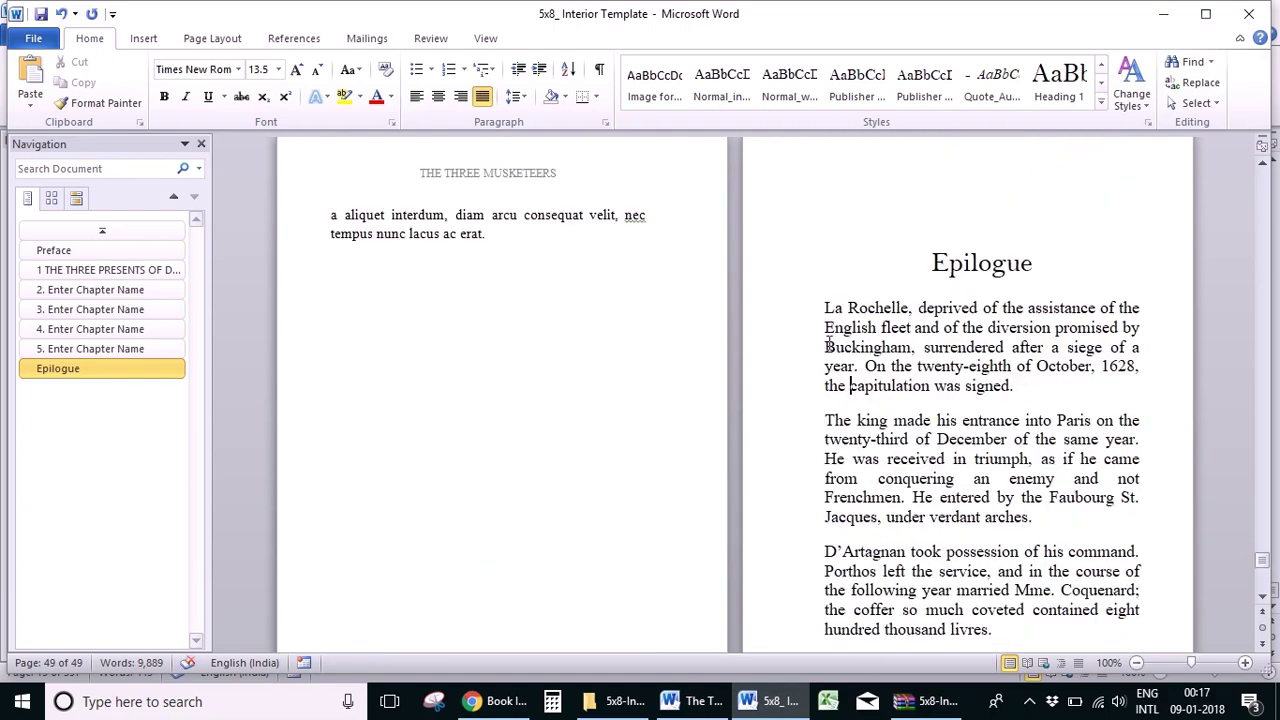
pyautogui.click(826, 308)
pyautogui.keyDown('shift'); pyautogui.click(1015, 390); pyautogui.keyUp('shift')
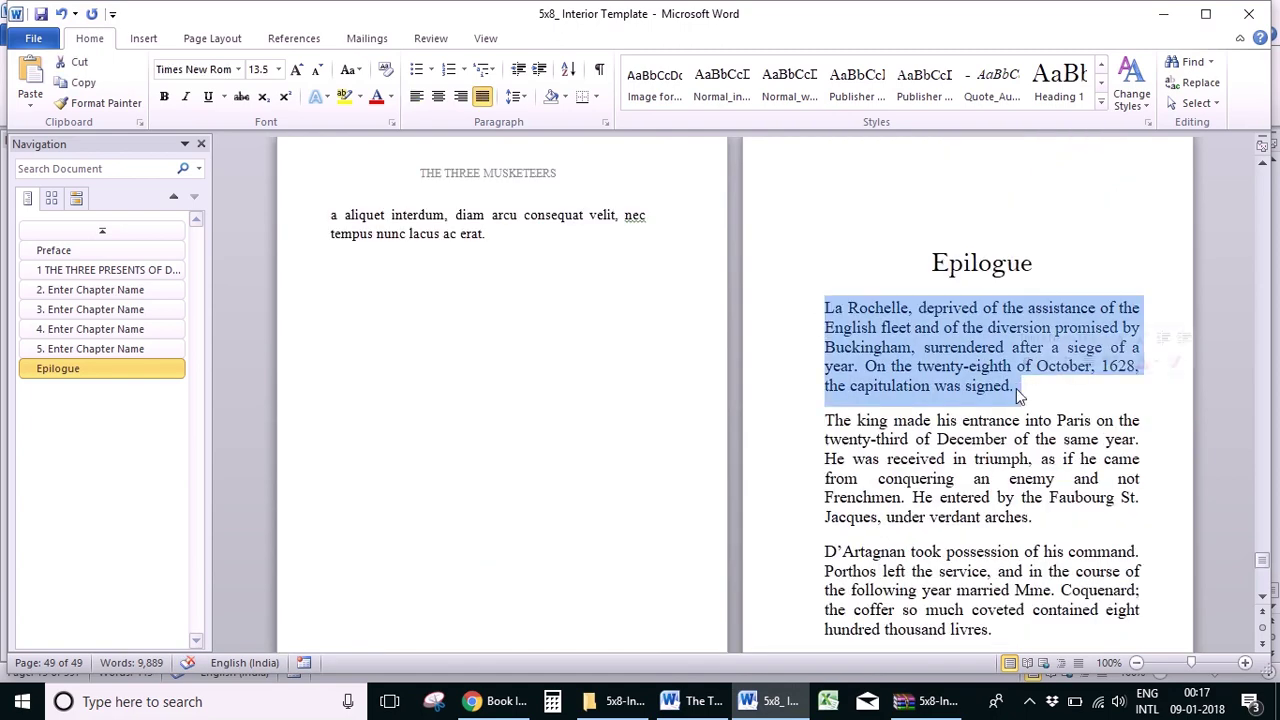
pyautogui.click(806, 95)
# Step: Apply the indented "Normal_in..." style to the rest of the epilogue, from "The king made his entrance into Paris" to its end
pyautogui.click(914, 421)
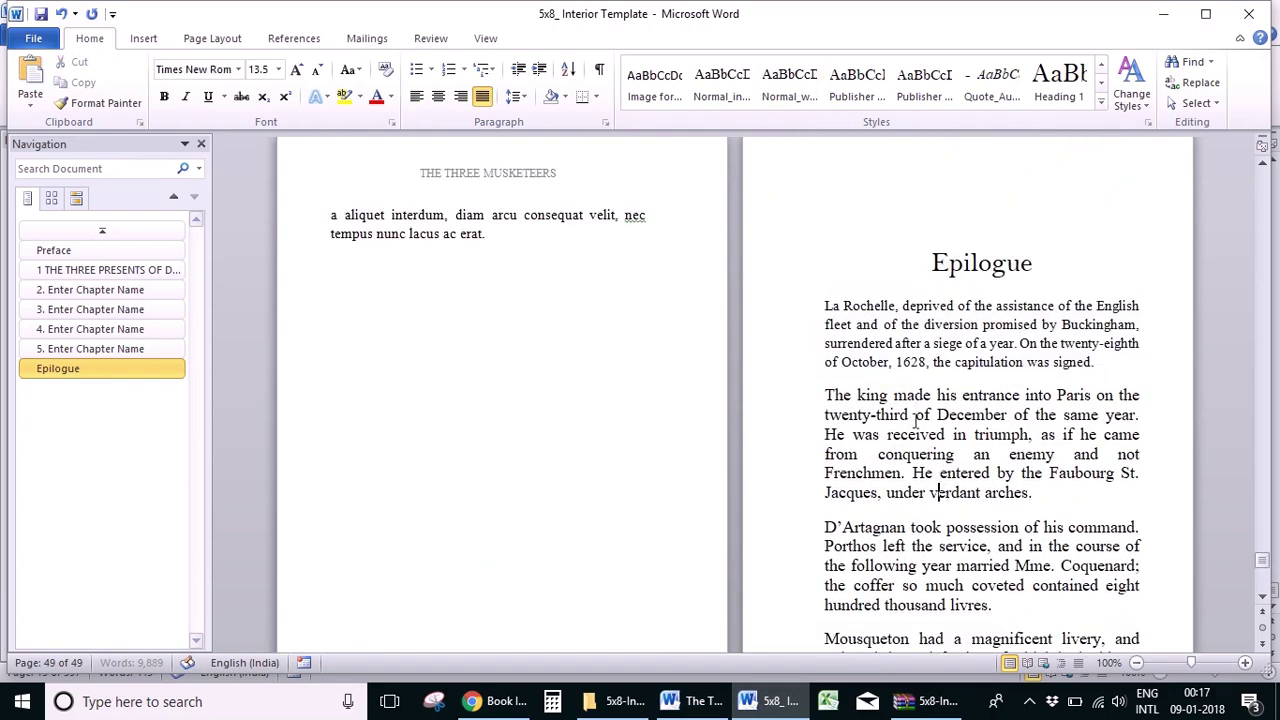
pyautogui.scroll(-3, 914, 421)
pyautogui.click(823, 215)
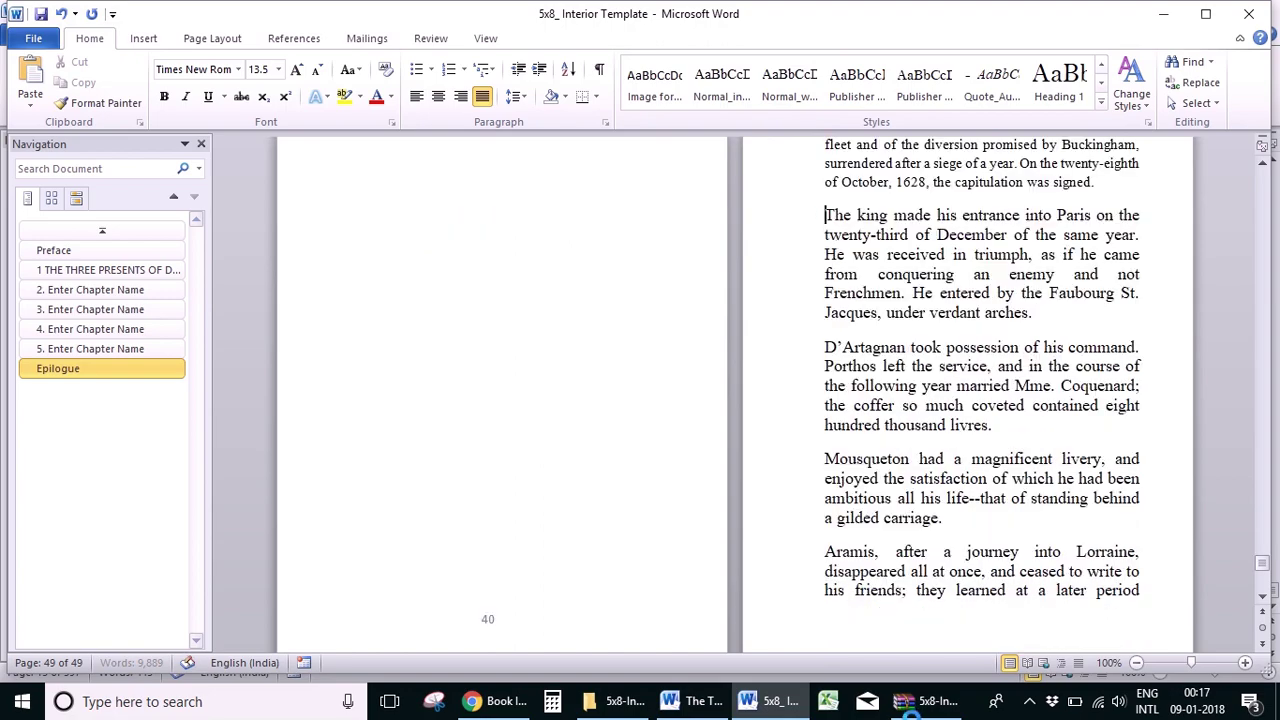
pyautogui.hotkey('ctrl', 'shift', 'End')
pyautogui.hotkey('shift', 'Left')
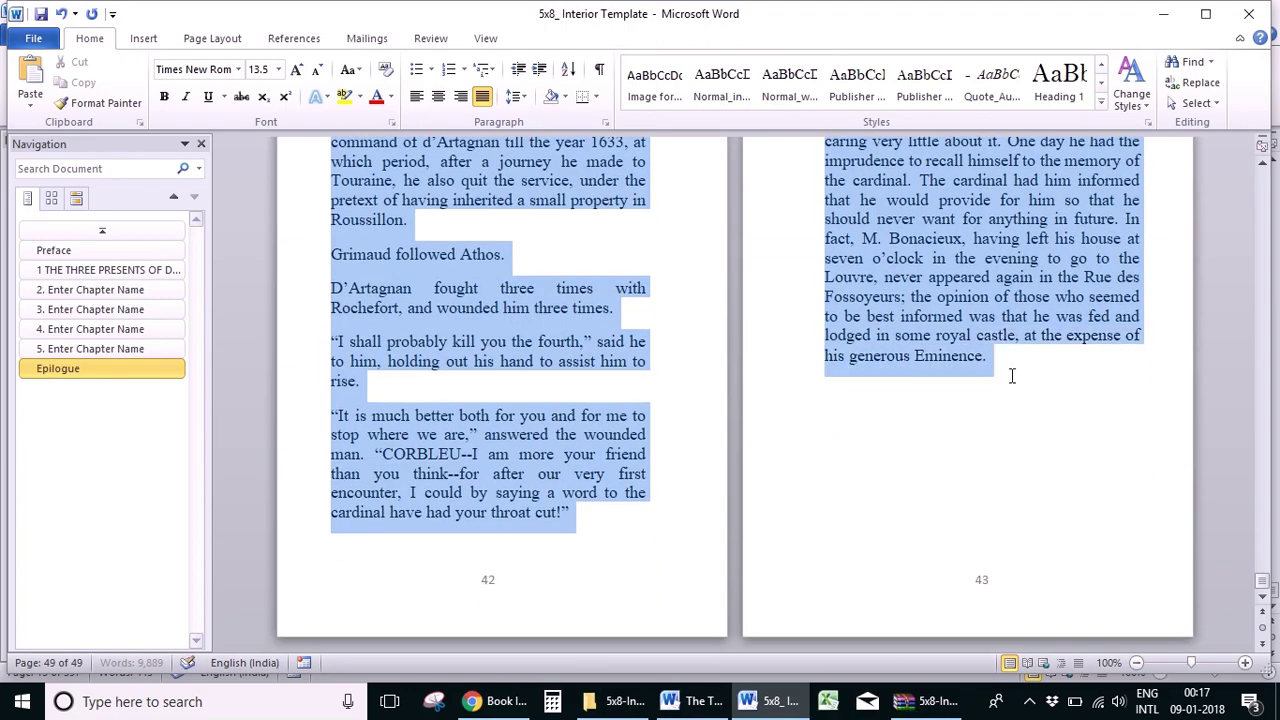
pyautogui.click(733, 76)
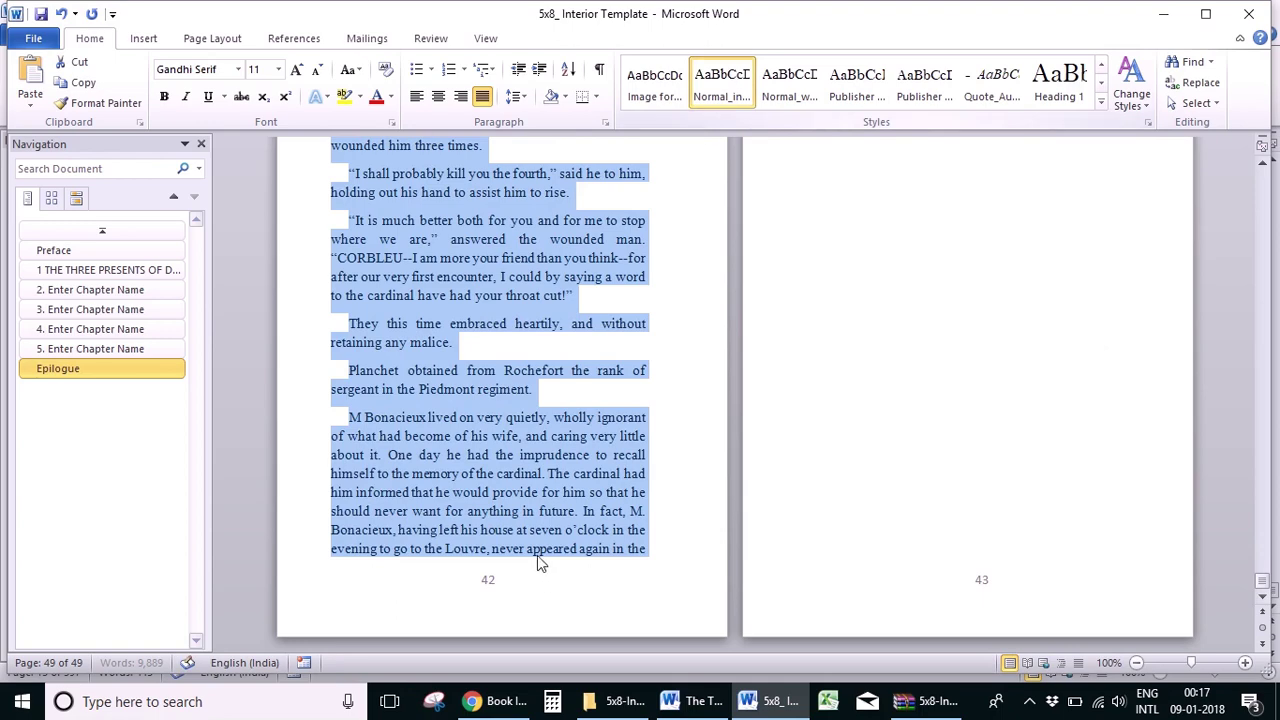
pyautogui.click(546, 470)
pyautogui.scroll(3, 548, 343)
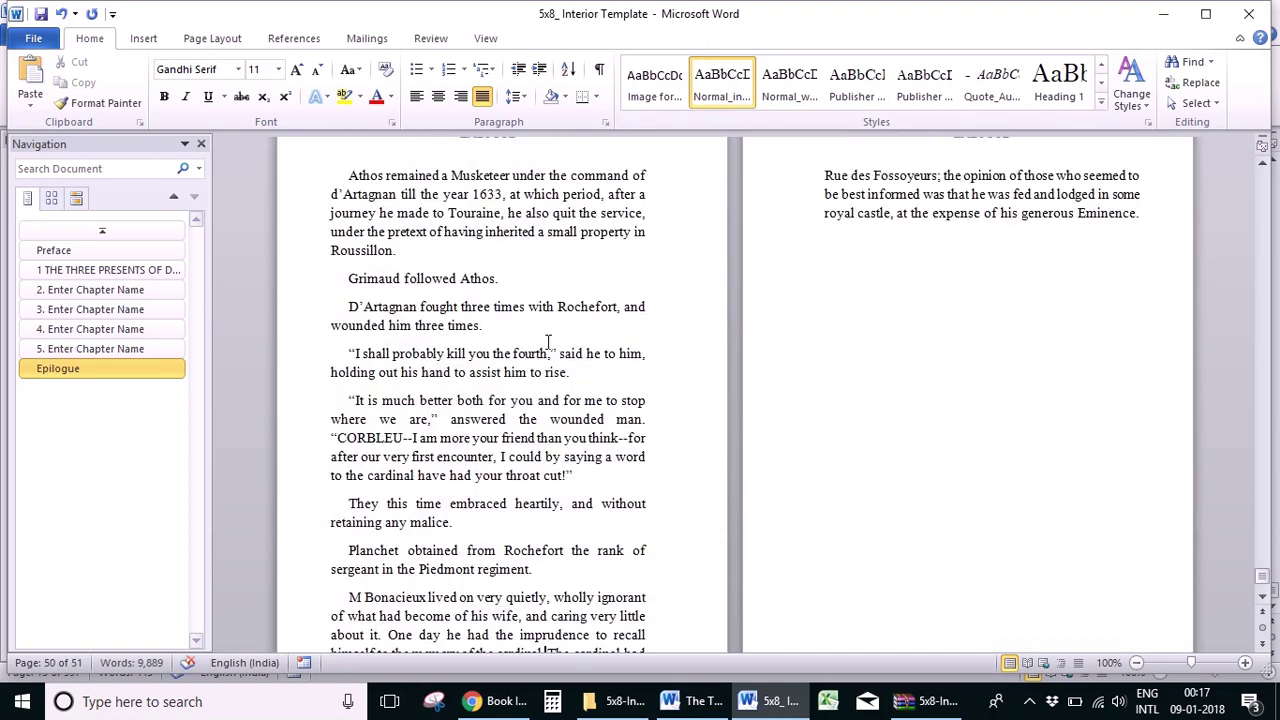
# Step: Delete the instruction paragraph under the Contents heading that explains how to update the table of contents
pyautogui.click(90, 249)
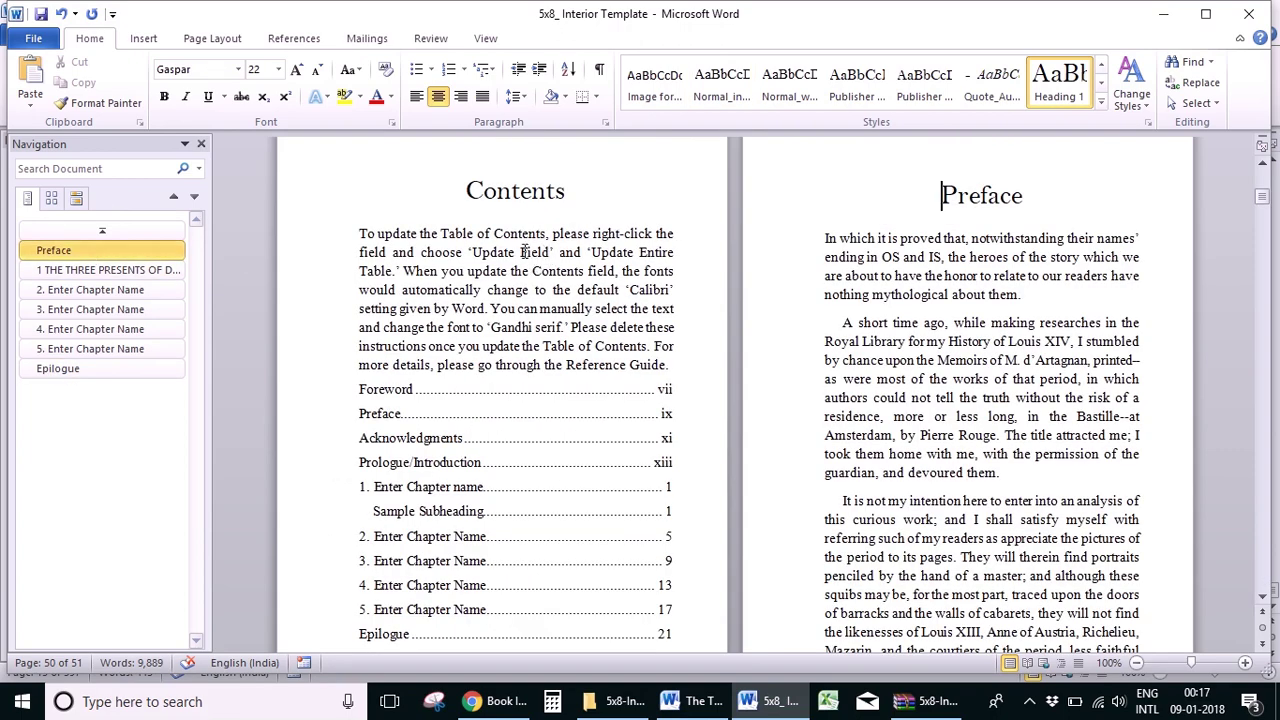
pyautogui.click(351, 233)
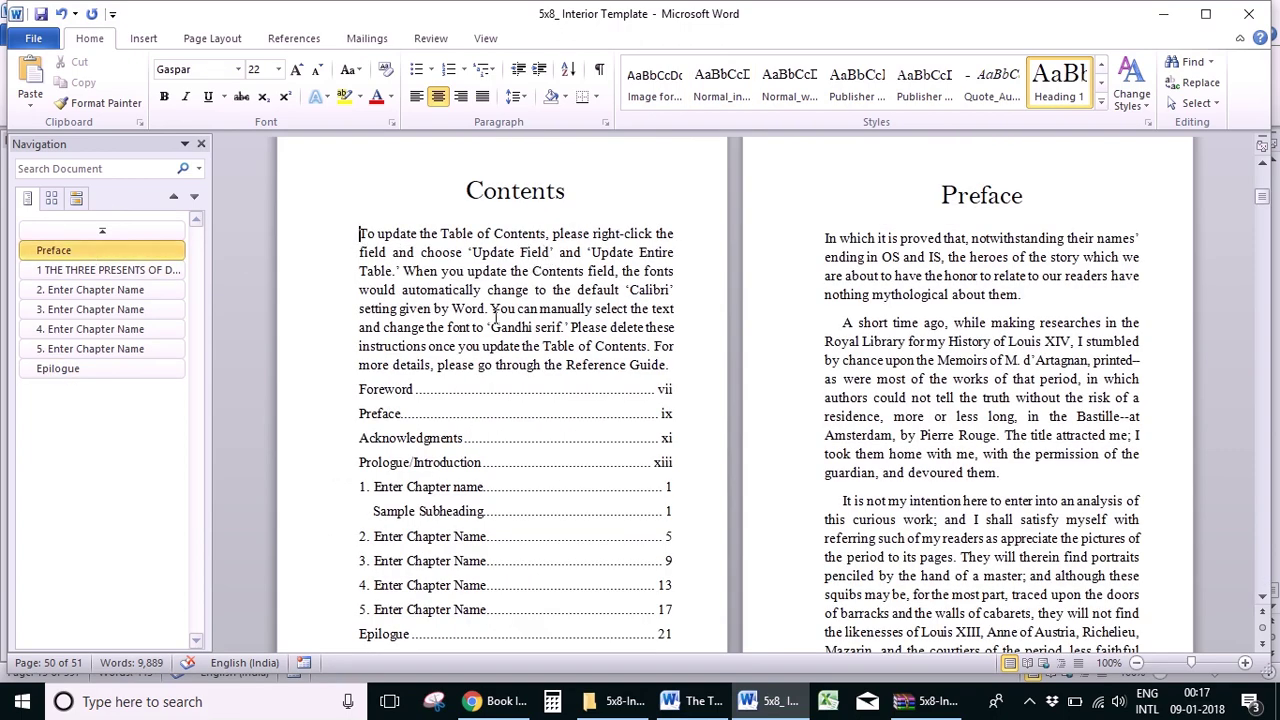
pyautogui.keyDown('shift'); pyautogui.click(668, 365); pyautogui.keyUp('shift')
pyautogui.press('Delete')
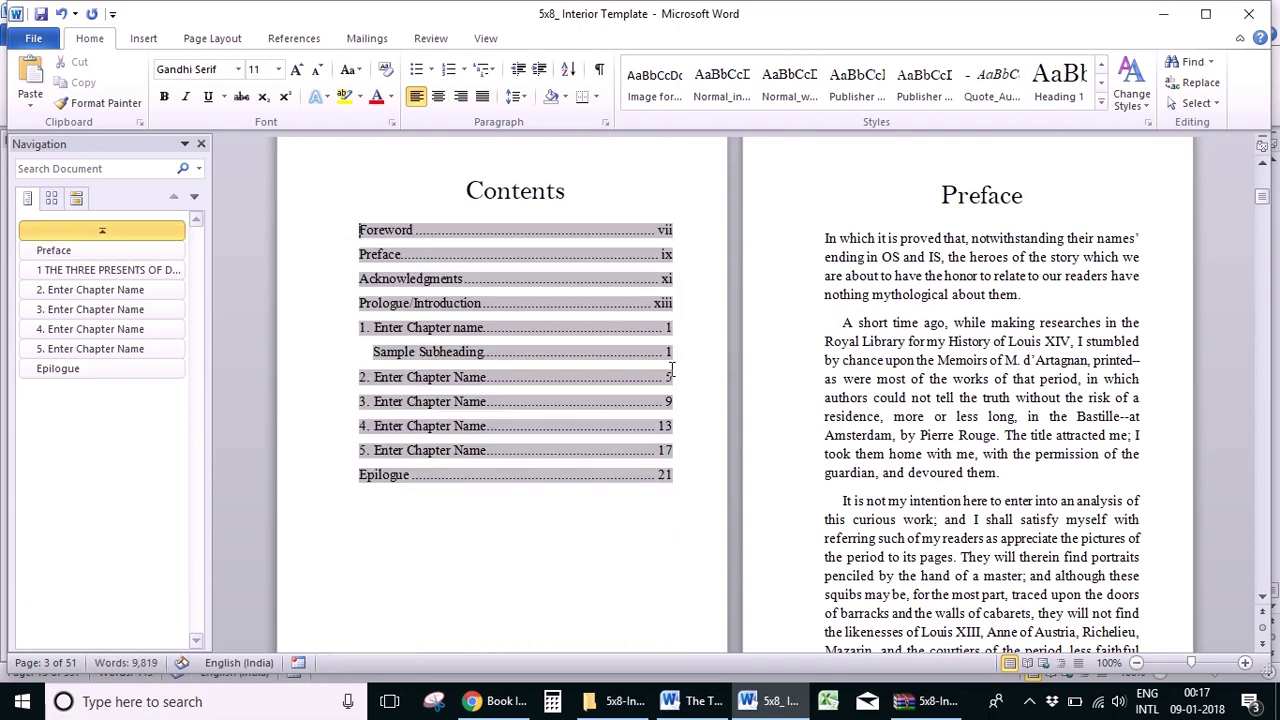
# Step: Update the table of contents field so its entries and page numbers match the current headings
pyautogui.rightClick(481, 343)
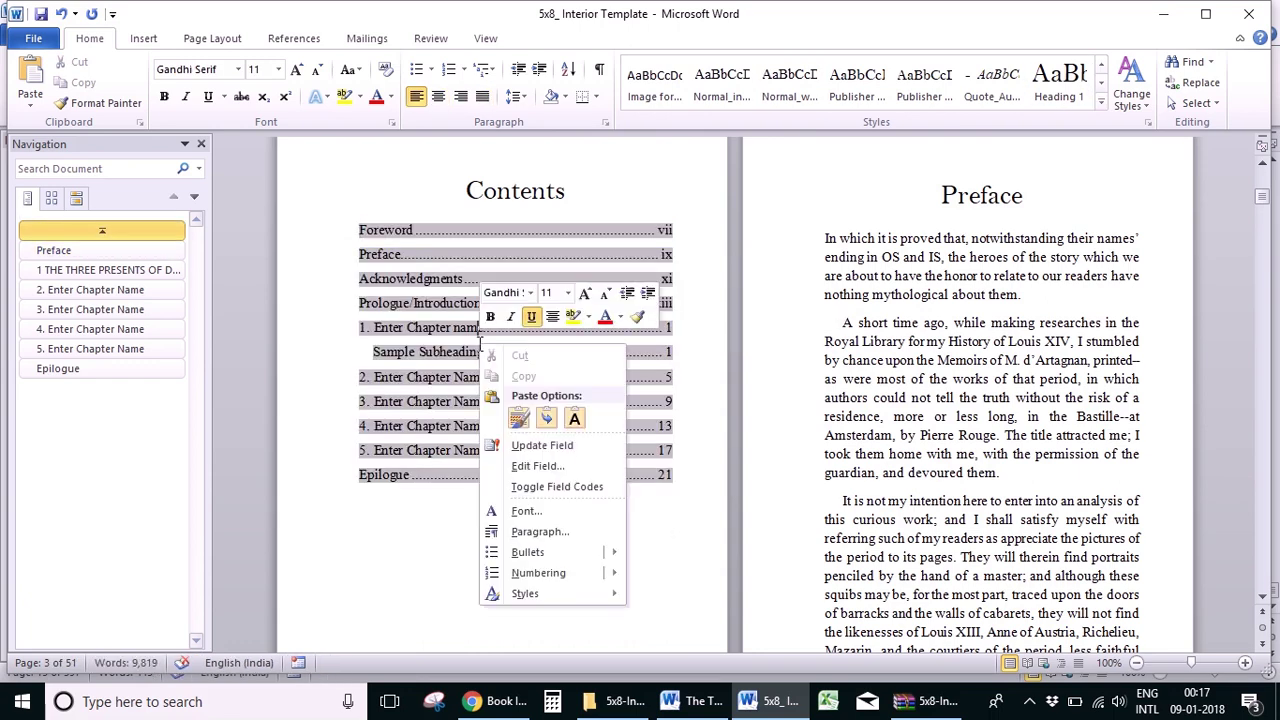
pyautogui.click(541, 447)
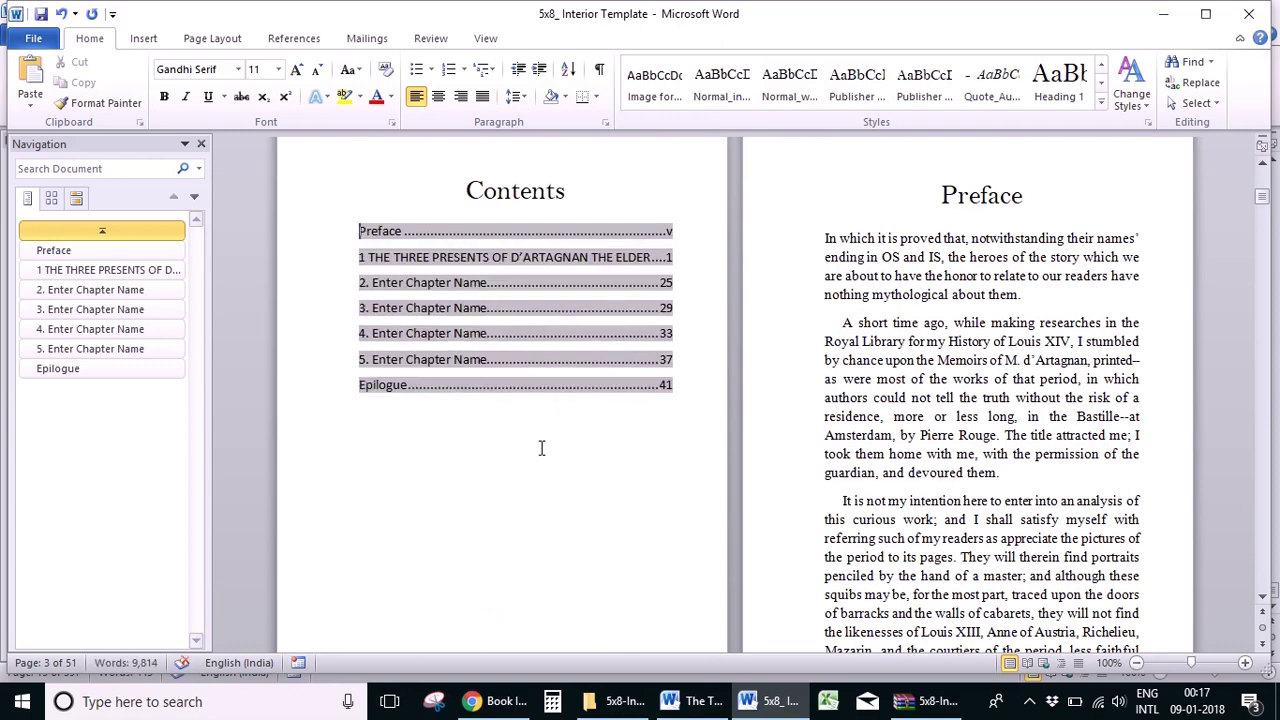
pyautogui.click(520, 424)
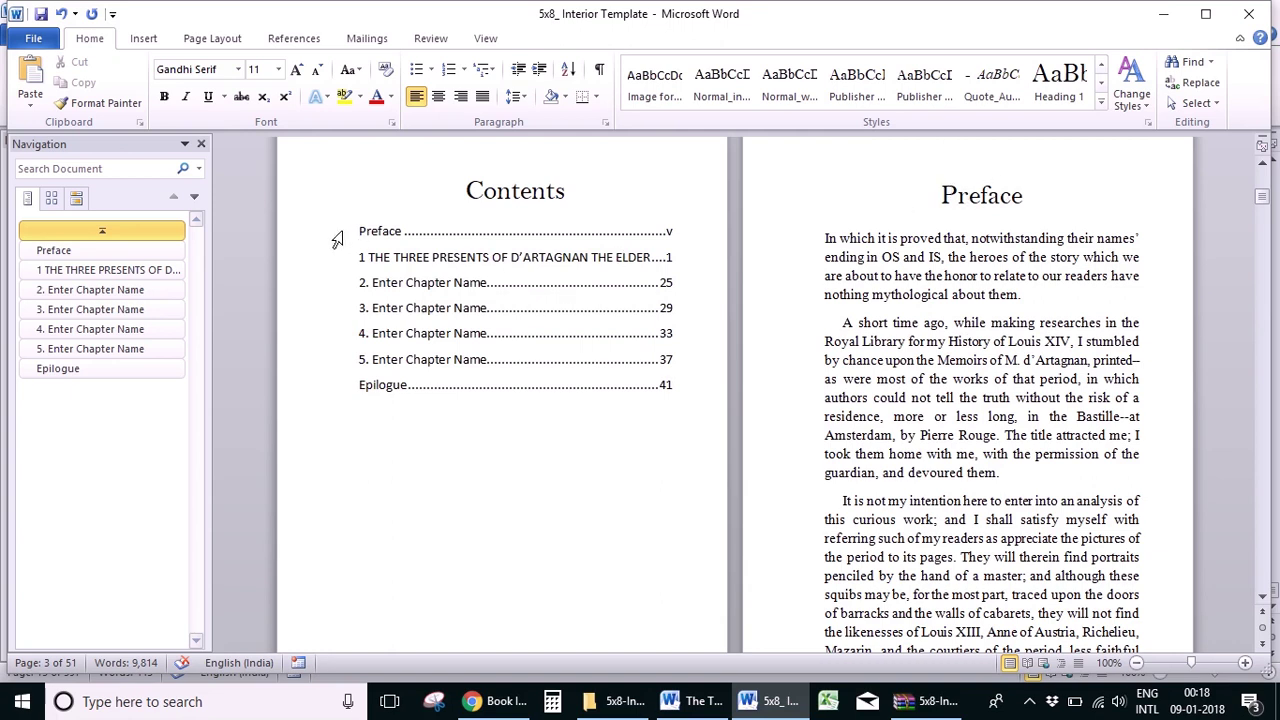
# Step: Set the font of all the table of contents entries to Gandhi Serif
pyautogui.moveTo(350, 231); pyautogui.dragTo(688, 388)
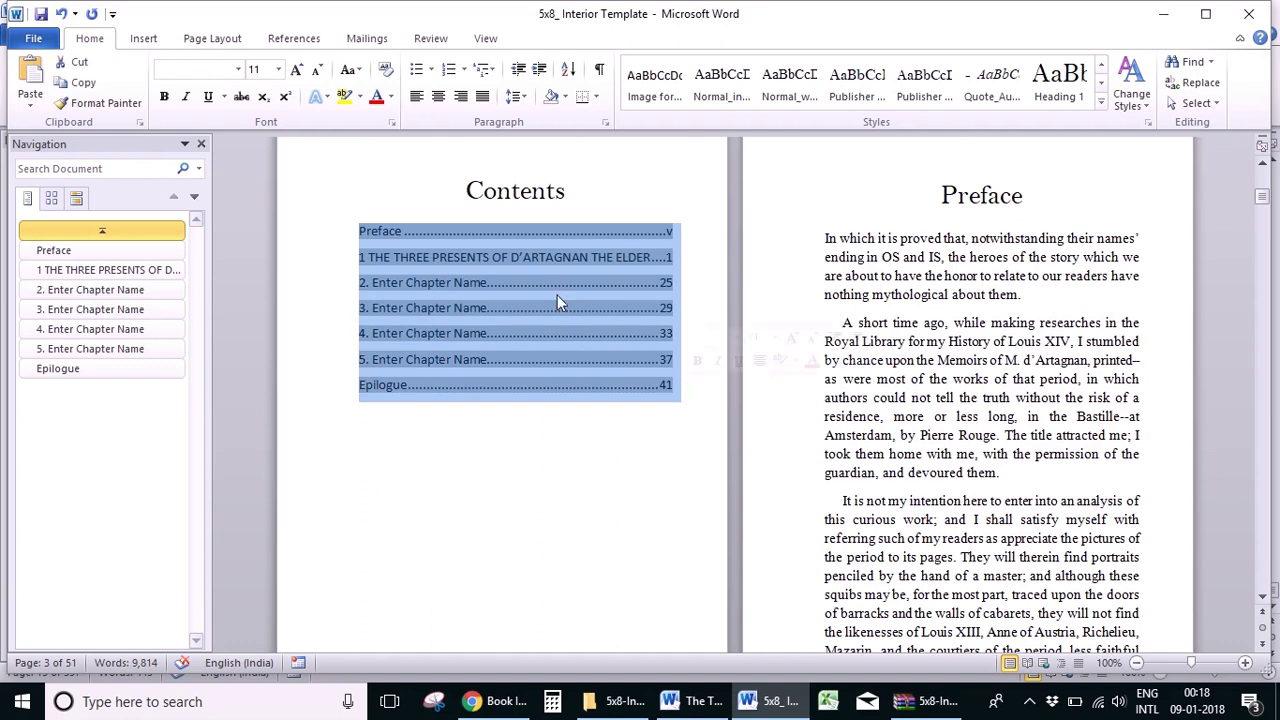
pyautogui.write('Gara')
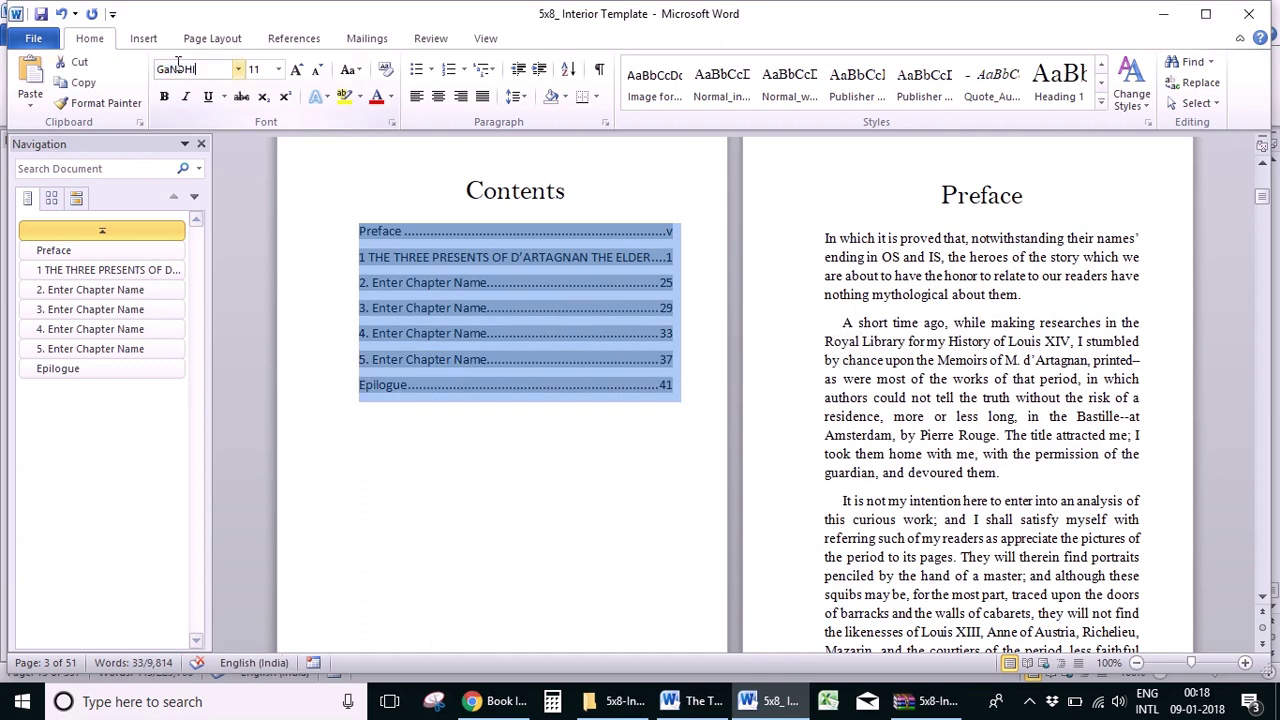
pyautogui.write(' SERIF')
pyautogui.press('Return')
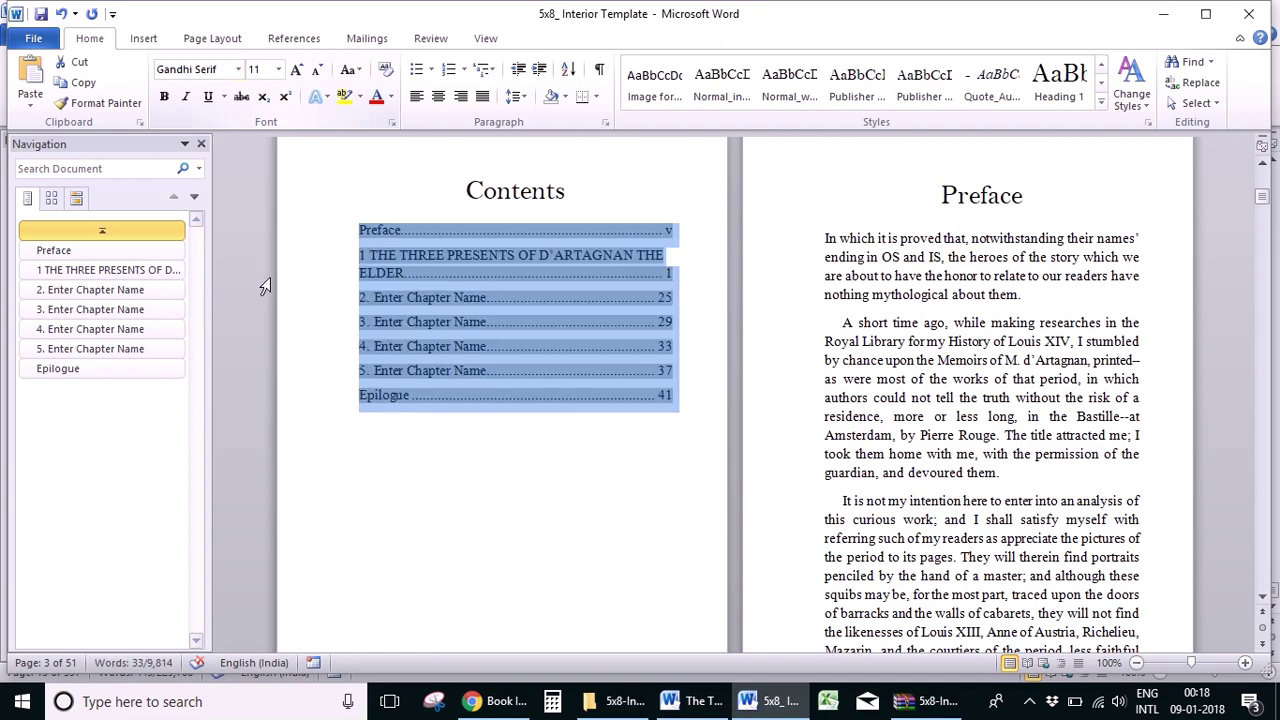
pyautogui.click(449, 488)
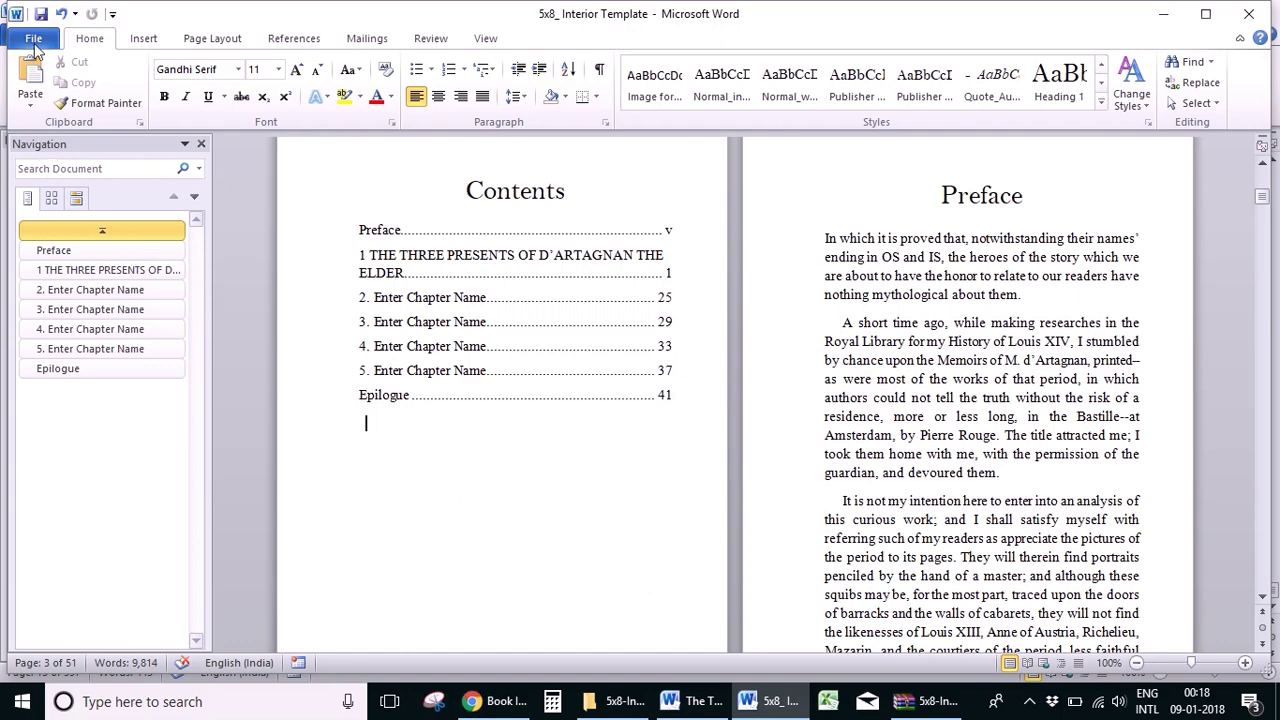
# Step: Save the document as a PDF named "5x8_ Interior Template" in the 5x8-Interior folder, with the Standard optimization
pyautogui.click(33, 40)
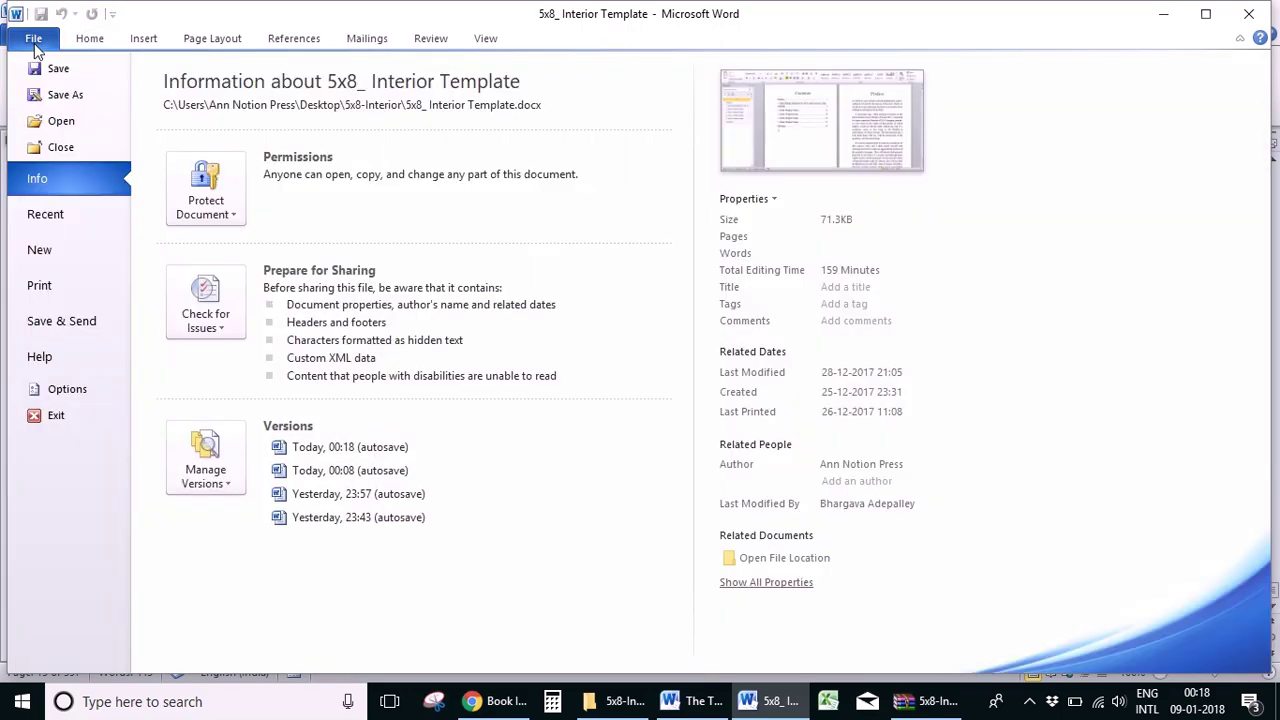
pyautogui.click(62, 95)
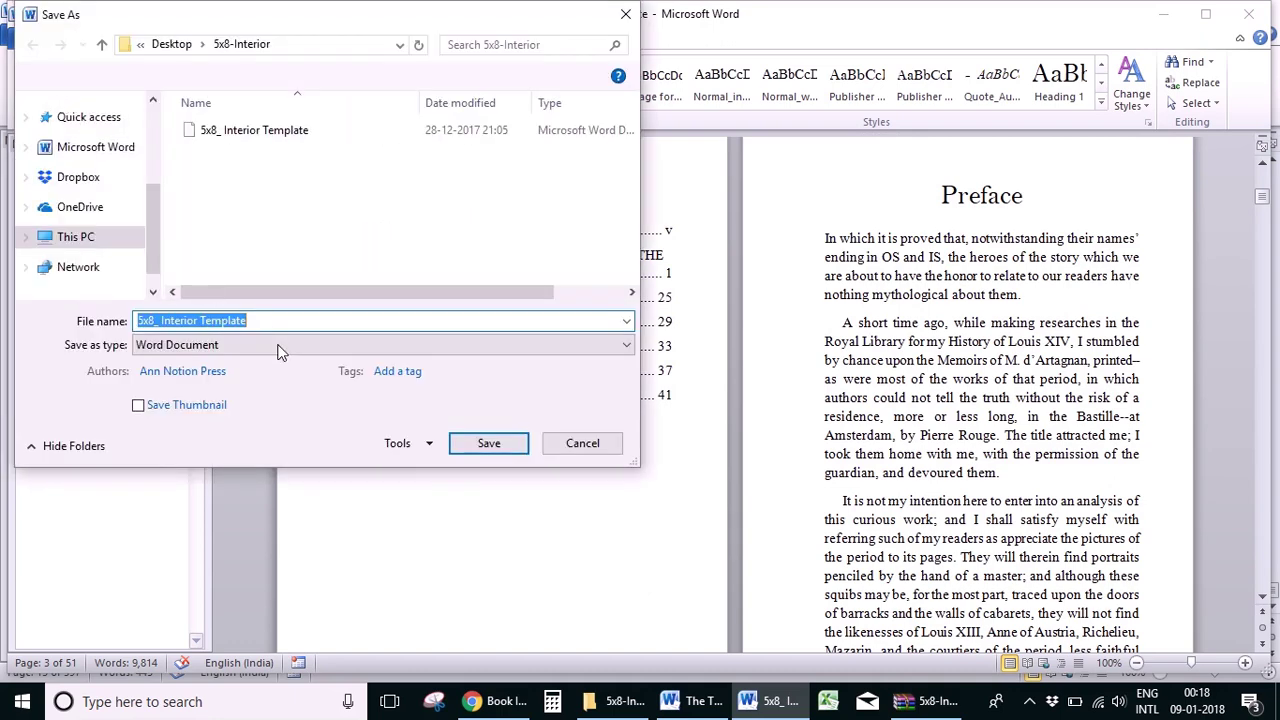
pyautogui.click(278, 352)
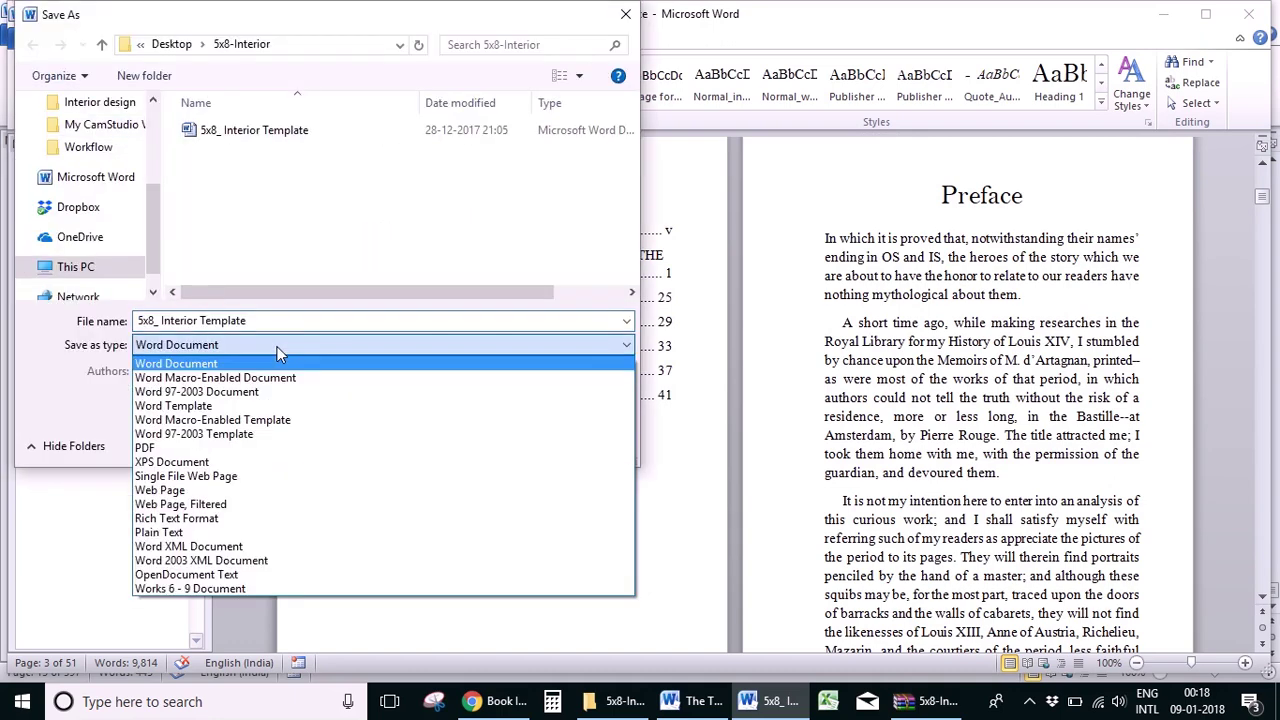
pyautogui.click(192, 452)
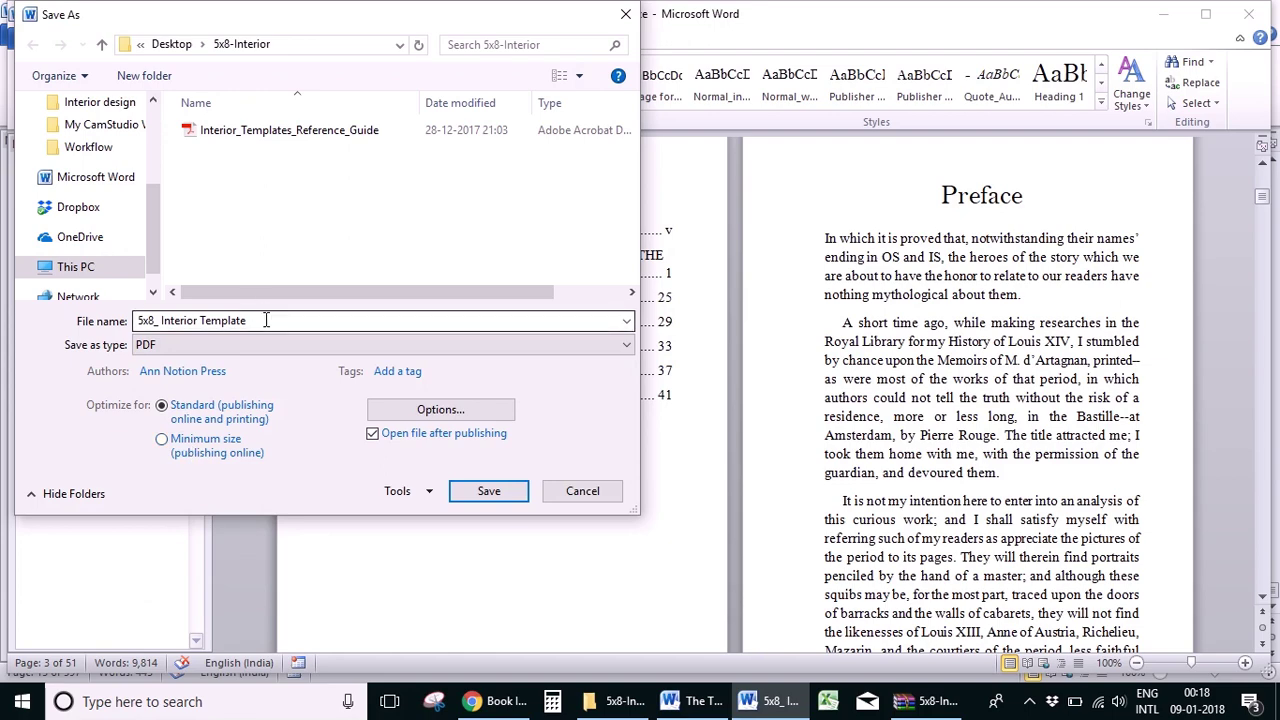
pyautogui.click(492, 494)
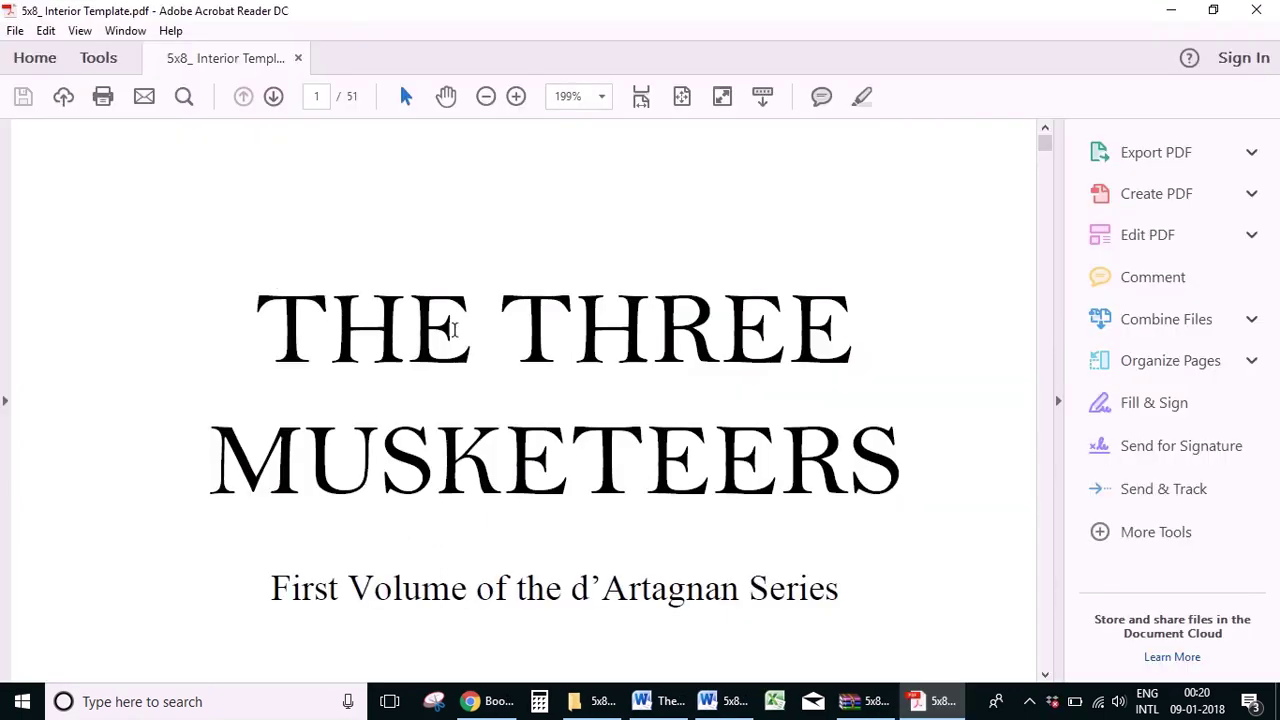
# Step: Look over the title page of the exported PDF in Adobe Acrobat Reader and change the page display to Two Page View
pyautogui.scroll(-15, 491, 388)
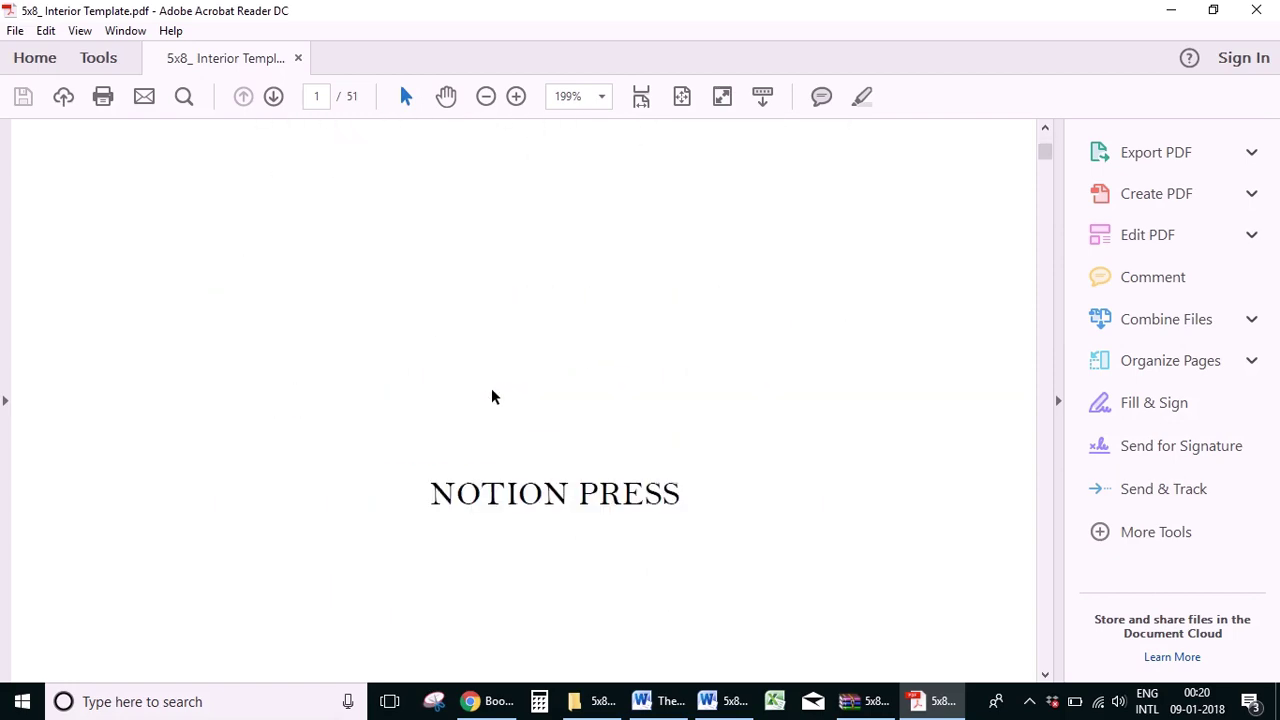
pyautogui.scroll(15, 491, 388)
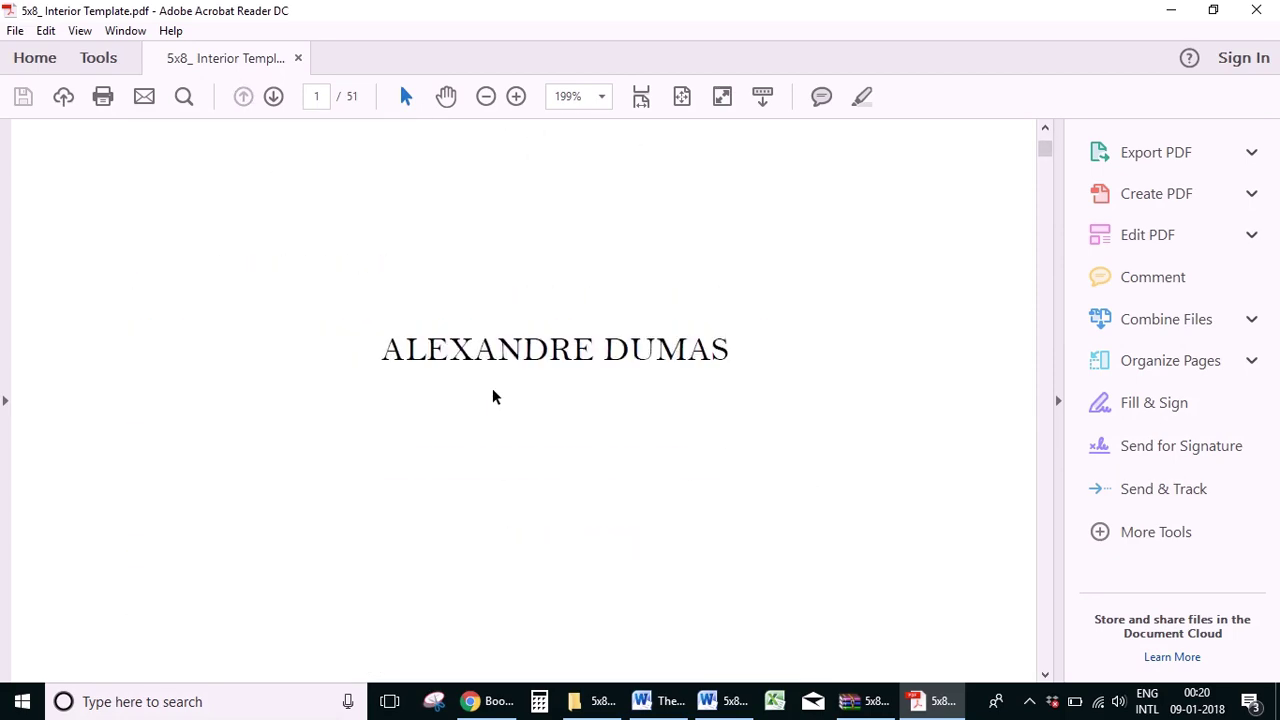
pyautogui.click(80, 31)
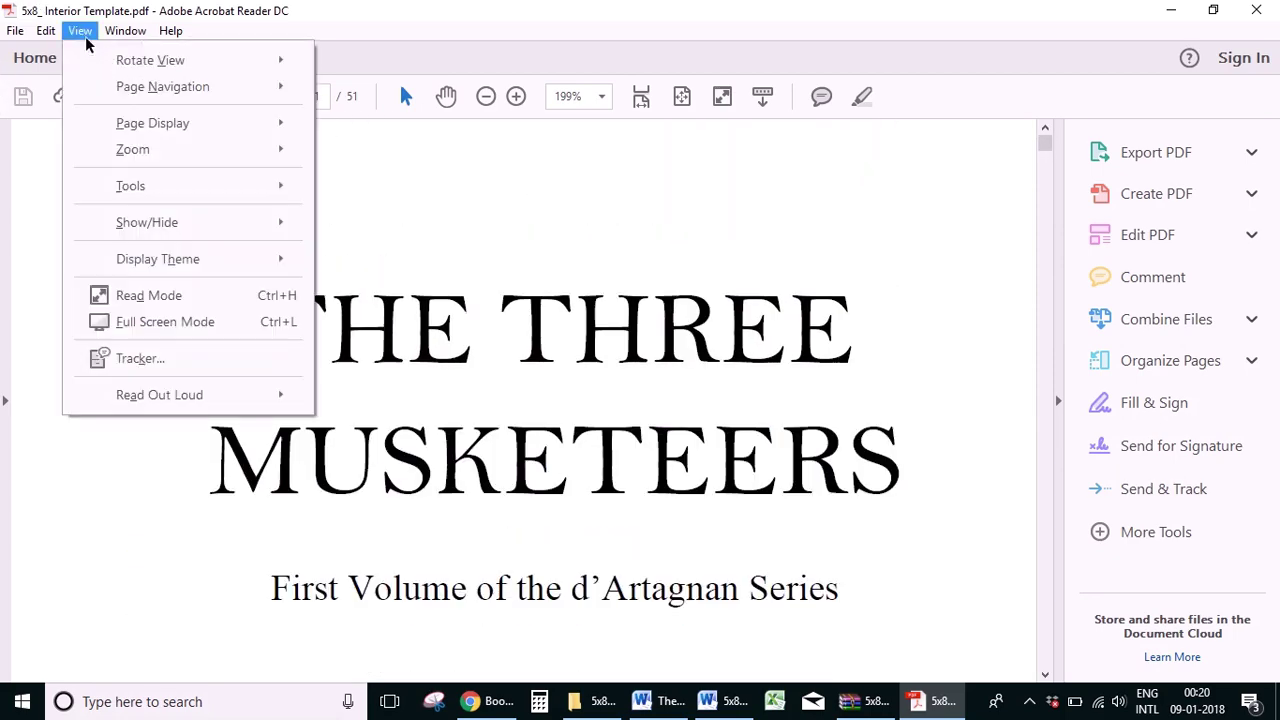
pyautogui.moveTo(185, 121)
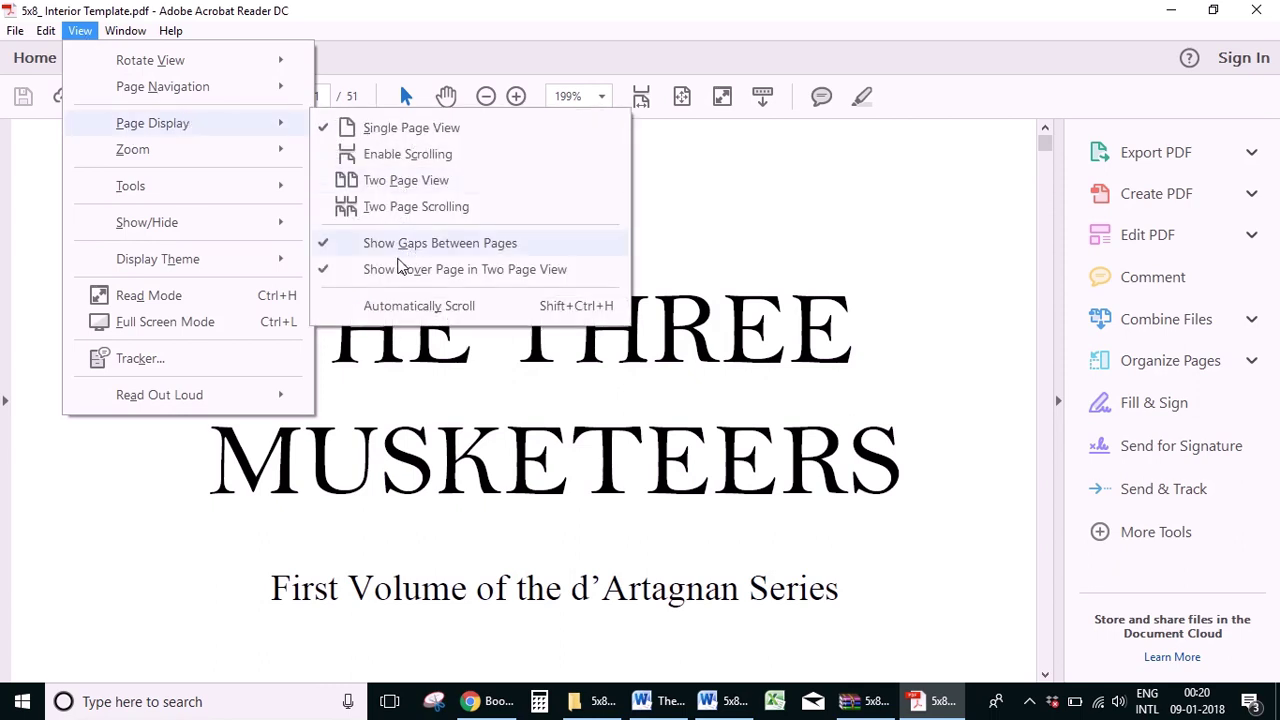
pyautogui.click(405, 180)
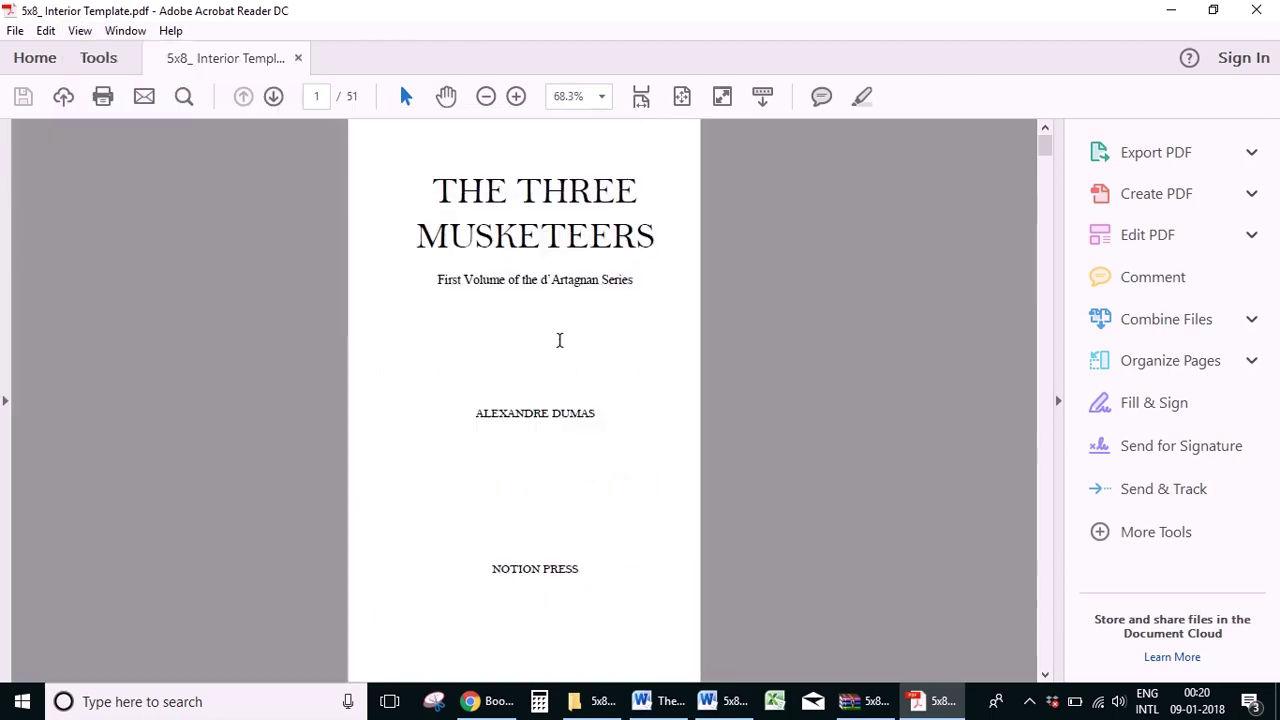
# Step: Review the PDF's page spreads from the title page to chapter 2, checking the headers, page numbers and text layout
pyautogui.scroll(-4, 559, 340)
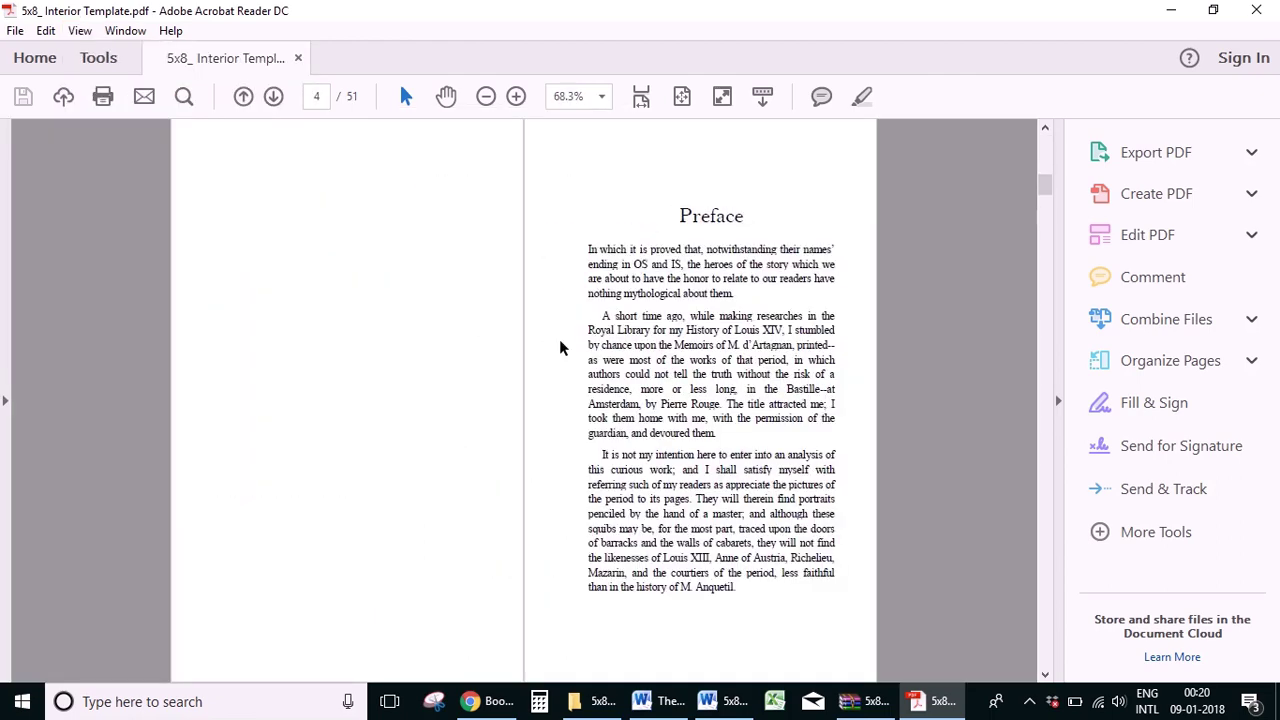
pyautogui.scroll(-4, 560, 347)
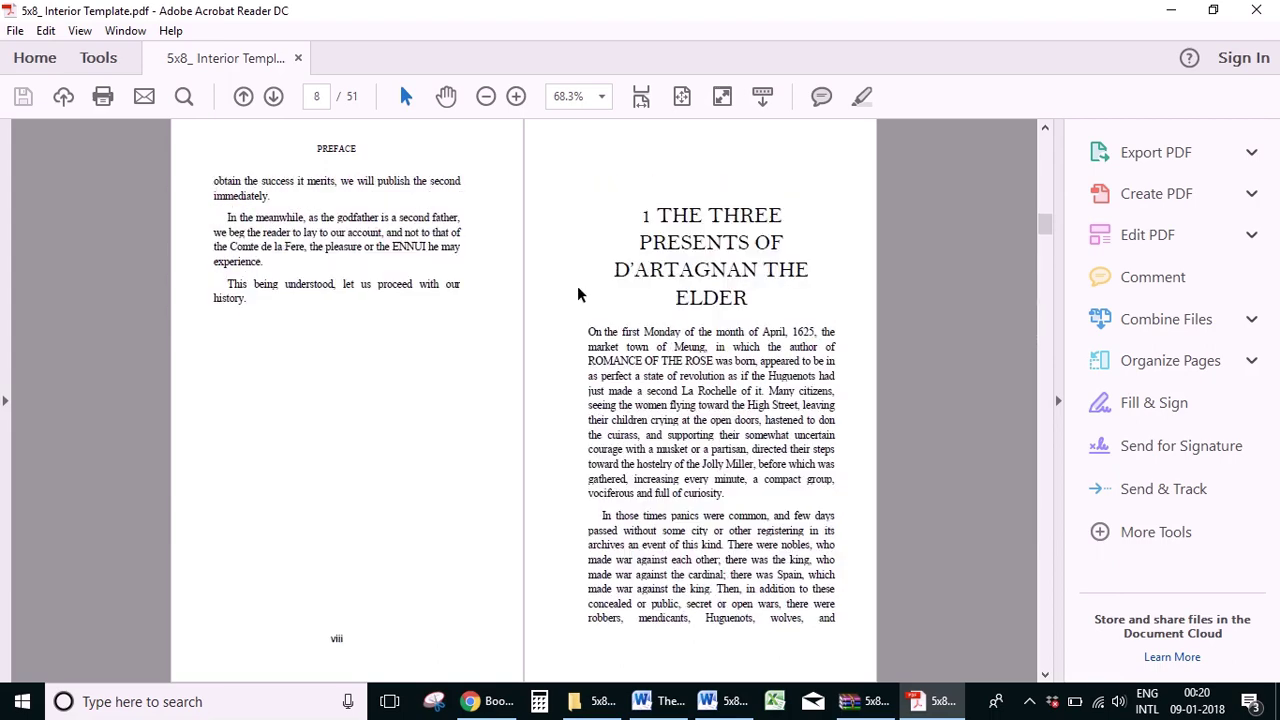
pyautogui.scroll(-8, 620, 314)
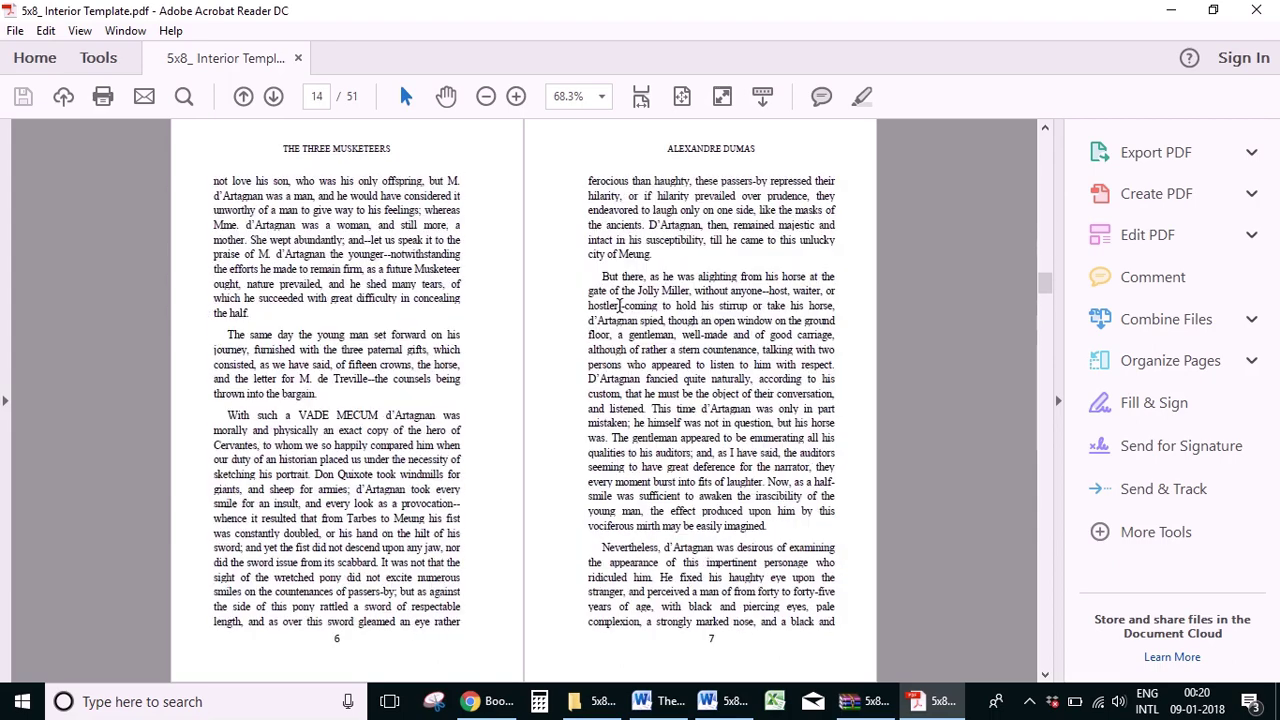
pyautogui.scroll(-5, 620, 306)
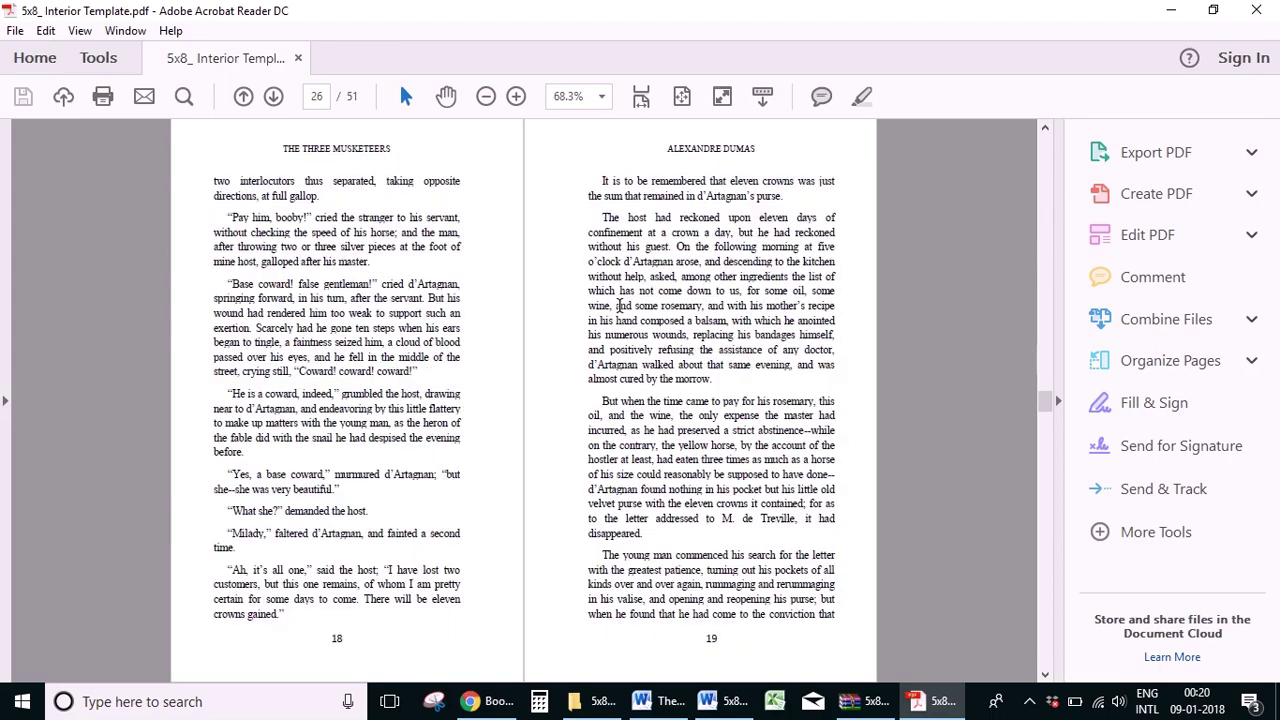
pyautogui.scroll(-4, 620, 305)
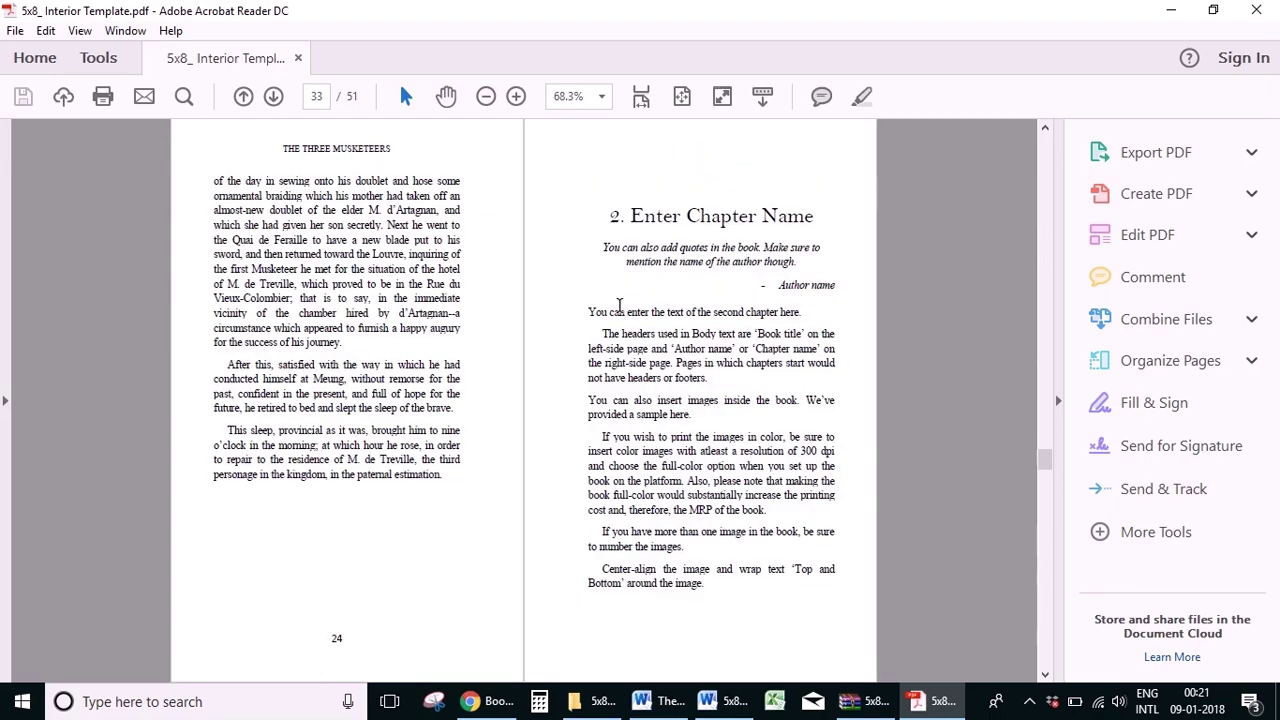
pyautogui.scroll(15, 618, 305)
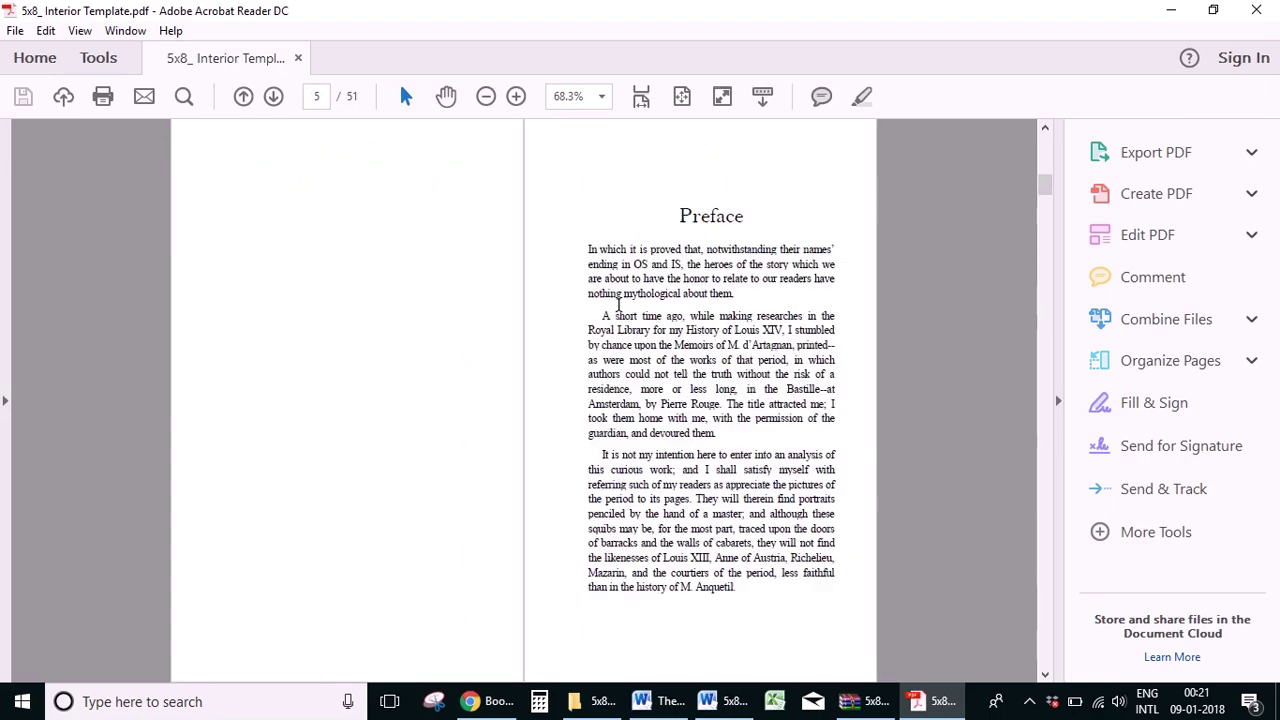